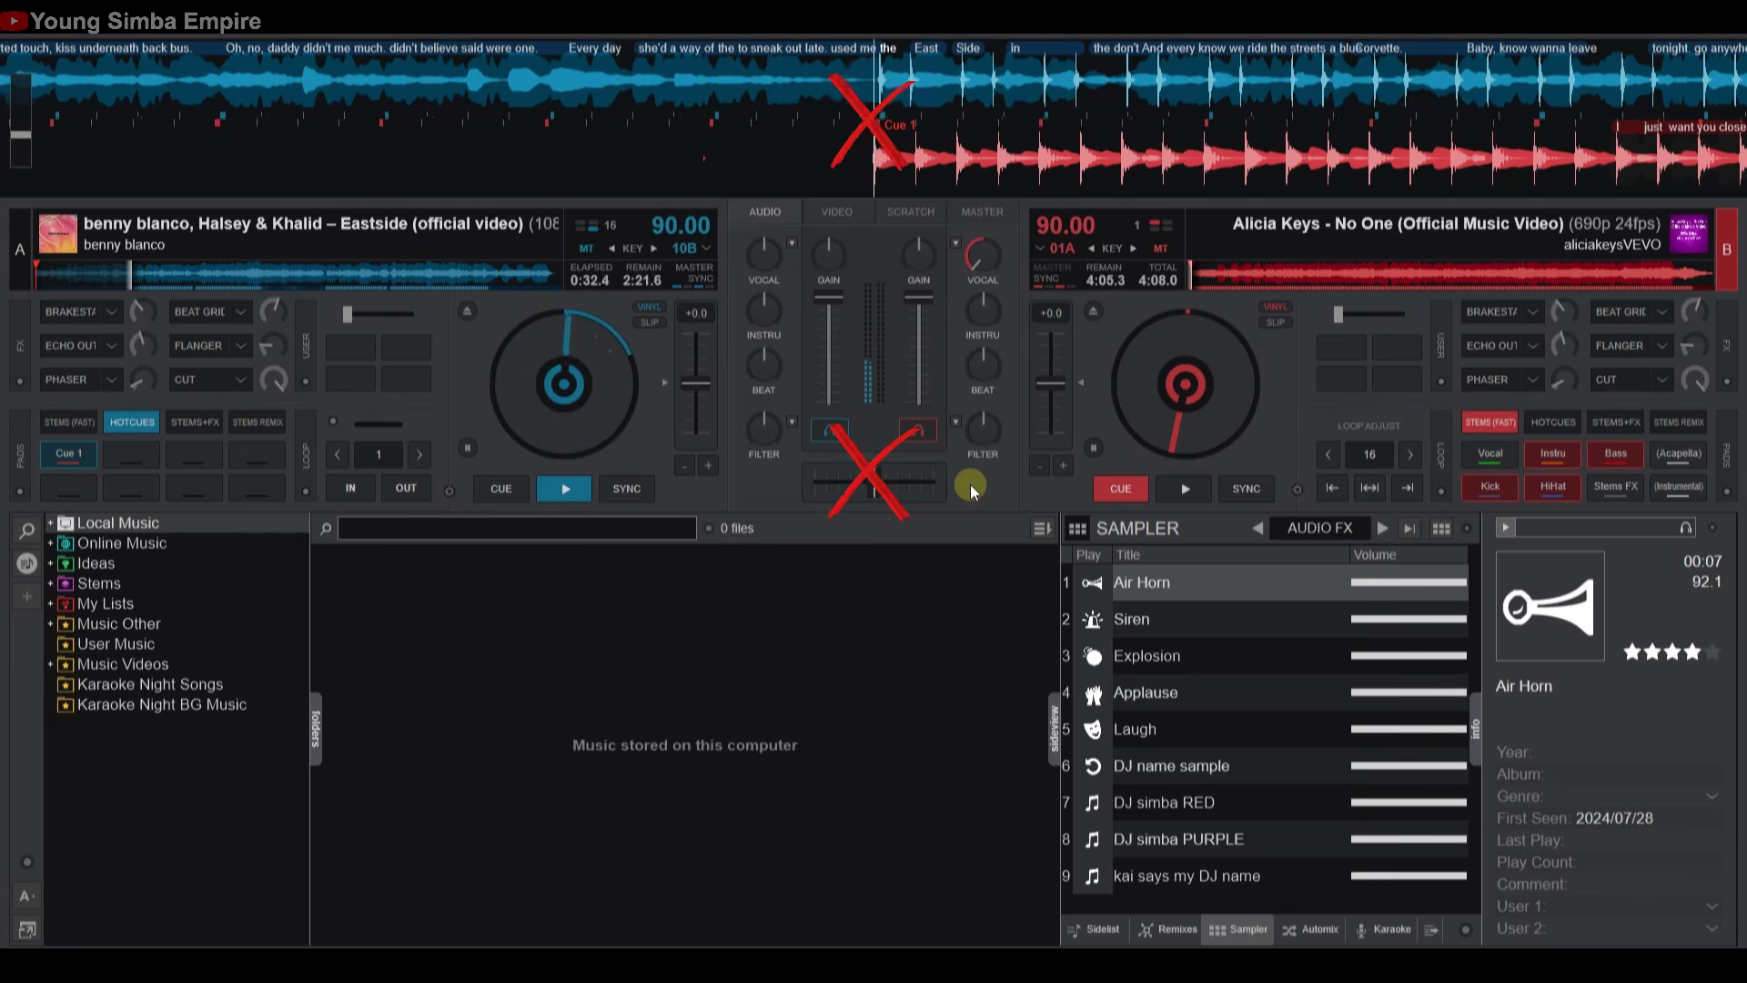
key("space")
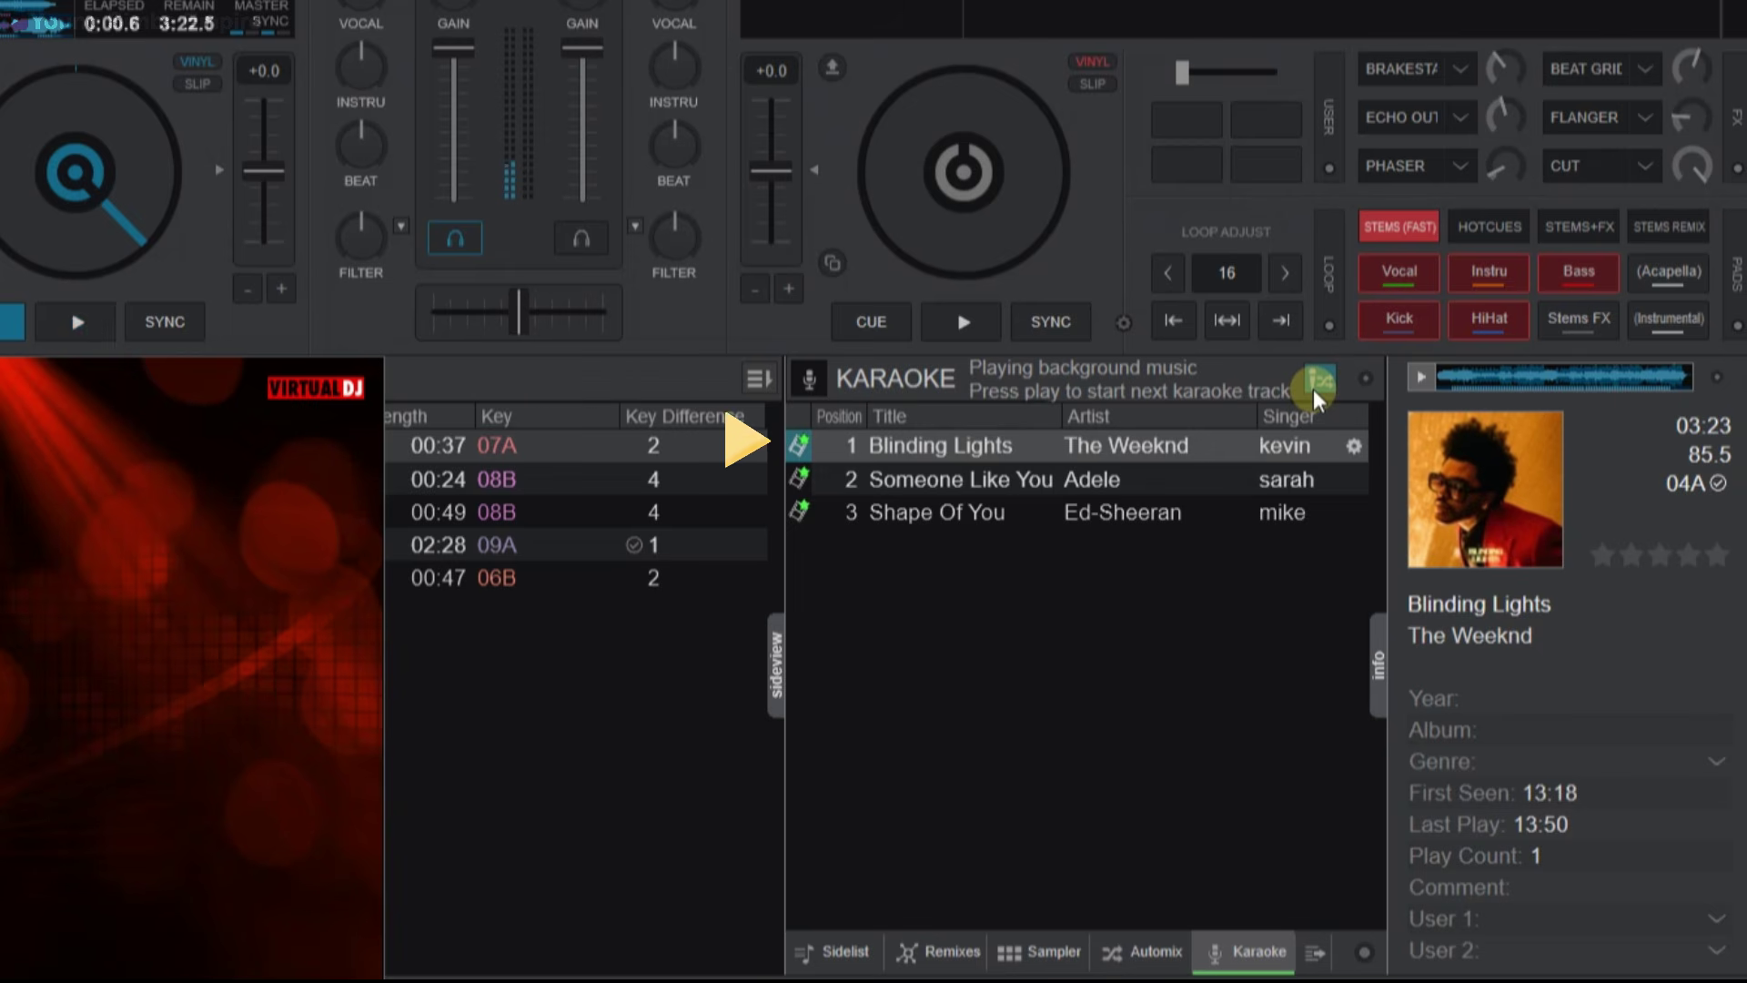
left_click(1318, 381)
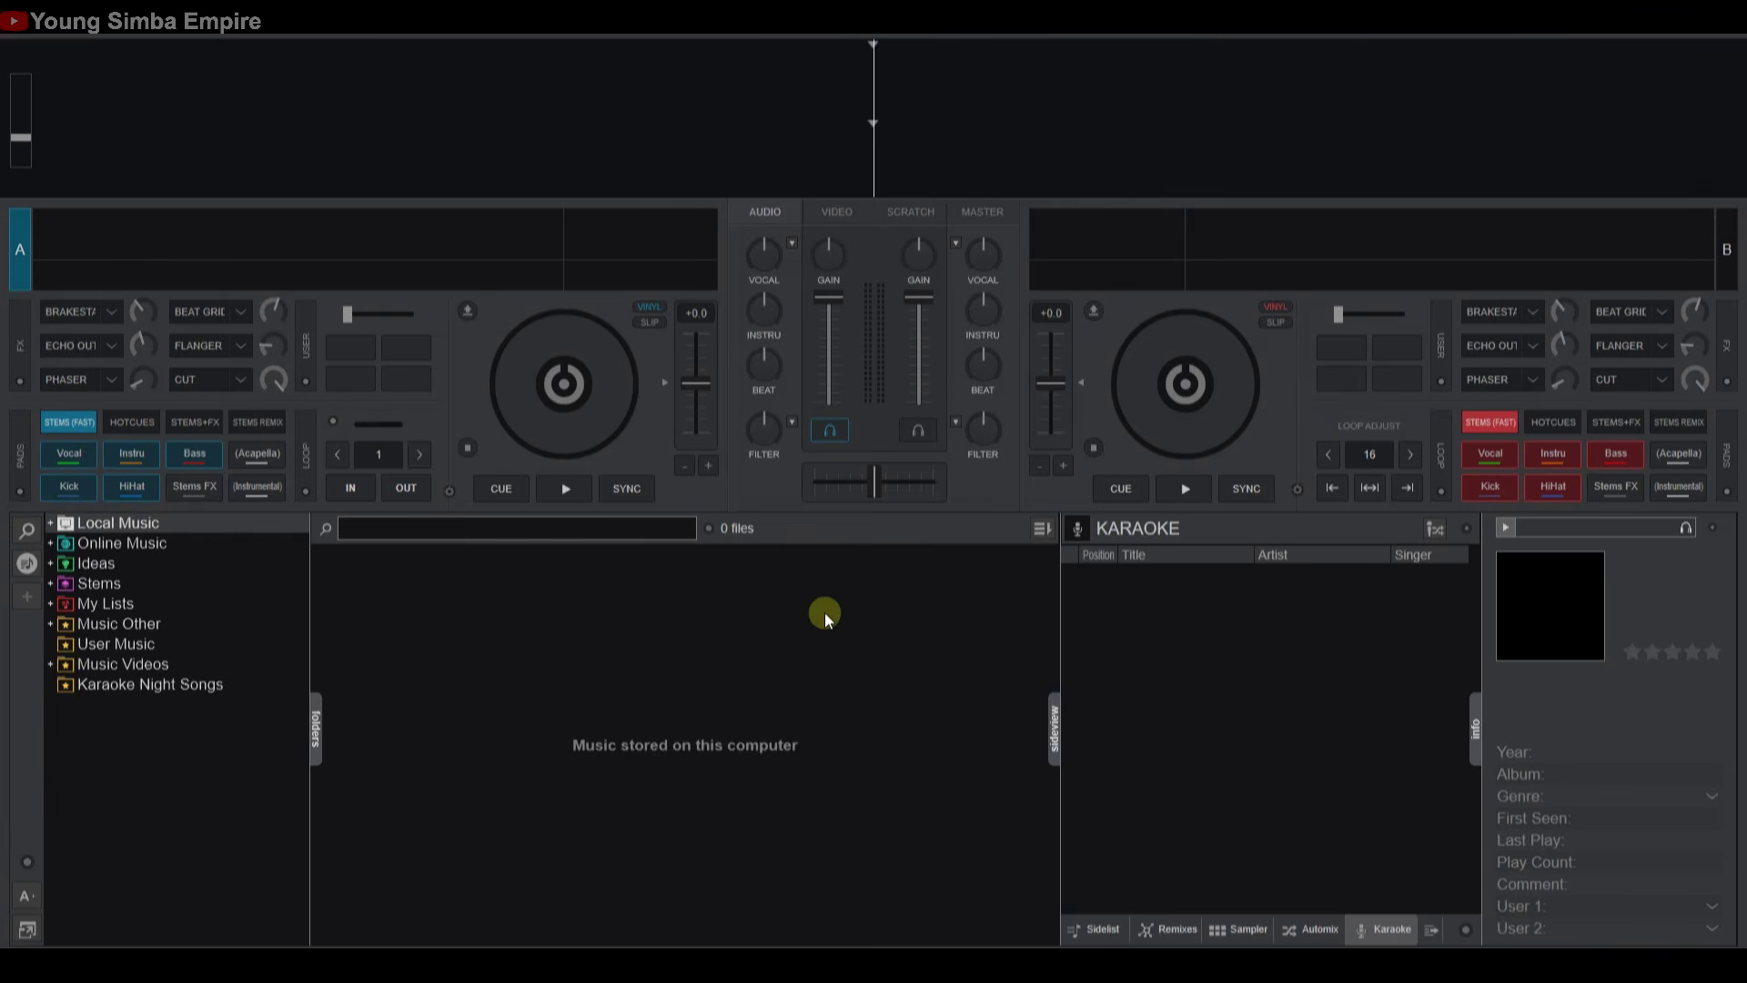
- Add Blinding Lights, Like You and Shape Of You from the Karaoke Night Songs folder to the Karaoke list
left_click(160, 690)
left_click_drag(391, 576, 1146, 582)
left_click_drag(499, 600, 1229, 587)
left_click_drag(565, 621, 1285, 683)
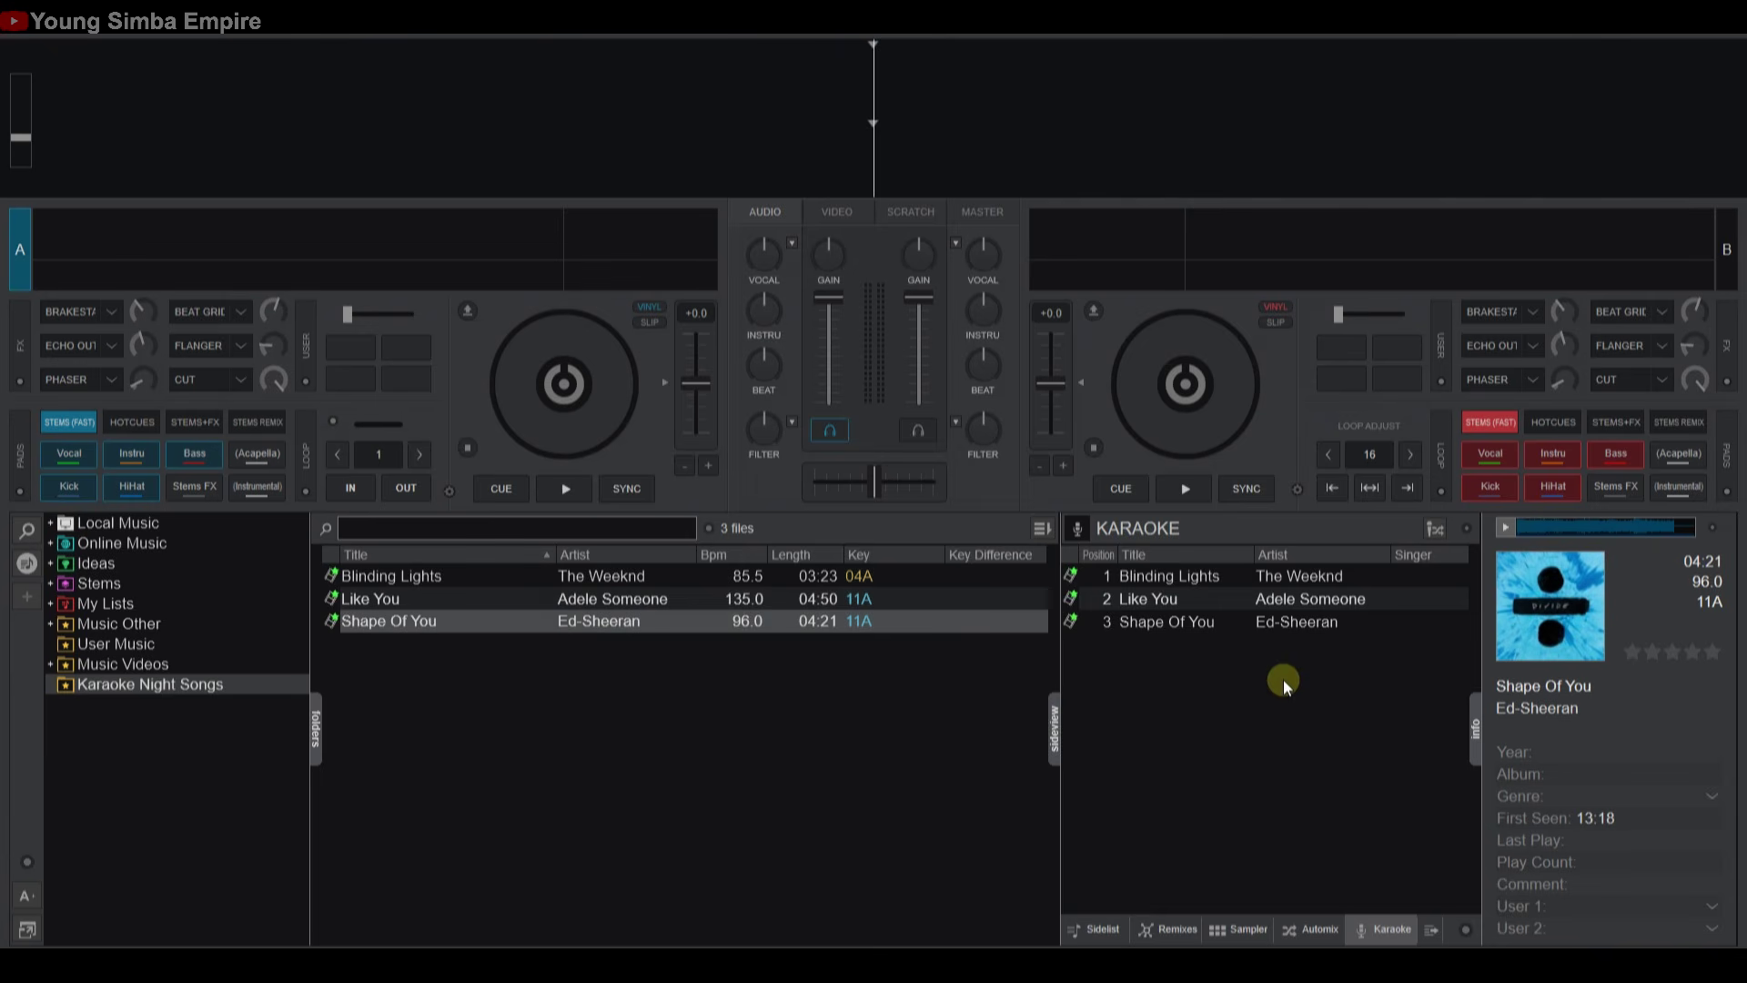
- Enter the singer's first name for Blinding Lights in the Karaoke list
left_click(1293, 576)
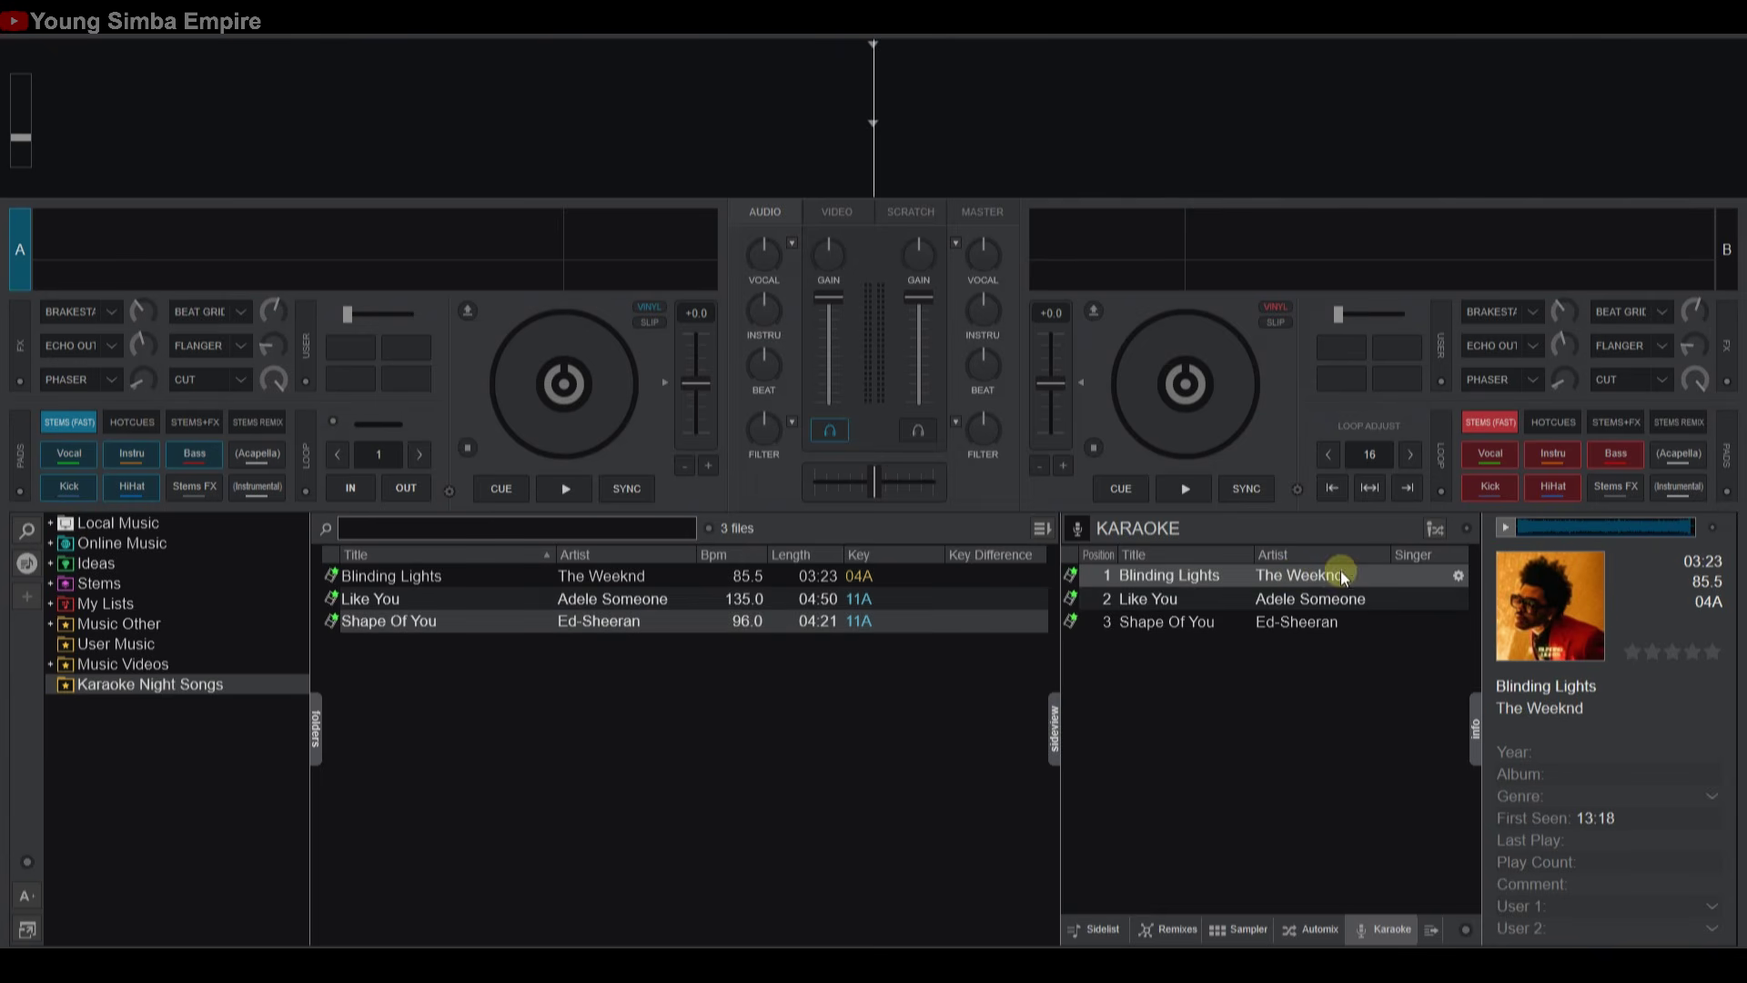
left_click(1459, 579)
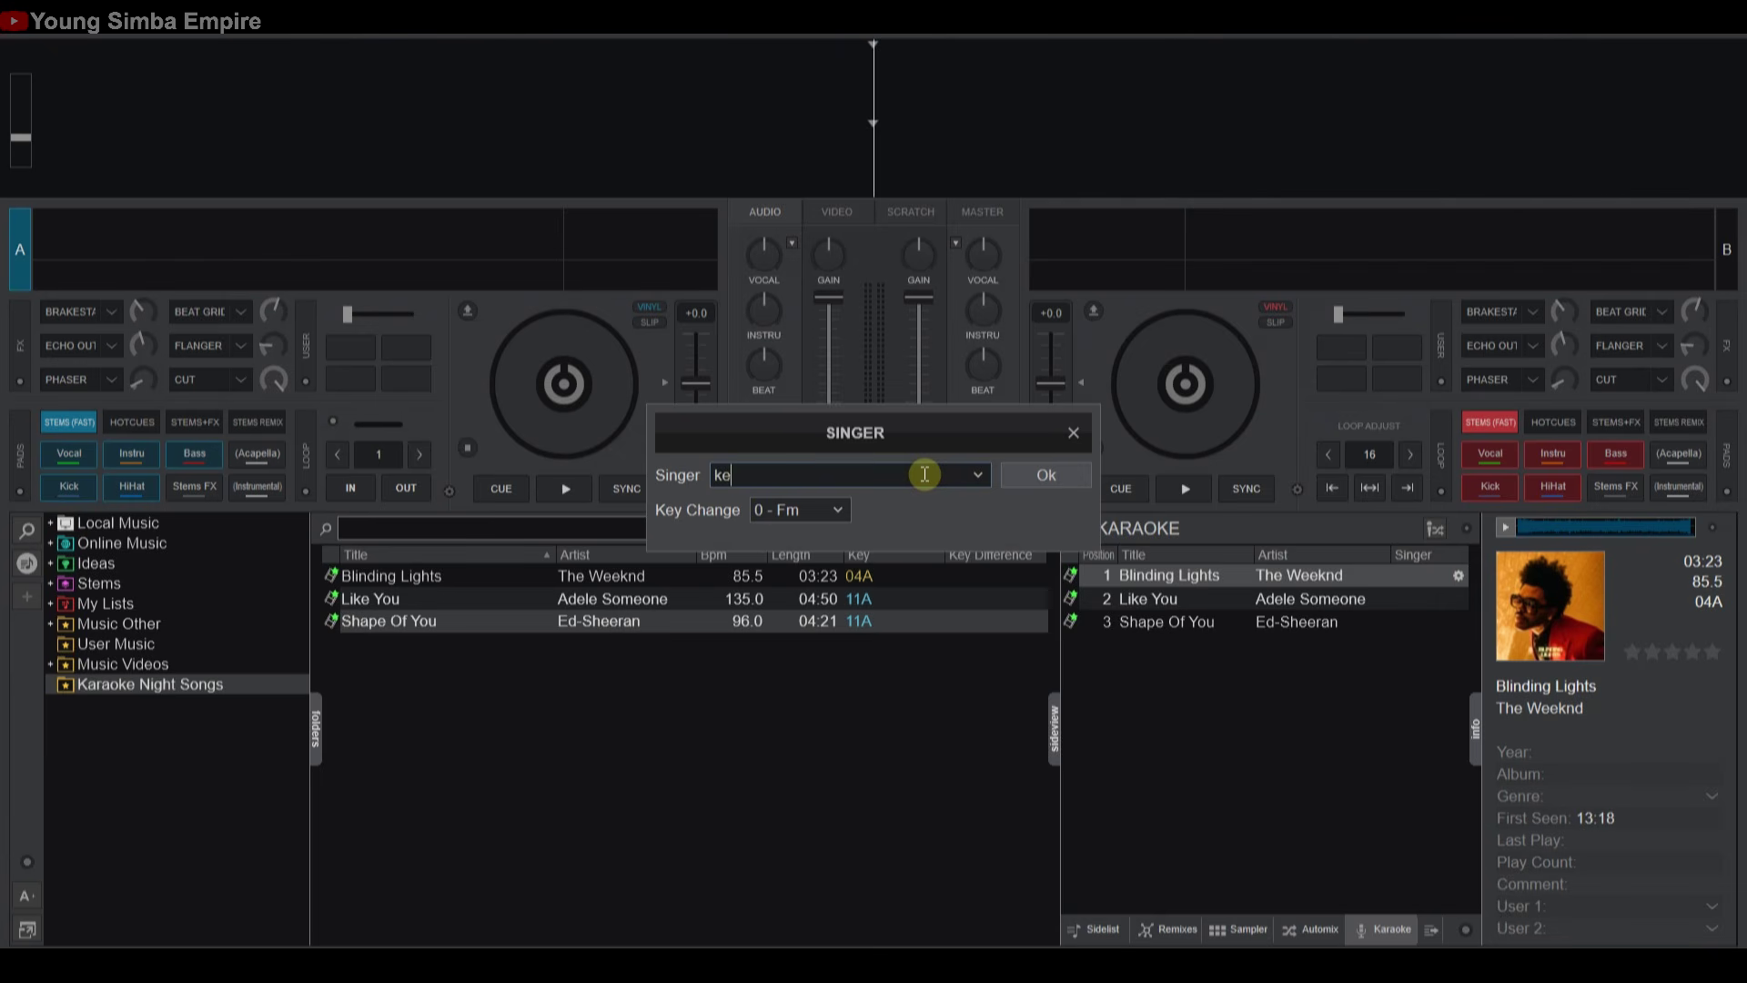
left_click(1026, 470)
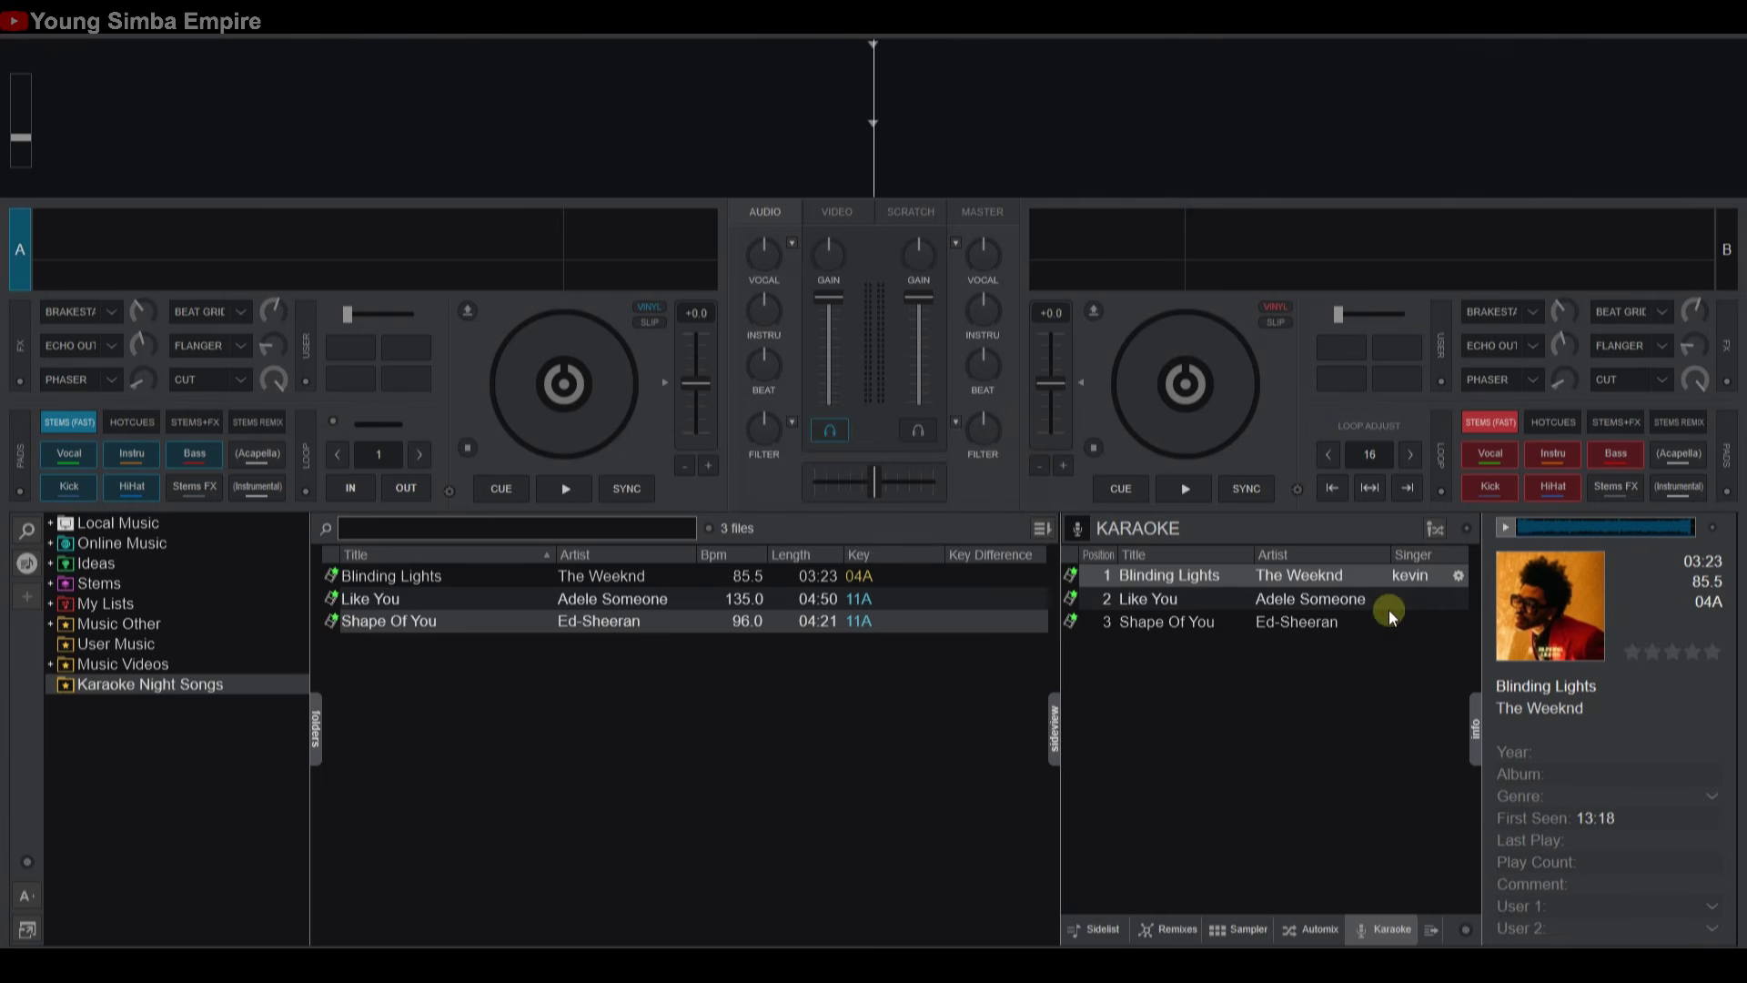
- Enter the singer's first name for the Adele track Like You in the Karaoke list
left_click(1452, 600)
left_click(1459, 600)
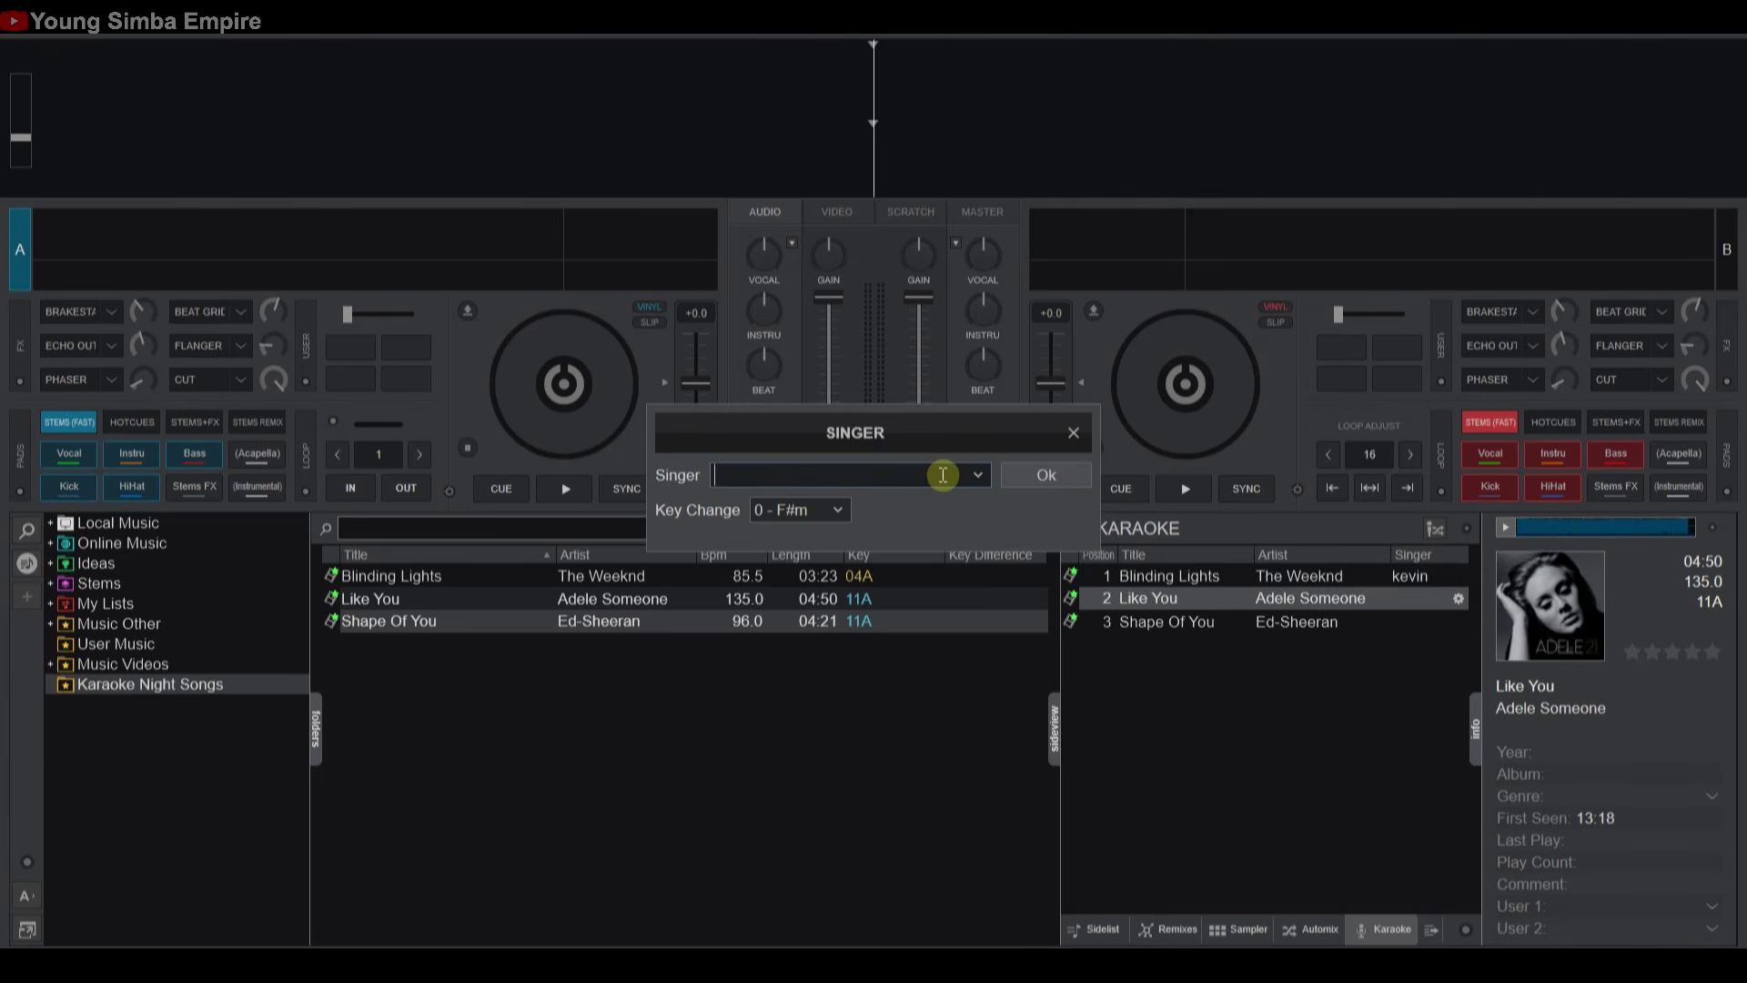
type("sarah")
left_click(1018, 477)
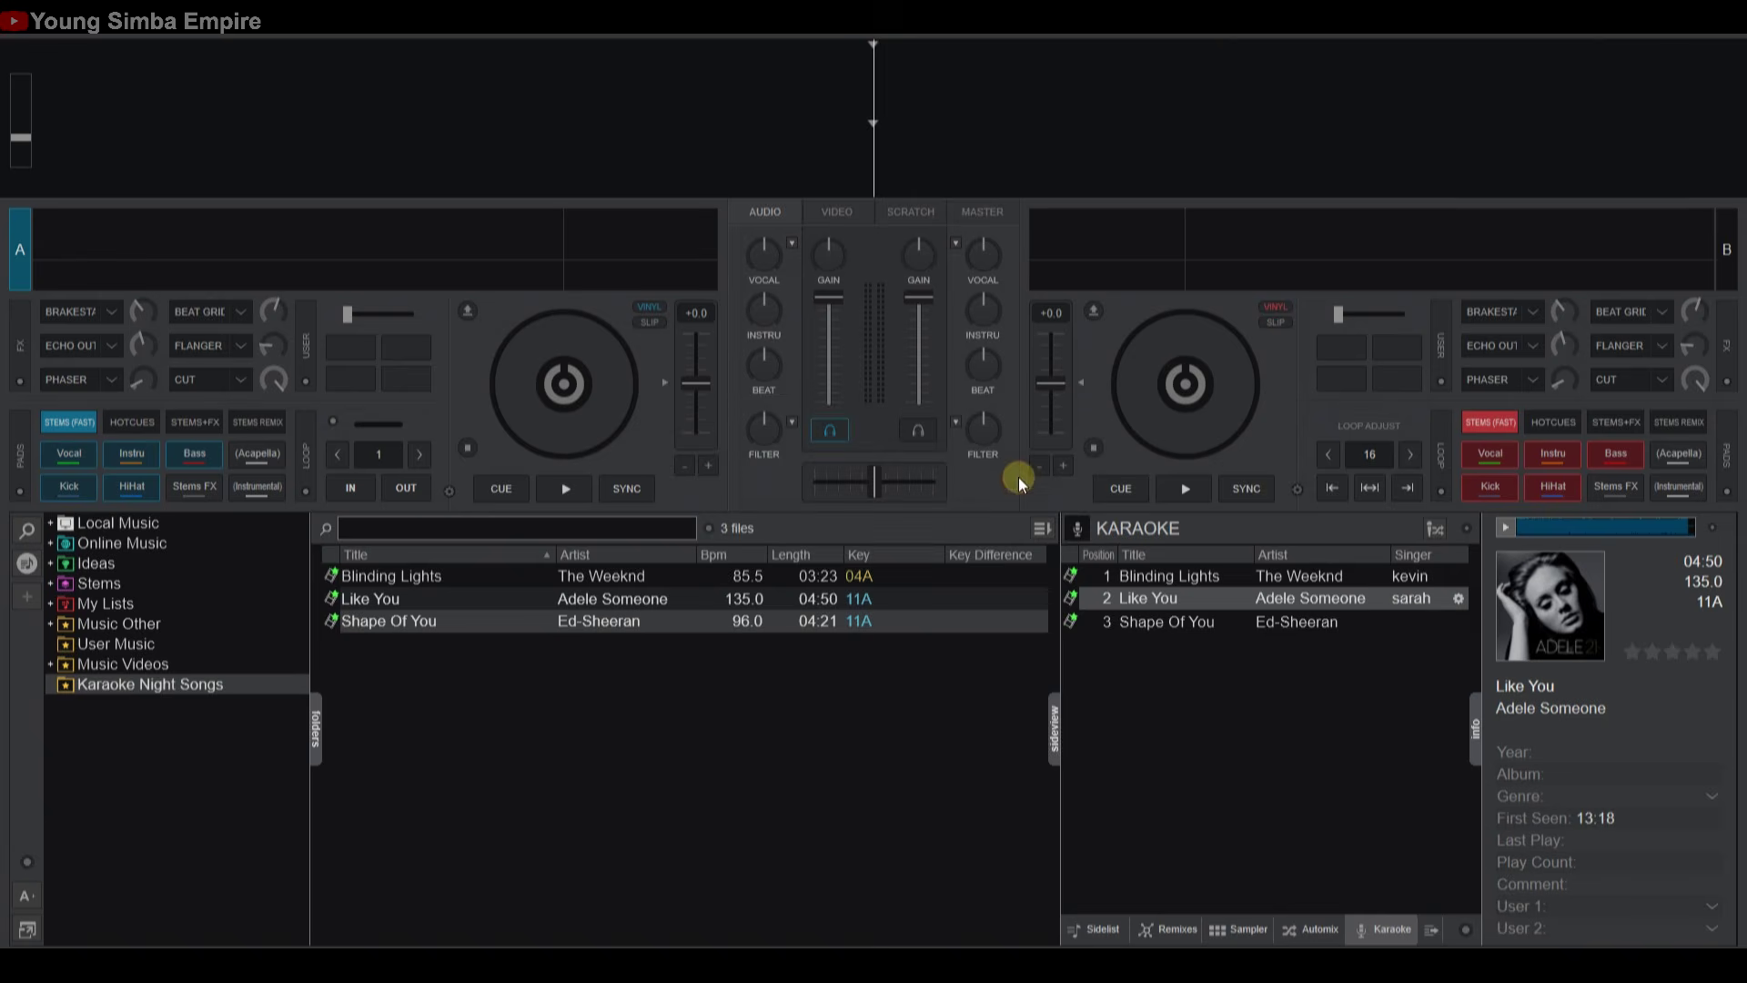
- Enter the singer's first name for Shape Of You and start karaoke from the list
left_click(1419, 621)
left_click(1458, 622)
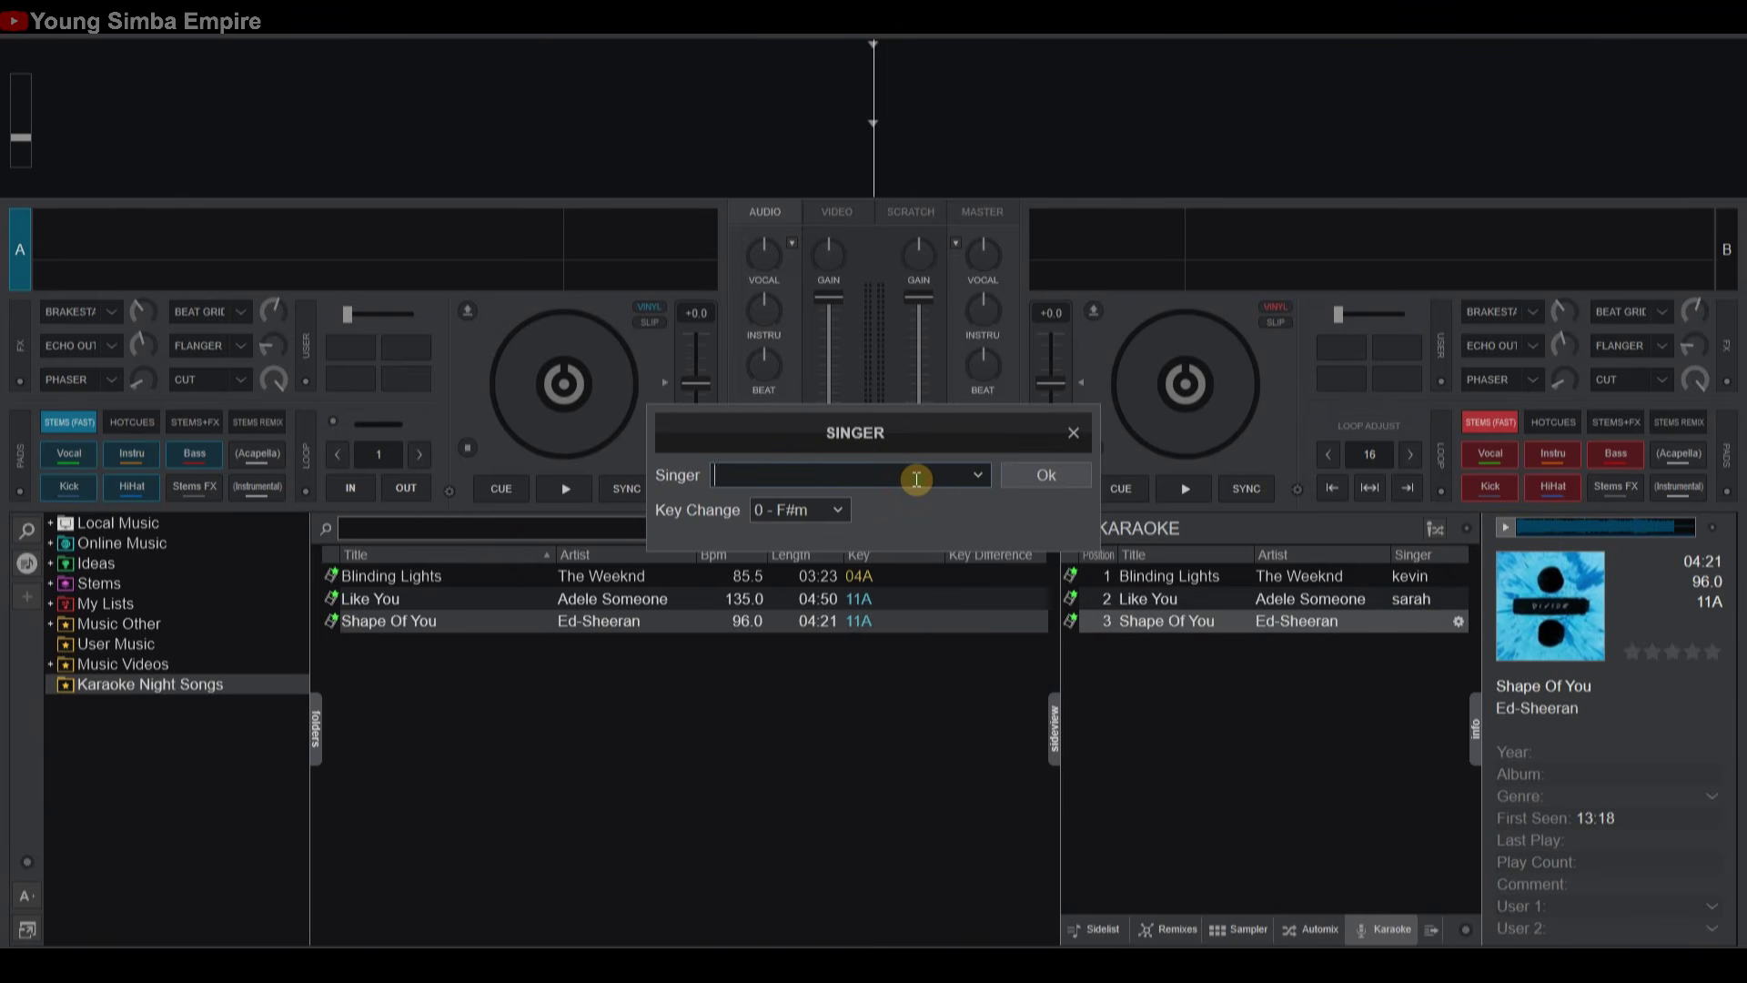
left_click(1023, 477)
left_click(1433, 530)
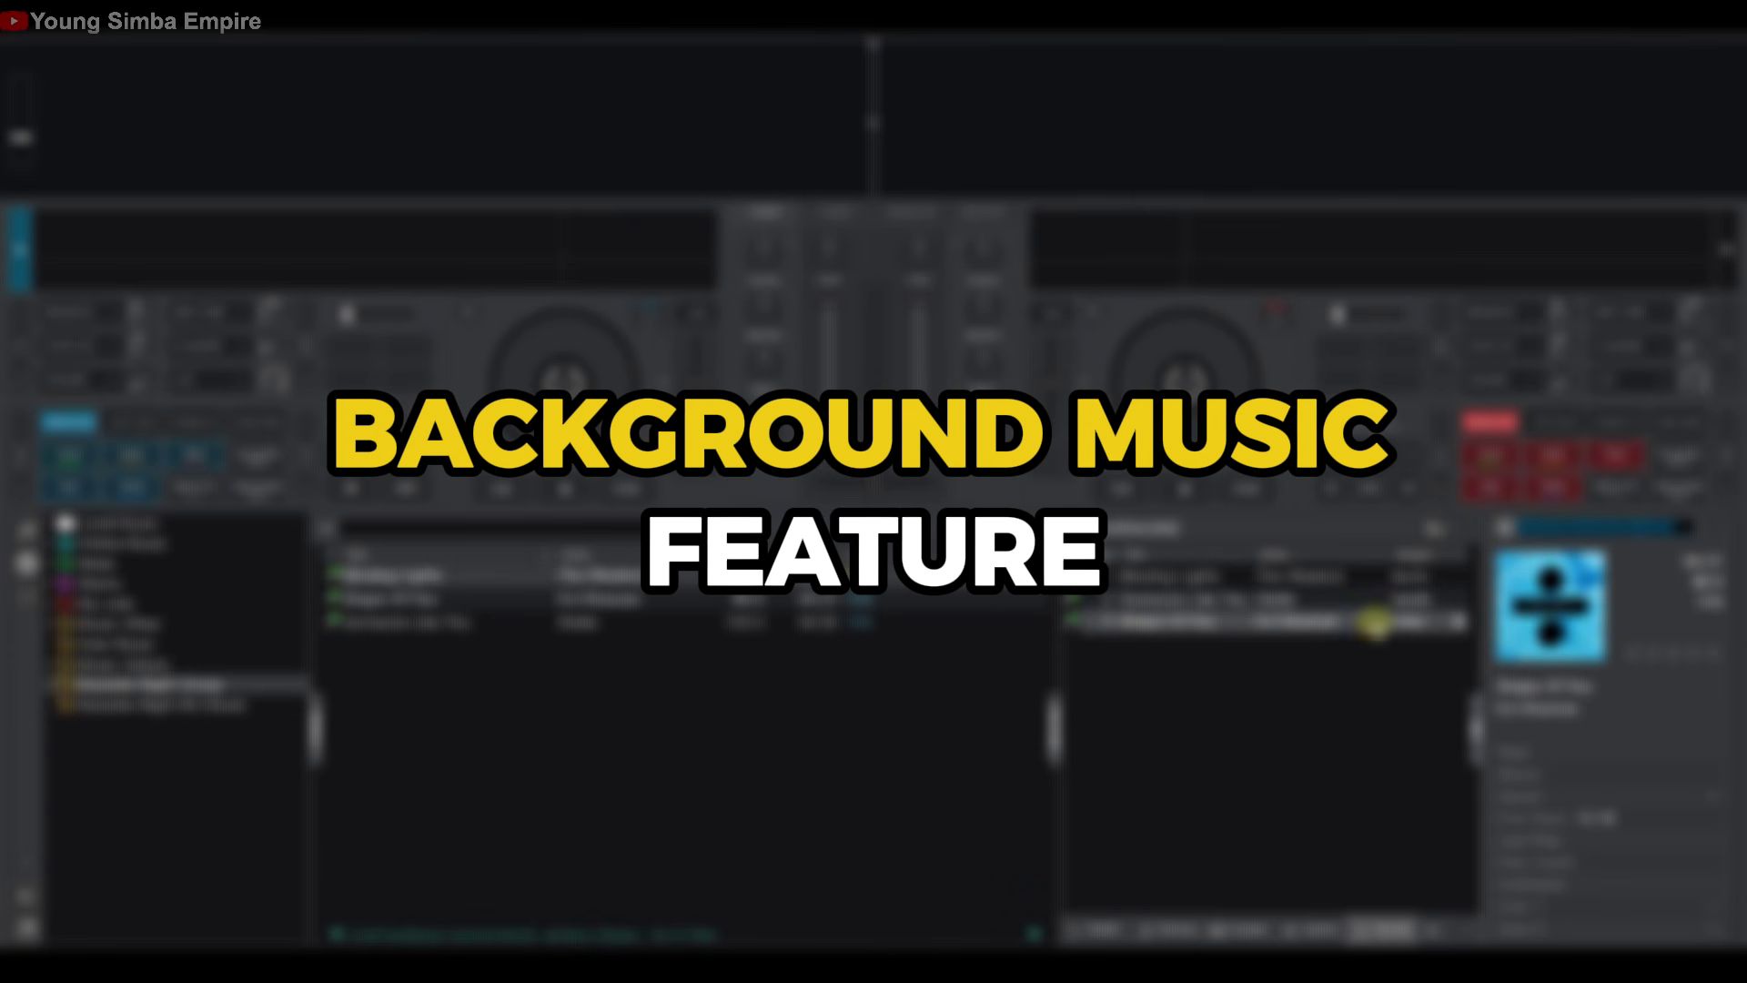
- Set the karaoke background music source to the Sidelist list
left_click(1466, 530)
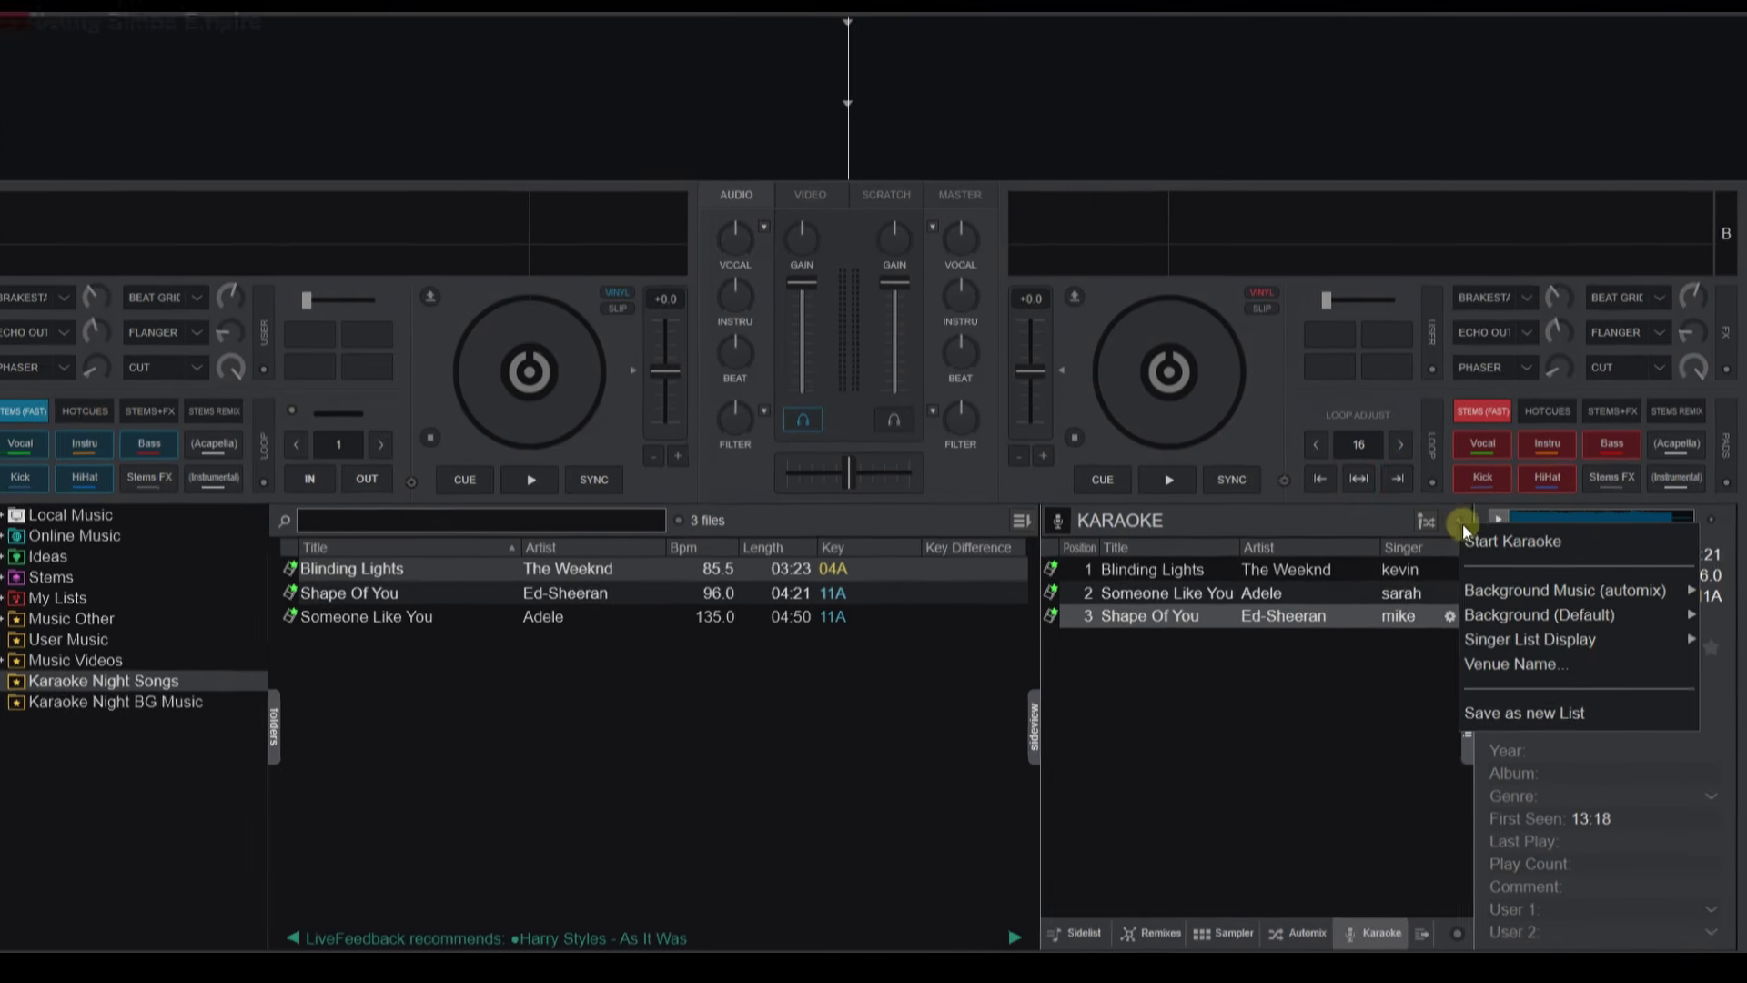
mouse_move(1523, 589)
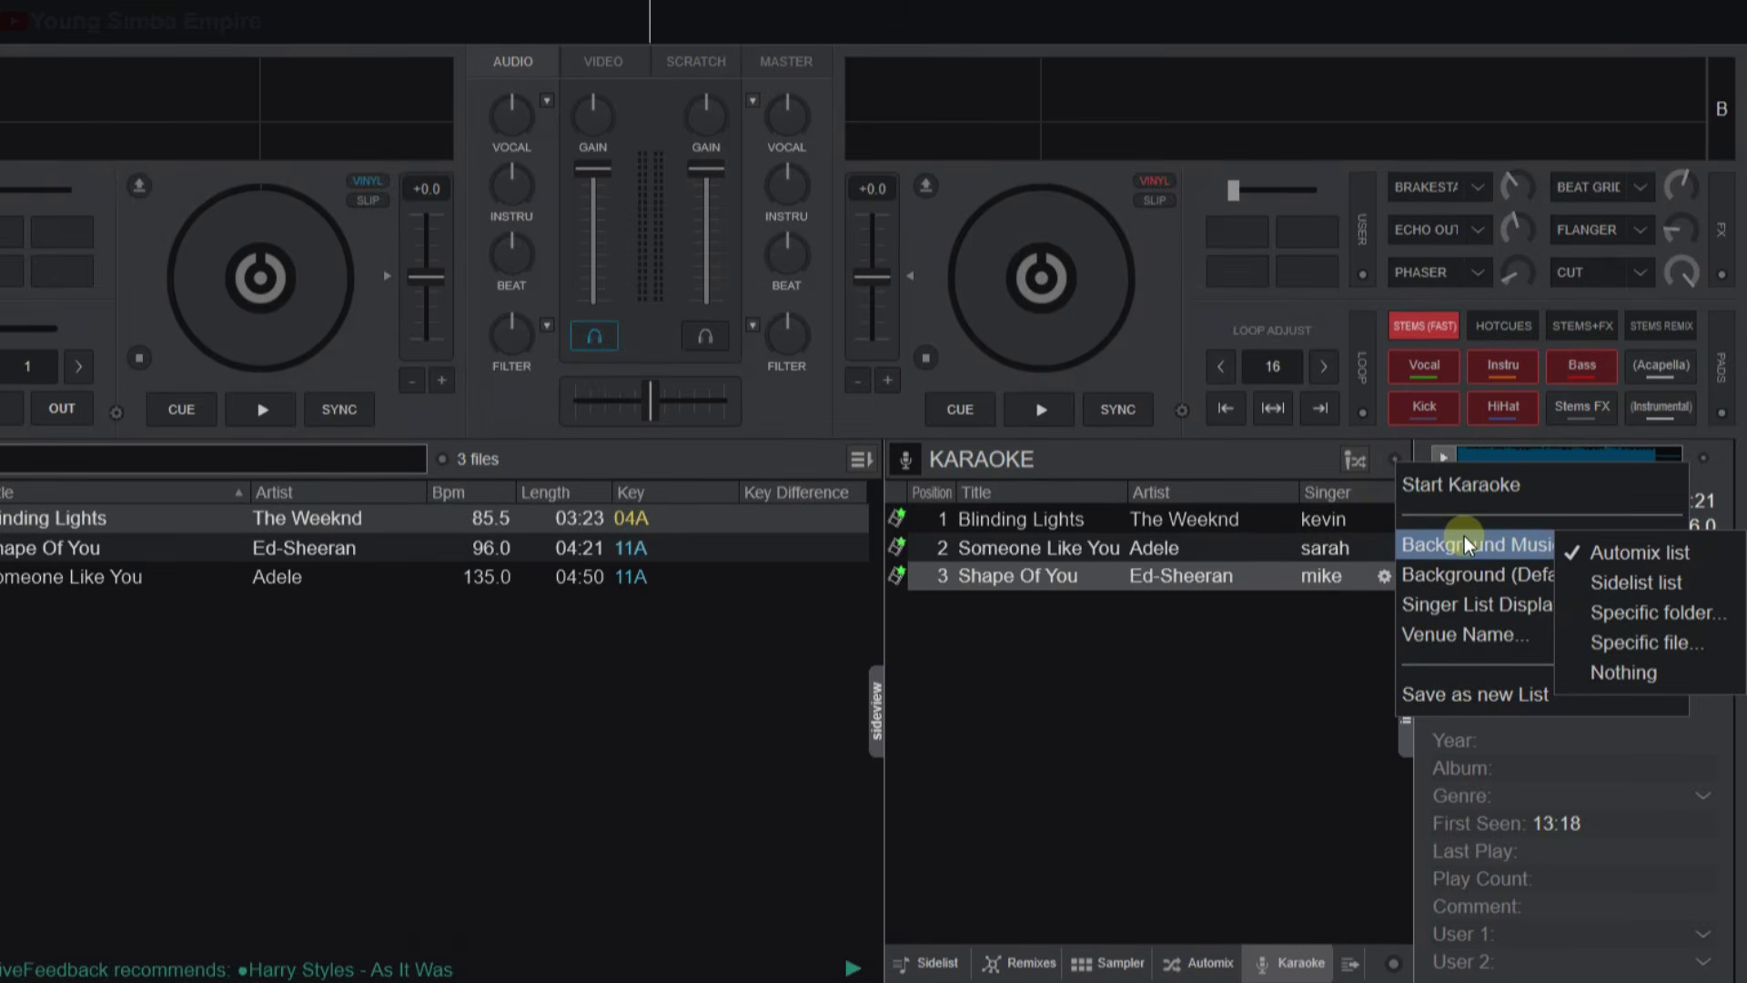
left_click(1603, 581)
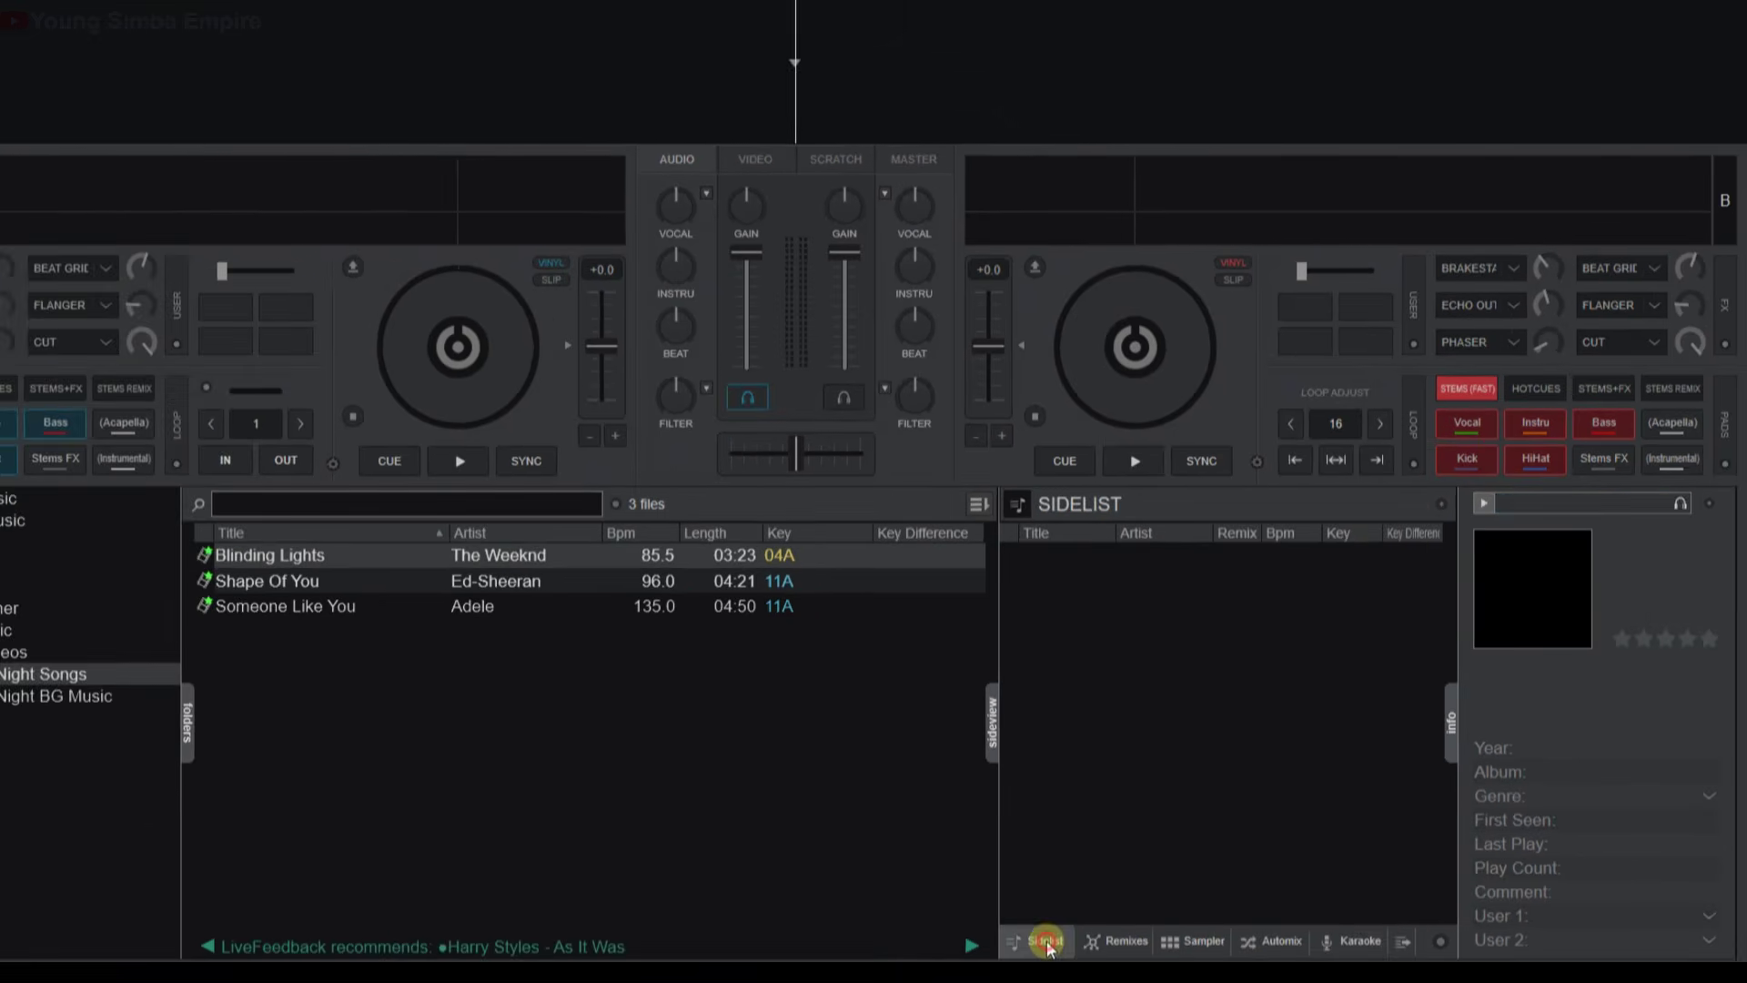
- Add all five tracks from the Karaoke Night BG Music folder to the Sidelist
left_click(291, 706)
left_click(387, 668)
key("ctrl+a")
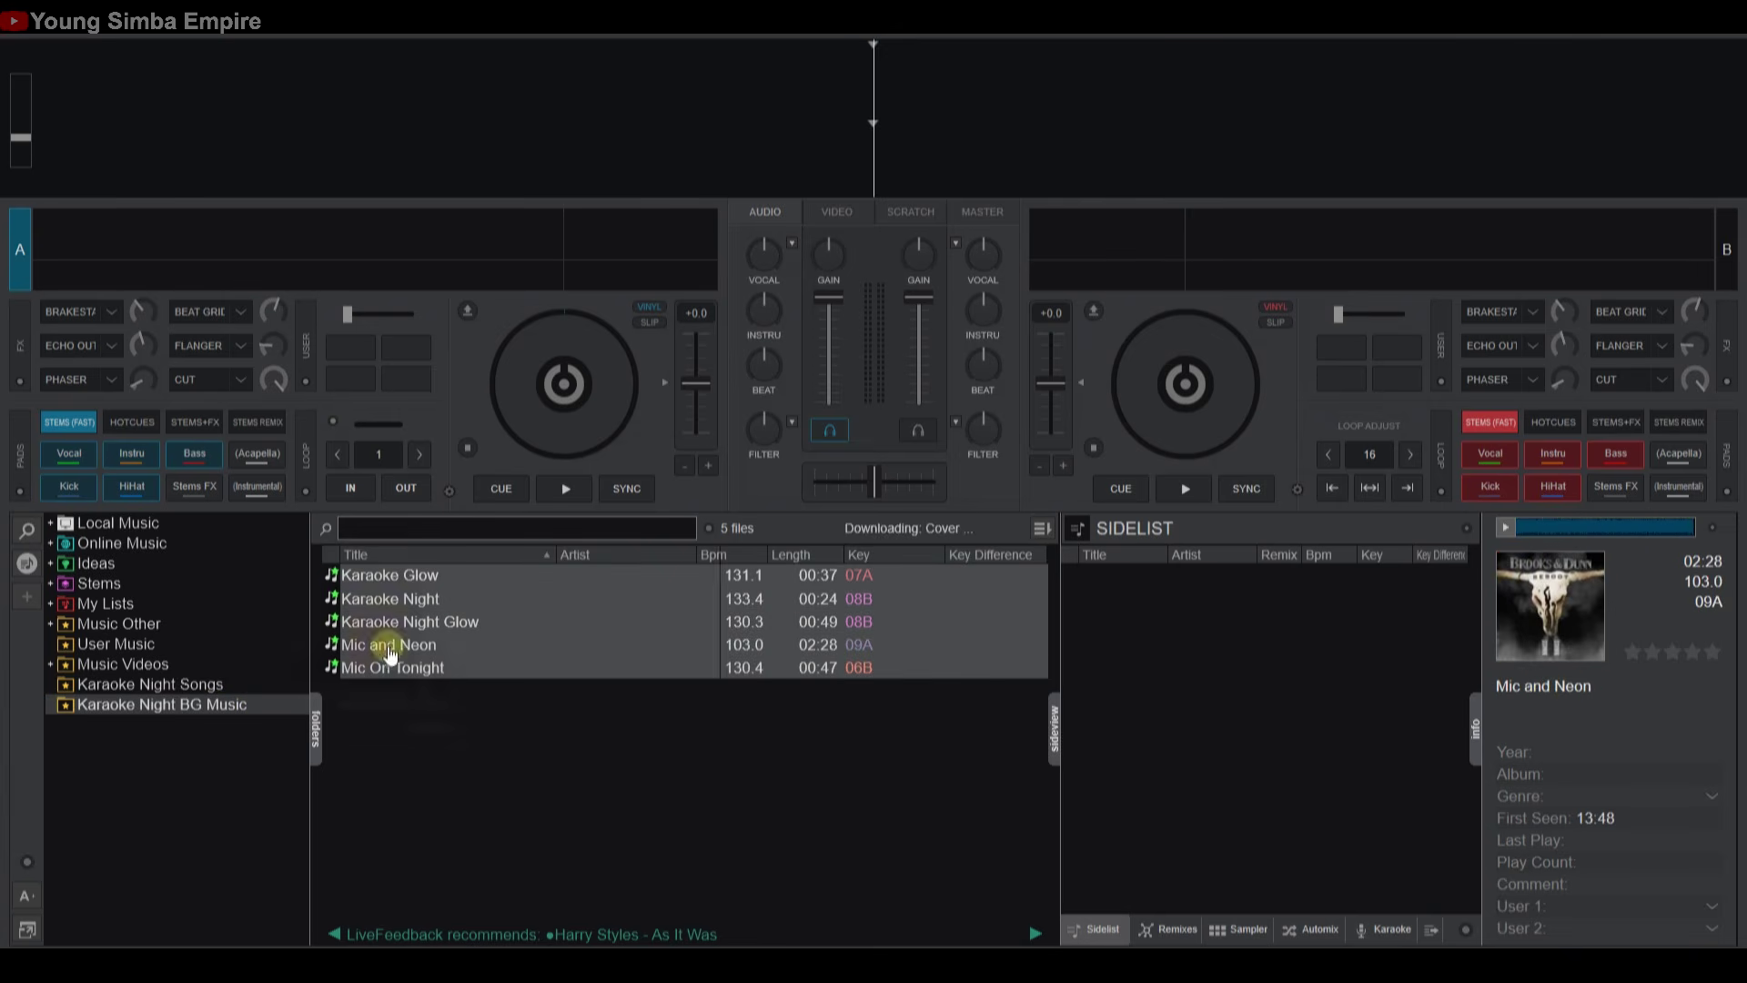
left_click_drag(390, 643, 1181, 702)
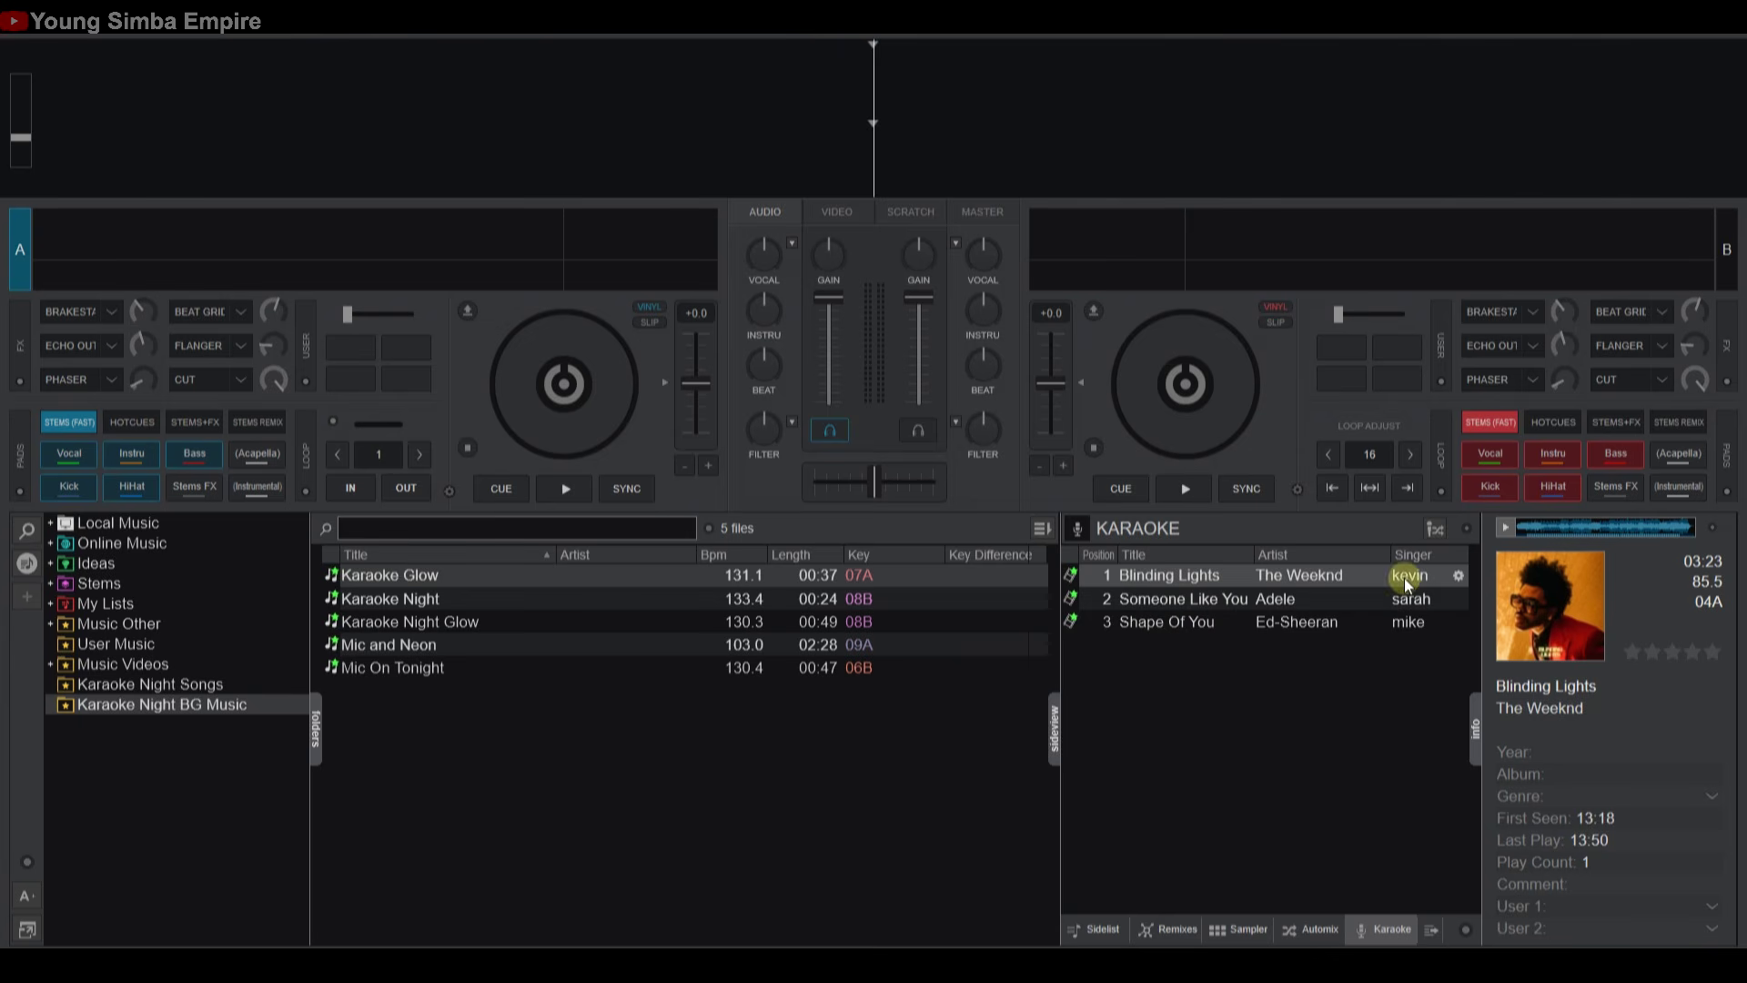
- Check the background tracks in the Sidelist and start the karaoke session from the Karaoke list
left_click(1116, 927)
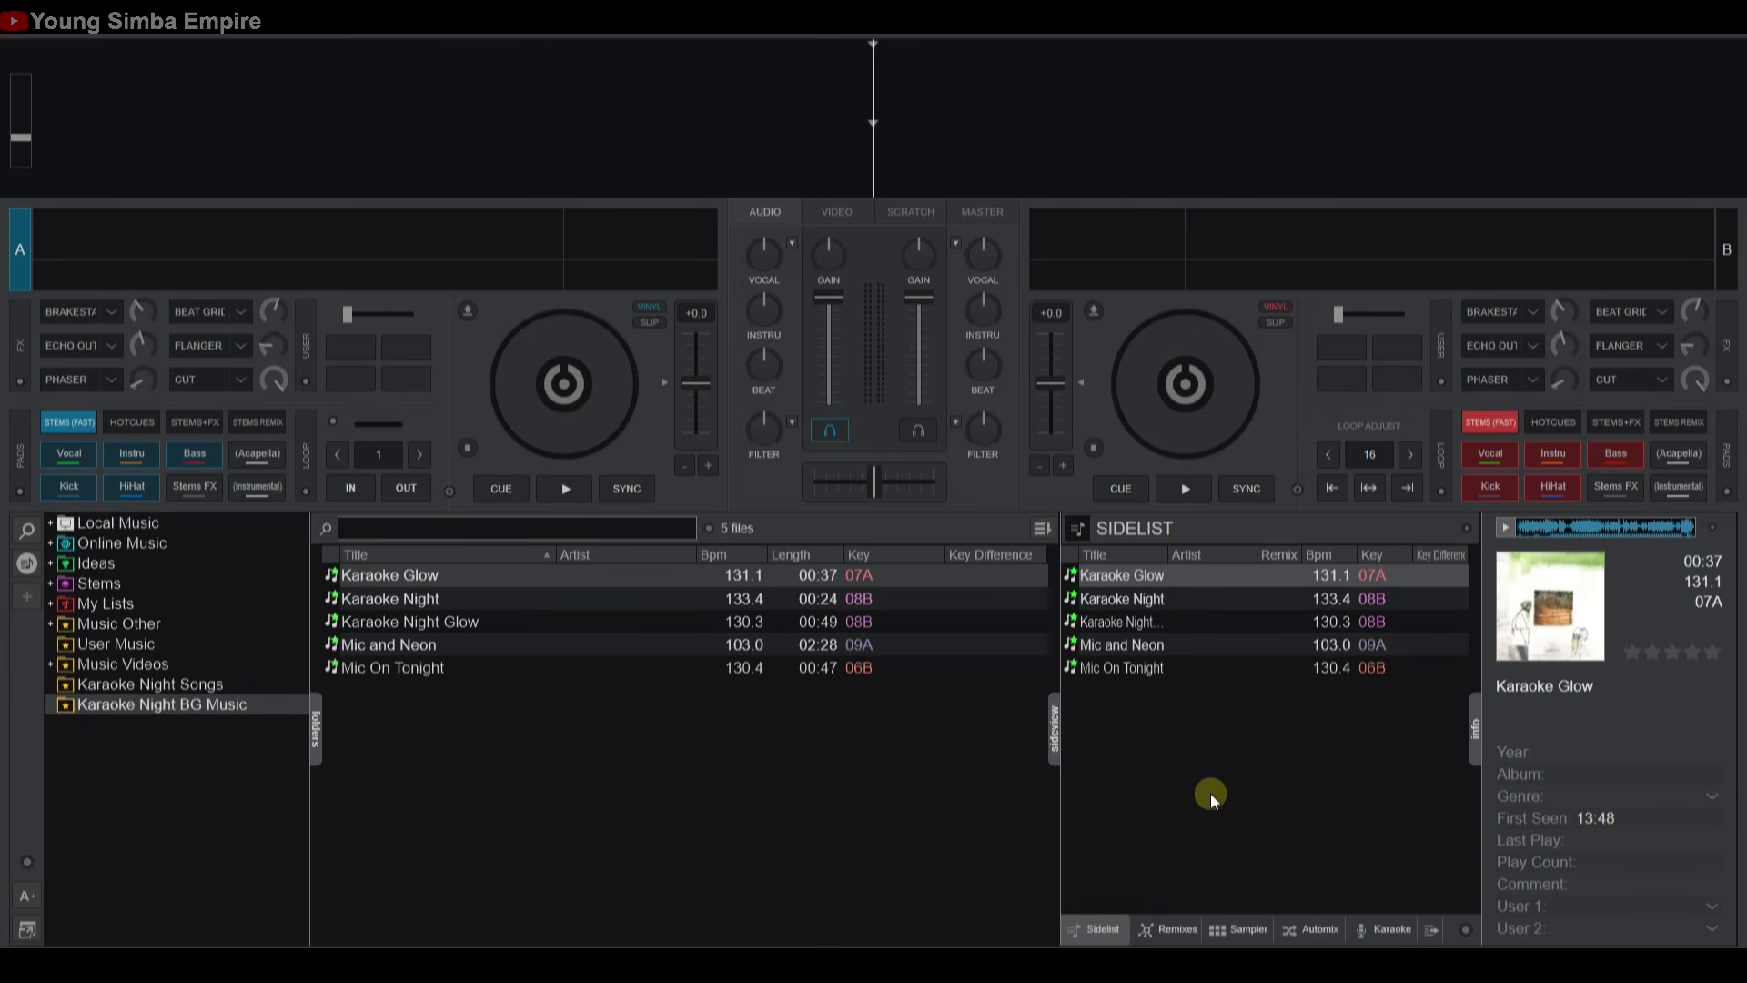
left_click(1382, 928)
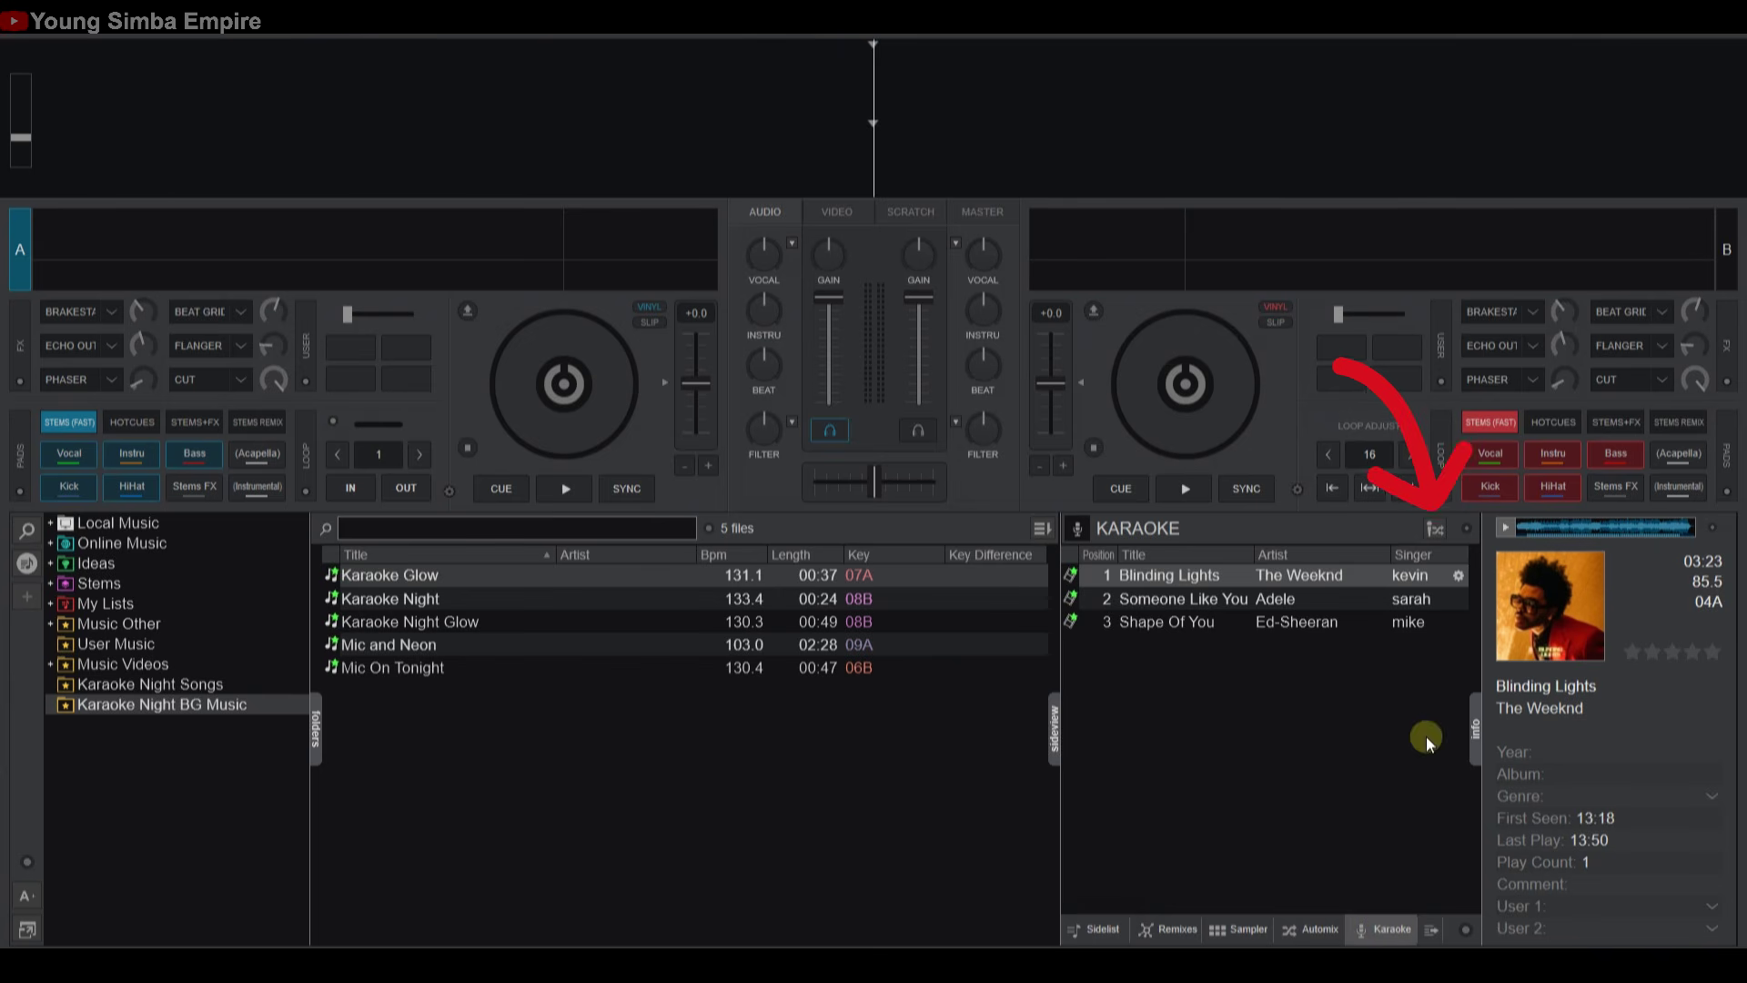
left_click(1428, 535)
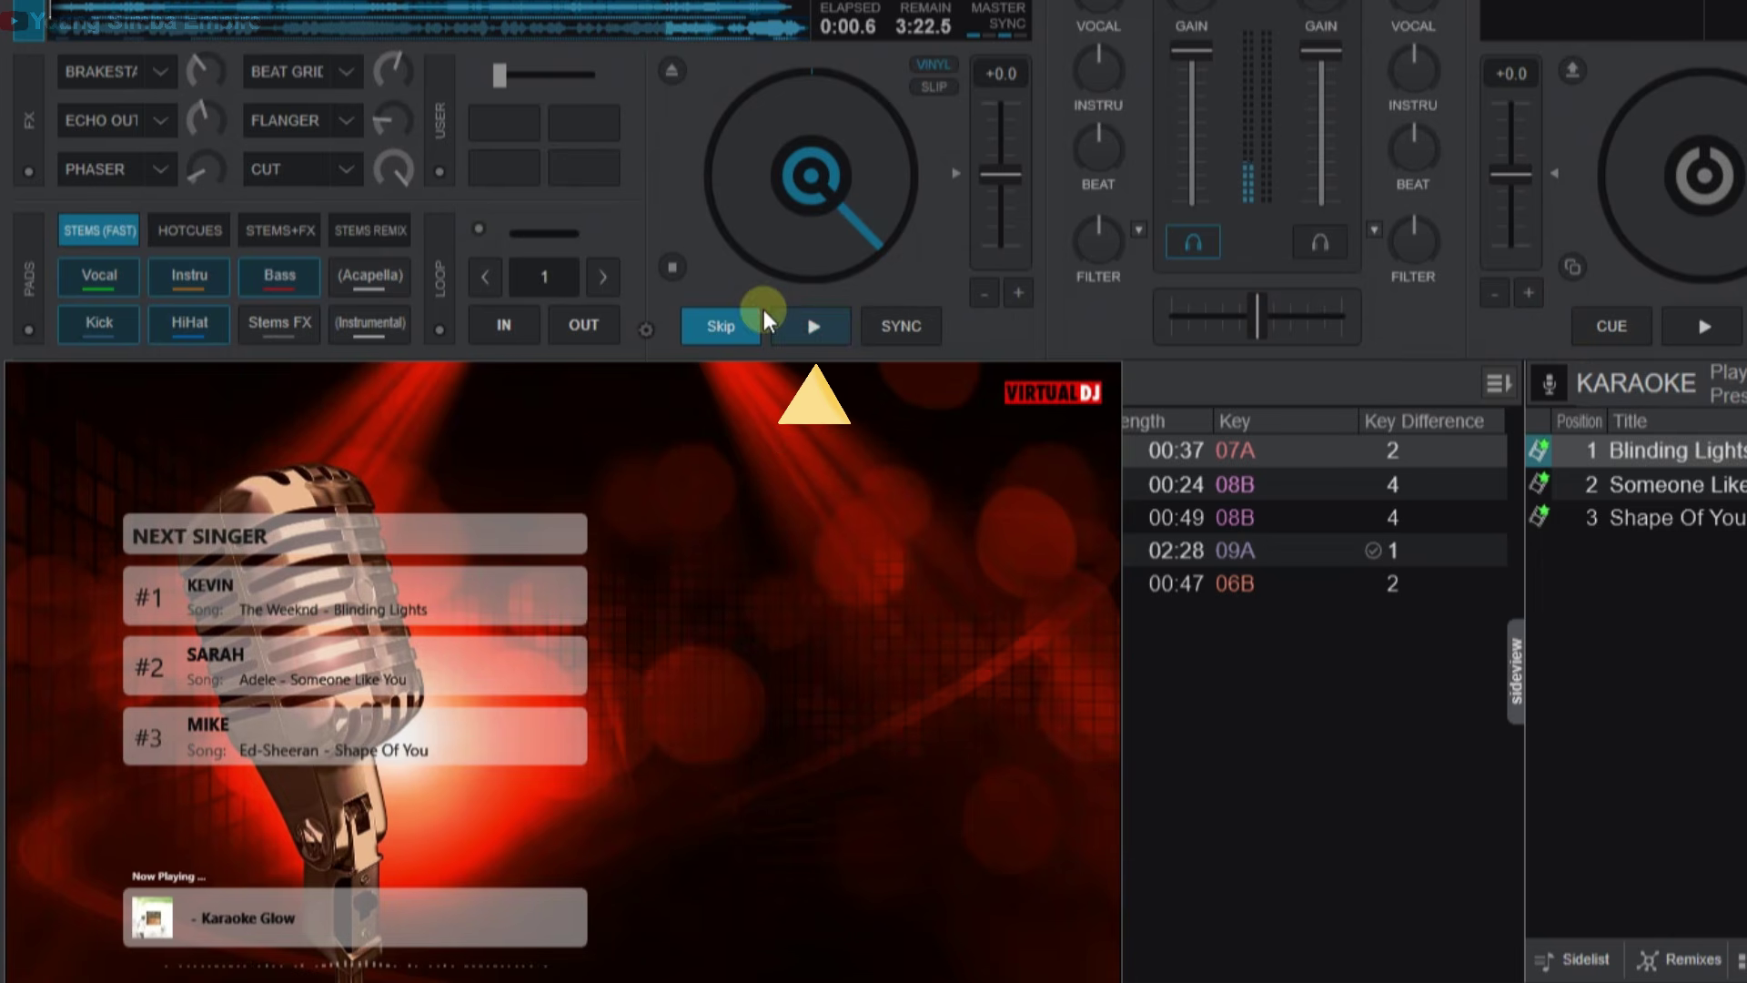
- Advance through the karaoke queue by starting Blinding Lights, ending Someone Like You partway and starting Shape Of You
left_click(808, 326)
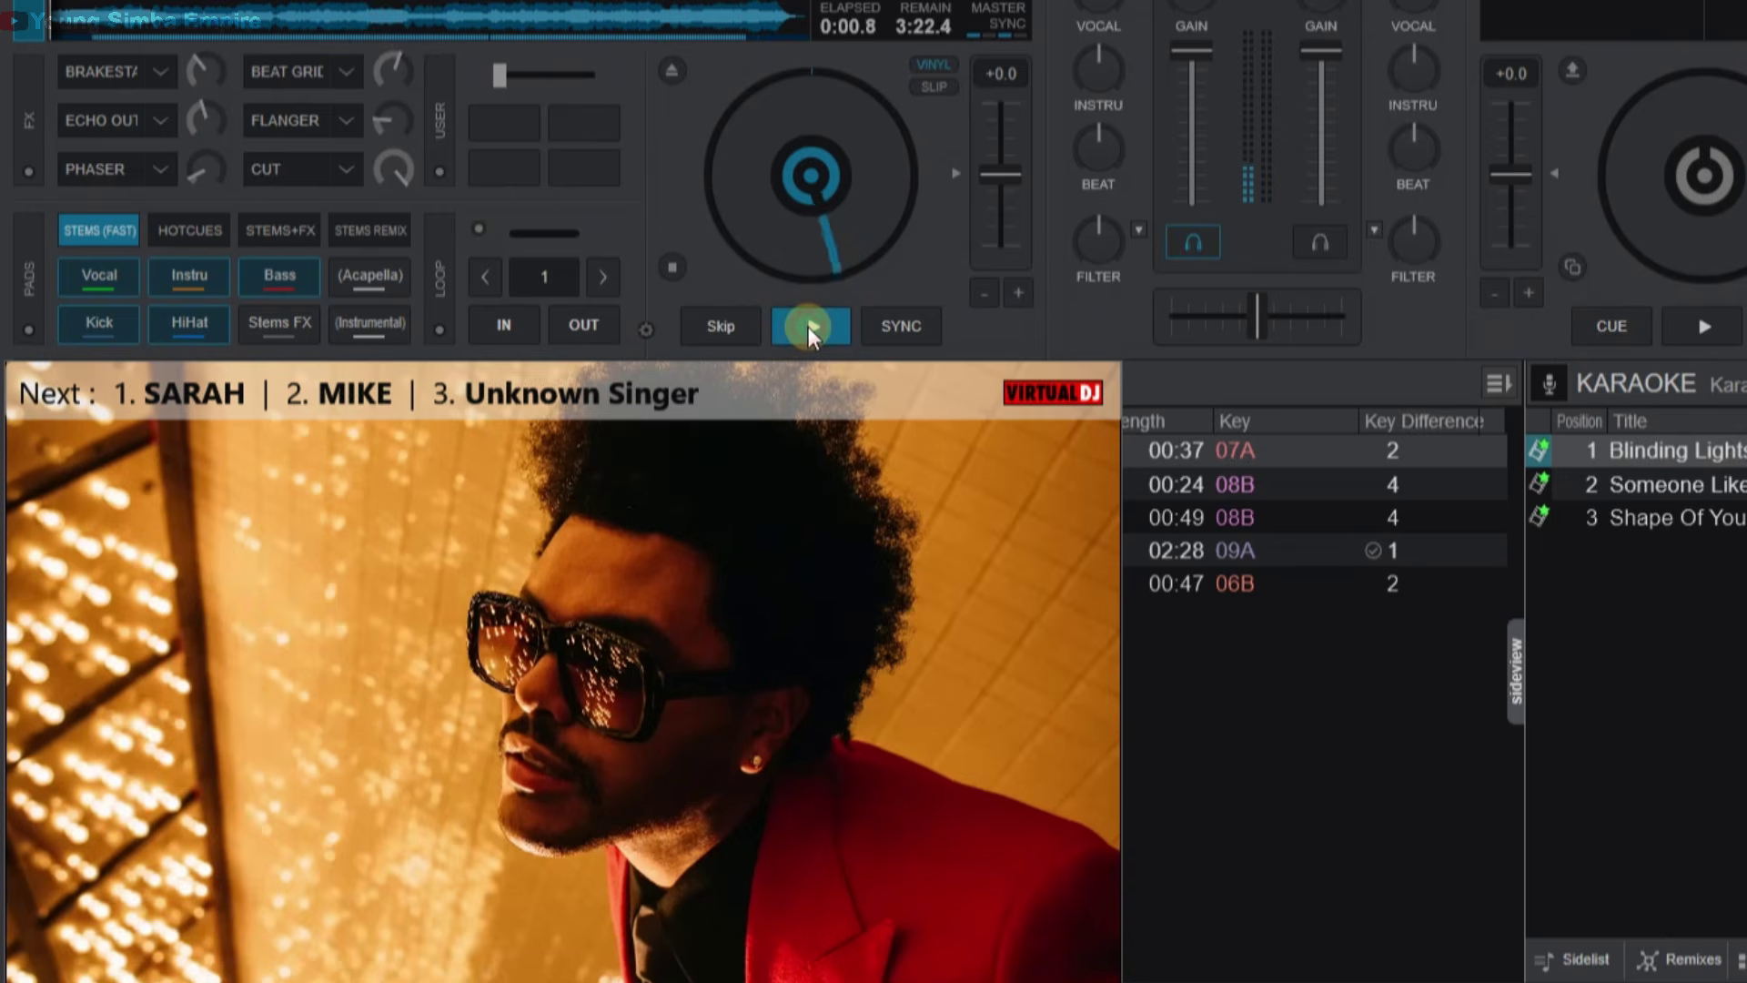
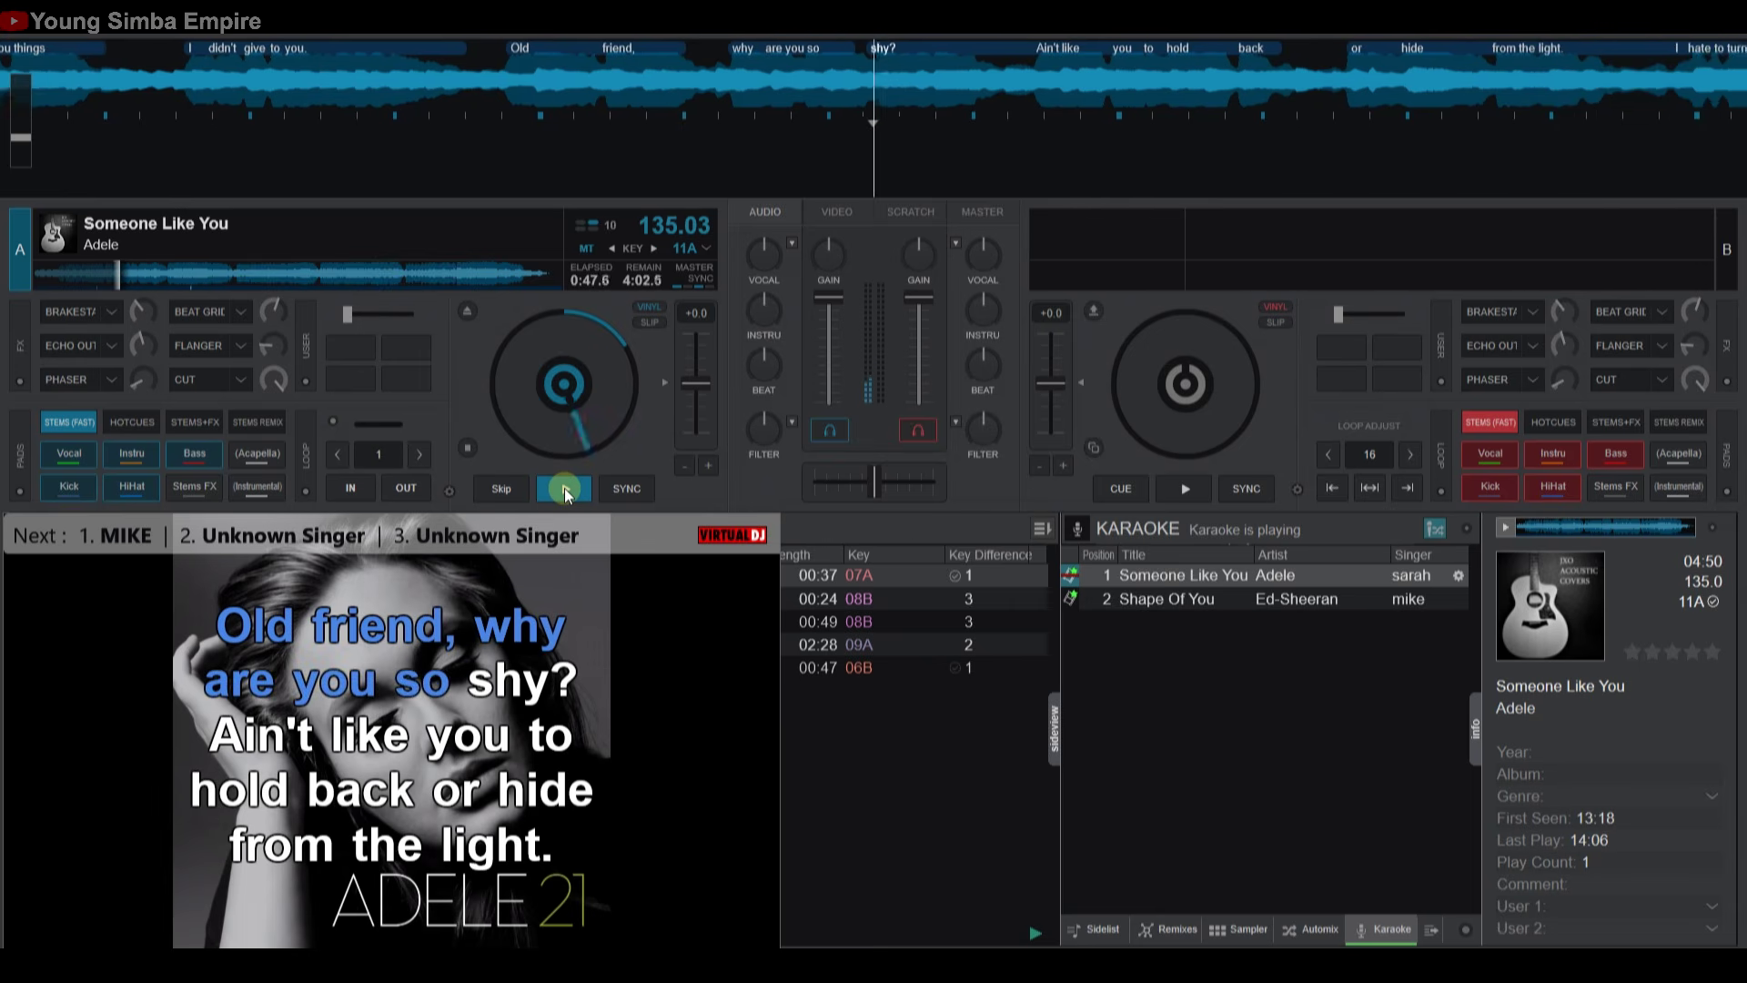
left_click(565, 493)
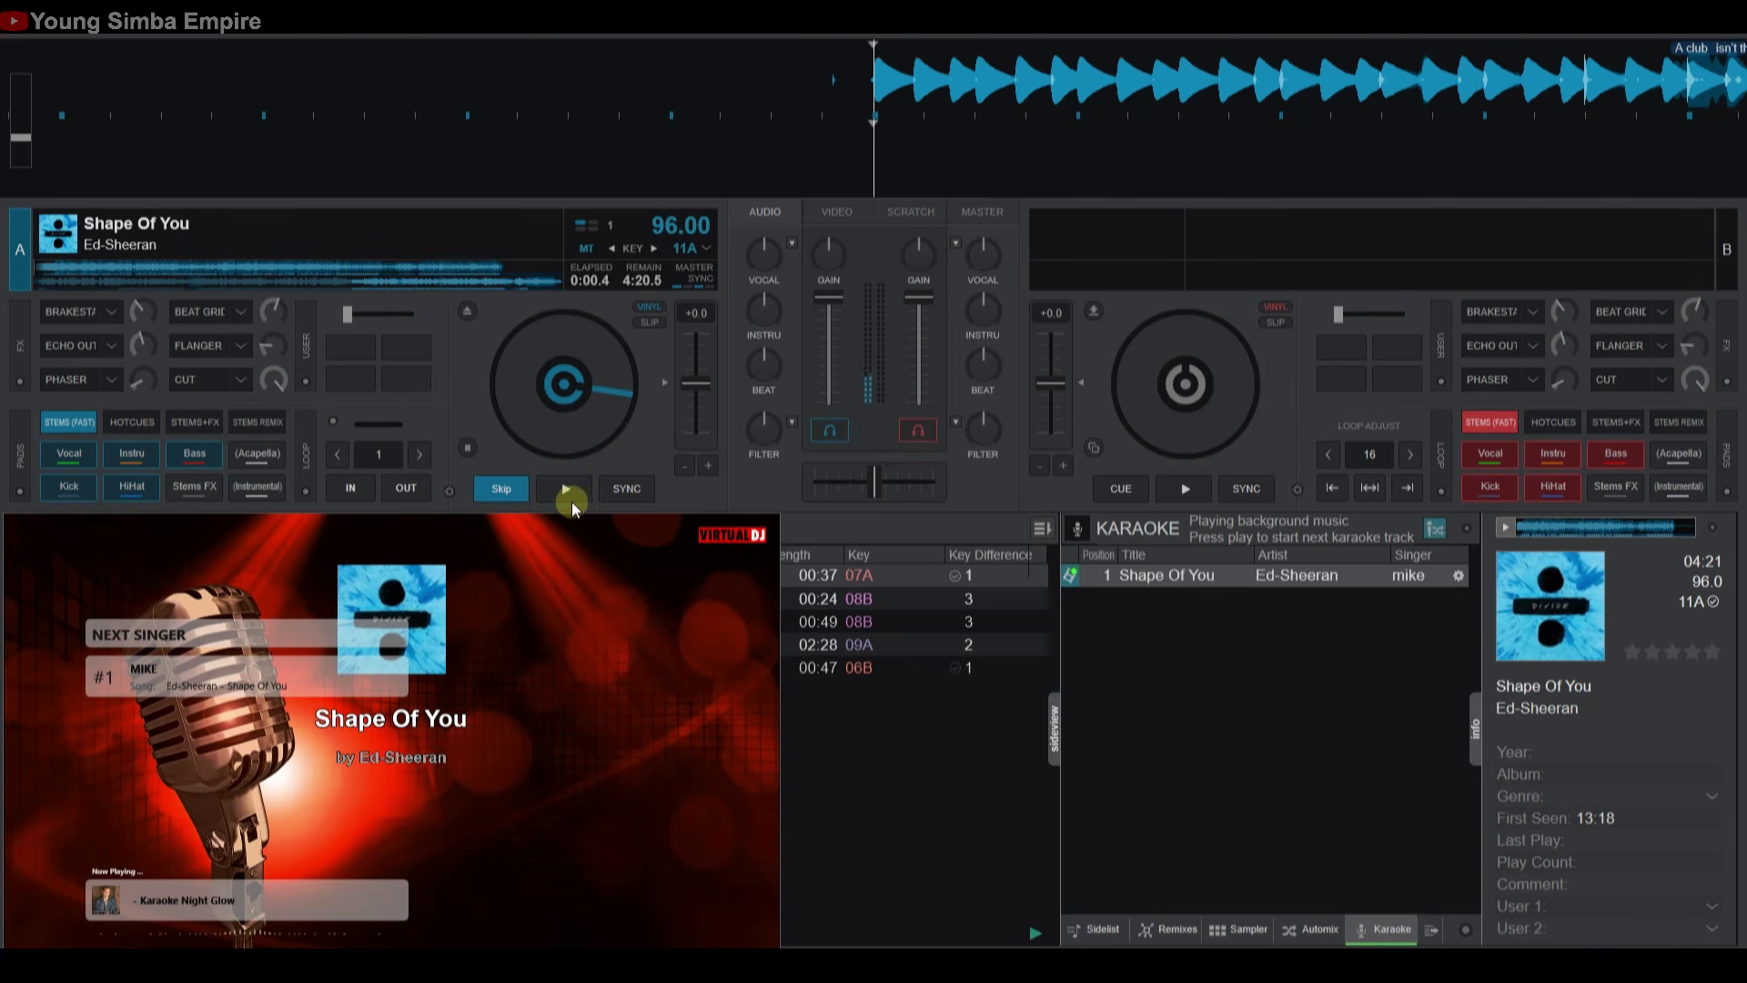
left_click(563, 487)
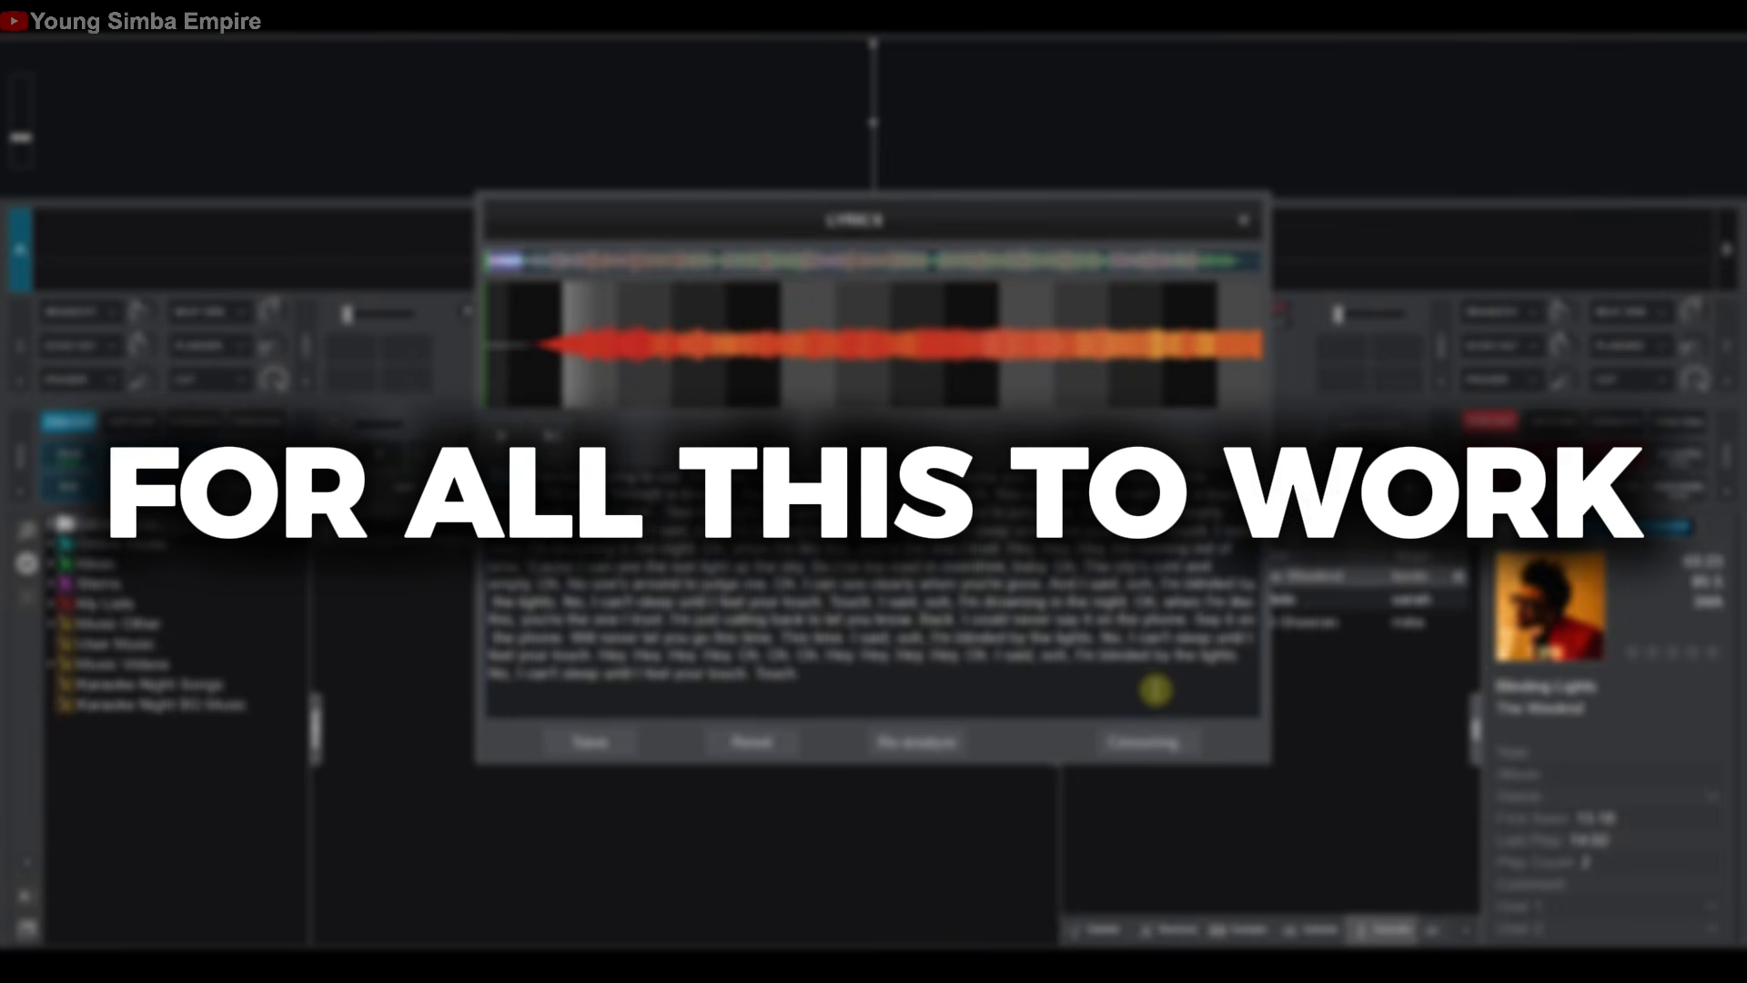
- Preview the Blinding Lights lyrics and turn on the Karaoke video effect for the playing Janice STFU video
left_click(510, 435)
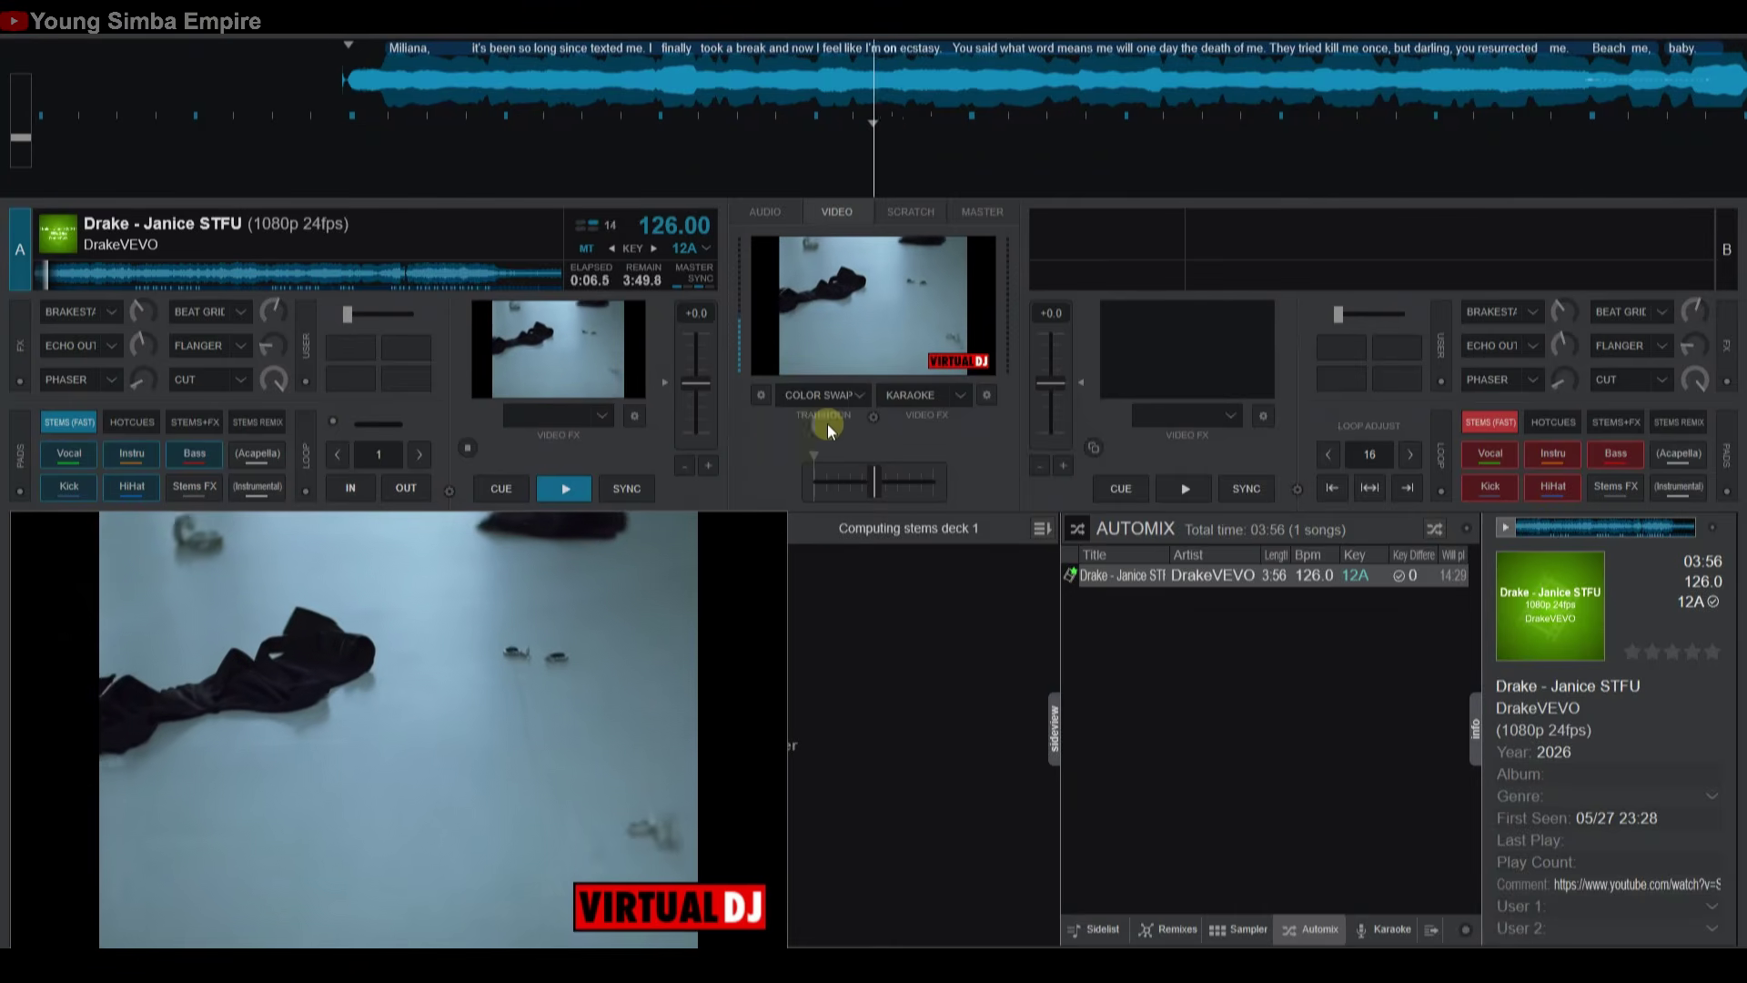
left_click(906, 393)
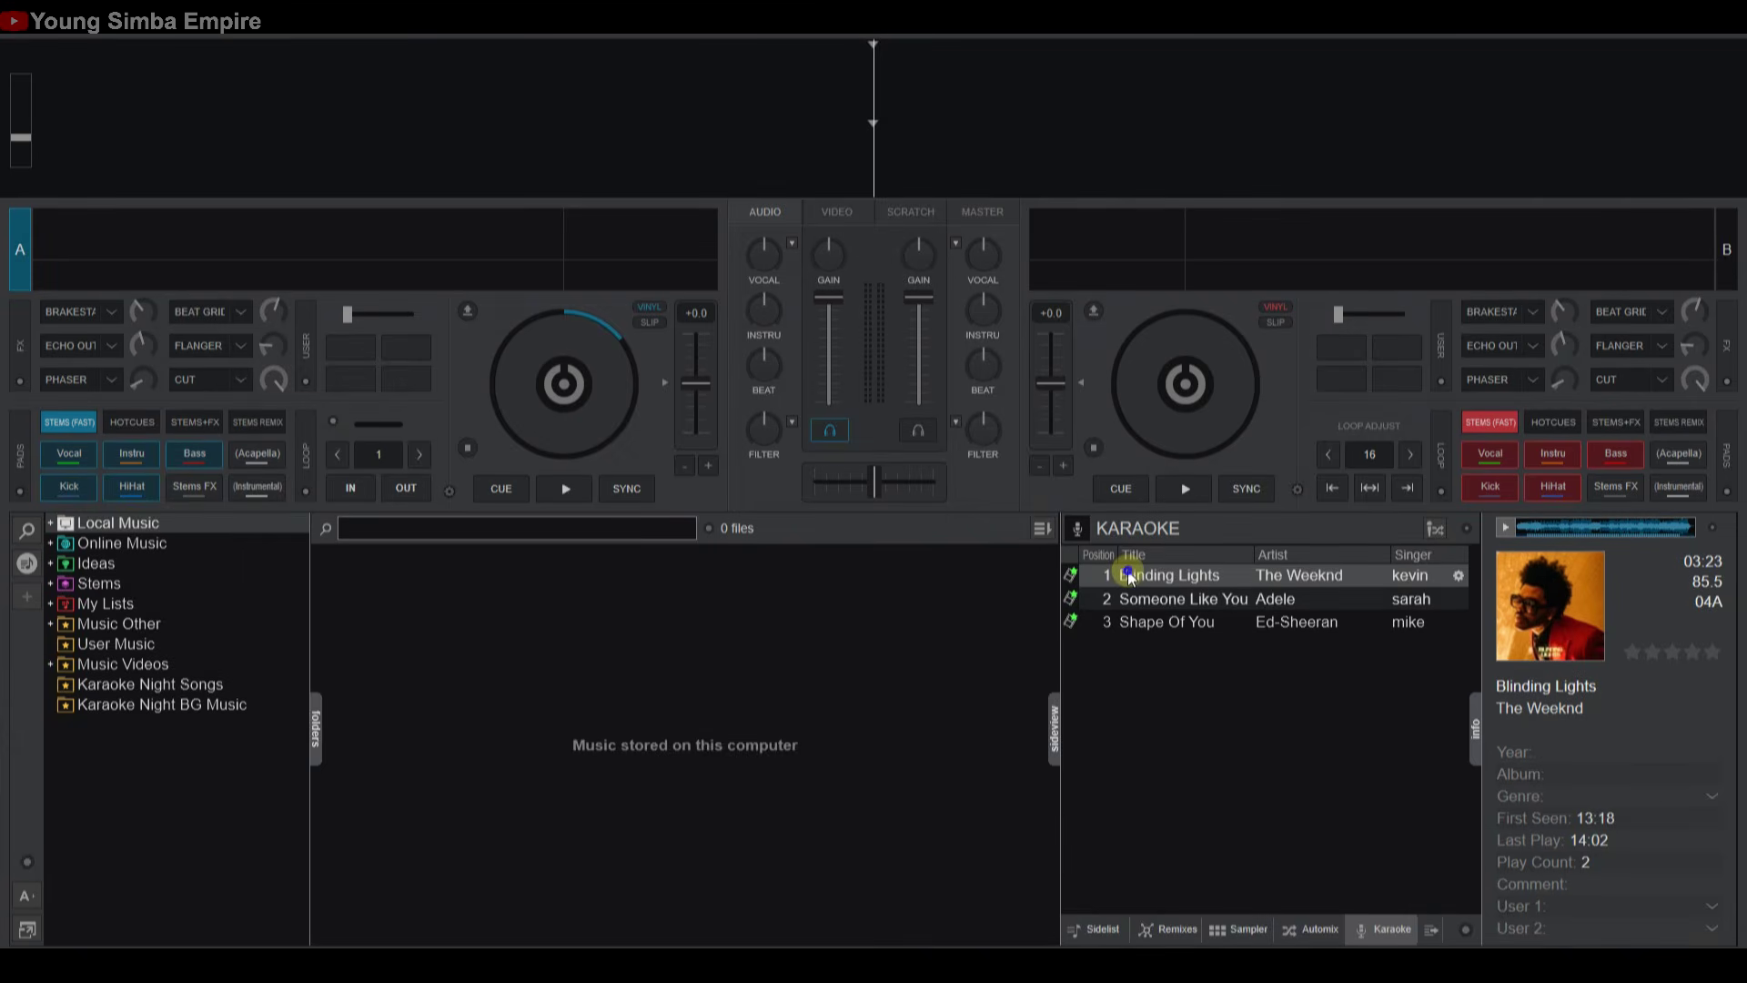
- Open Blinding Lights in the Lyrics Editor and preview its timed words at several points of the song
right_click(1129, 576)
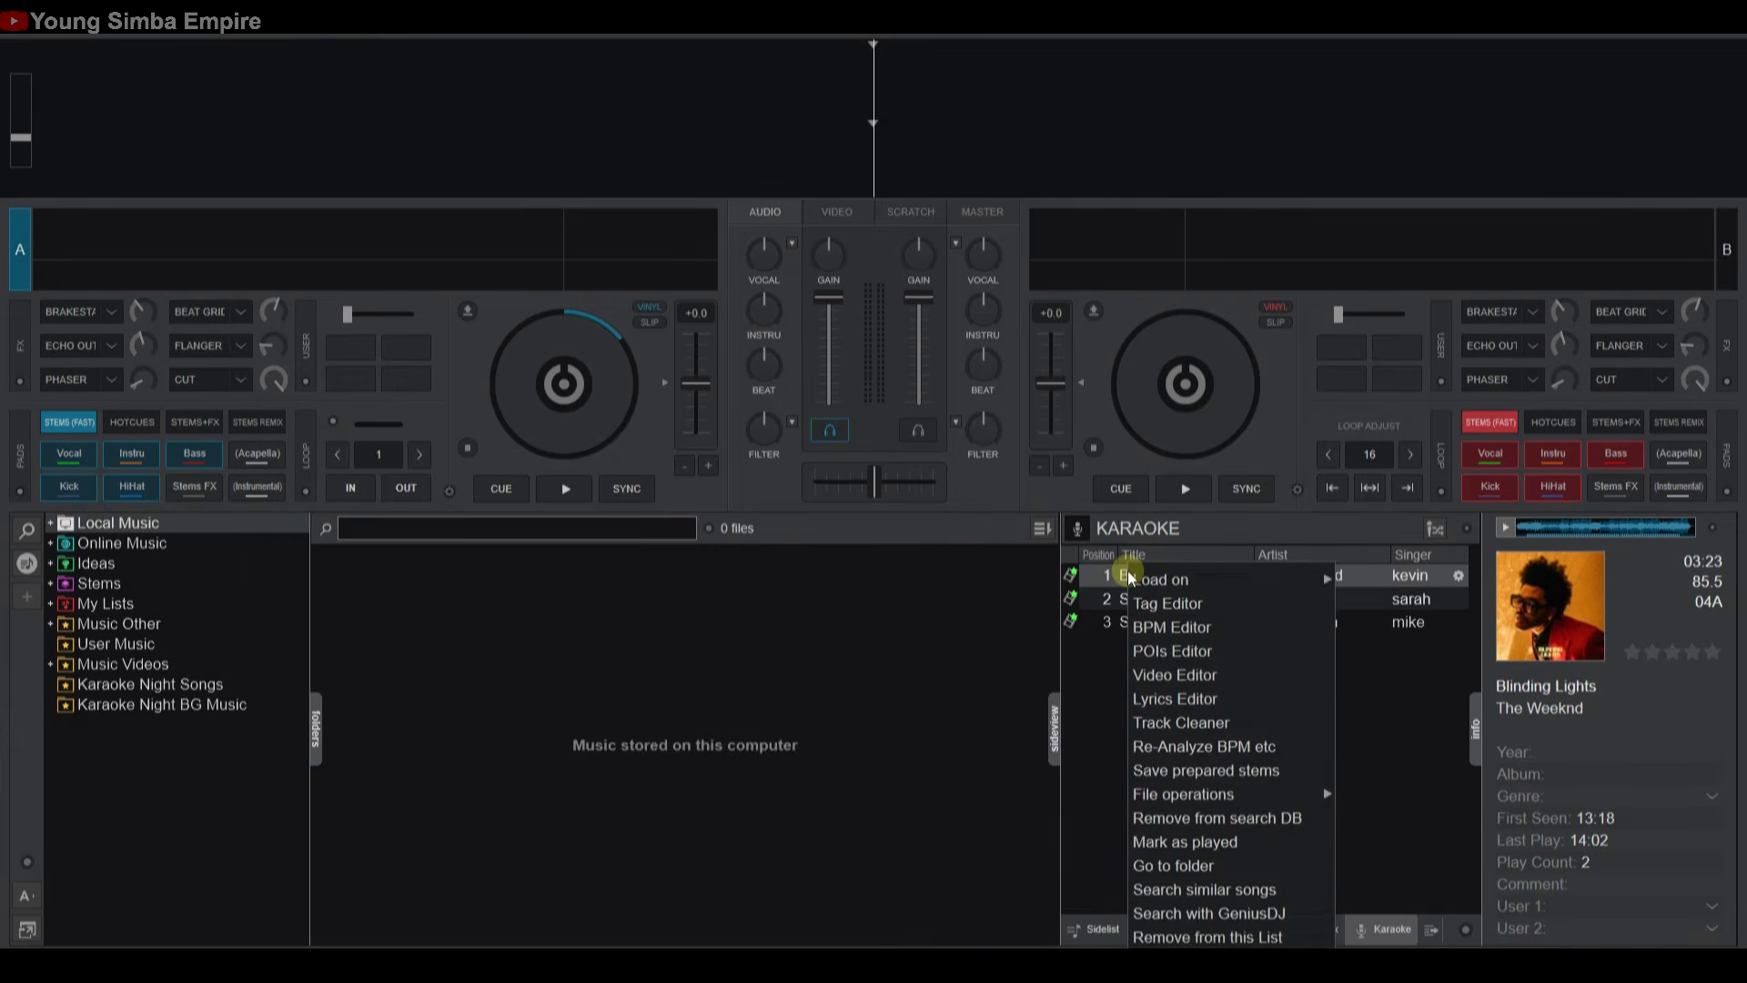
left_click(1167, 700)
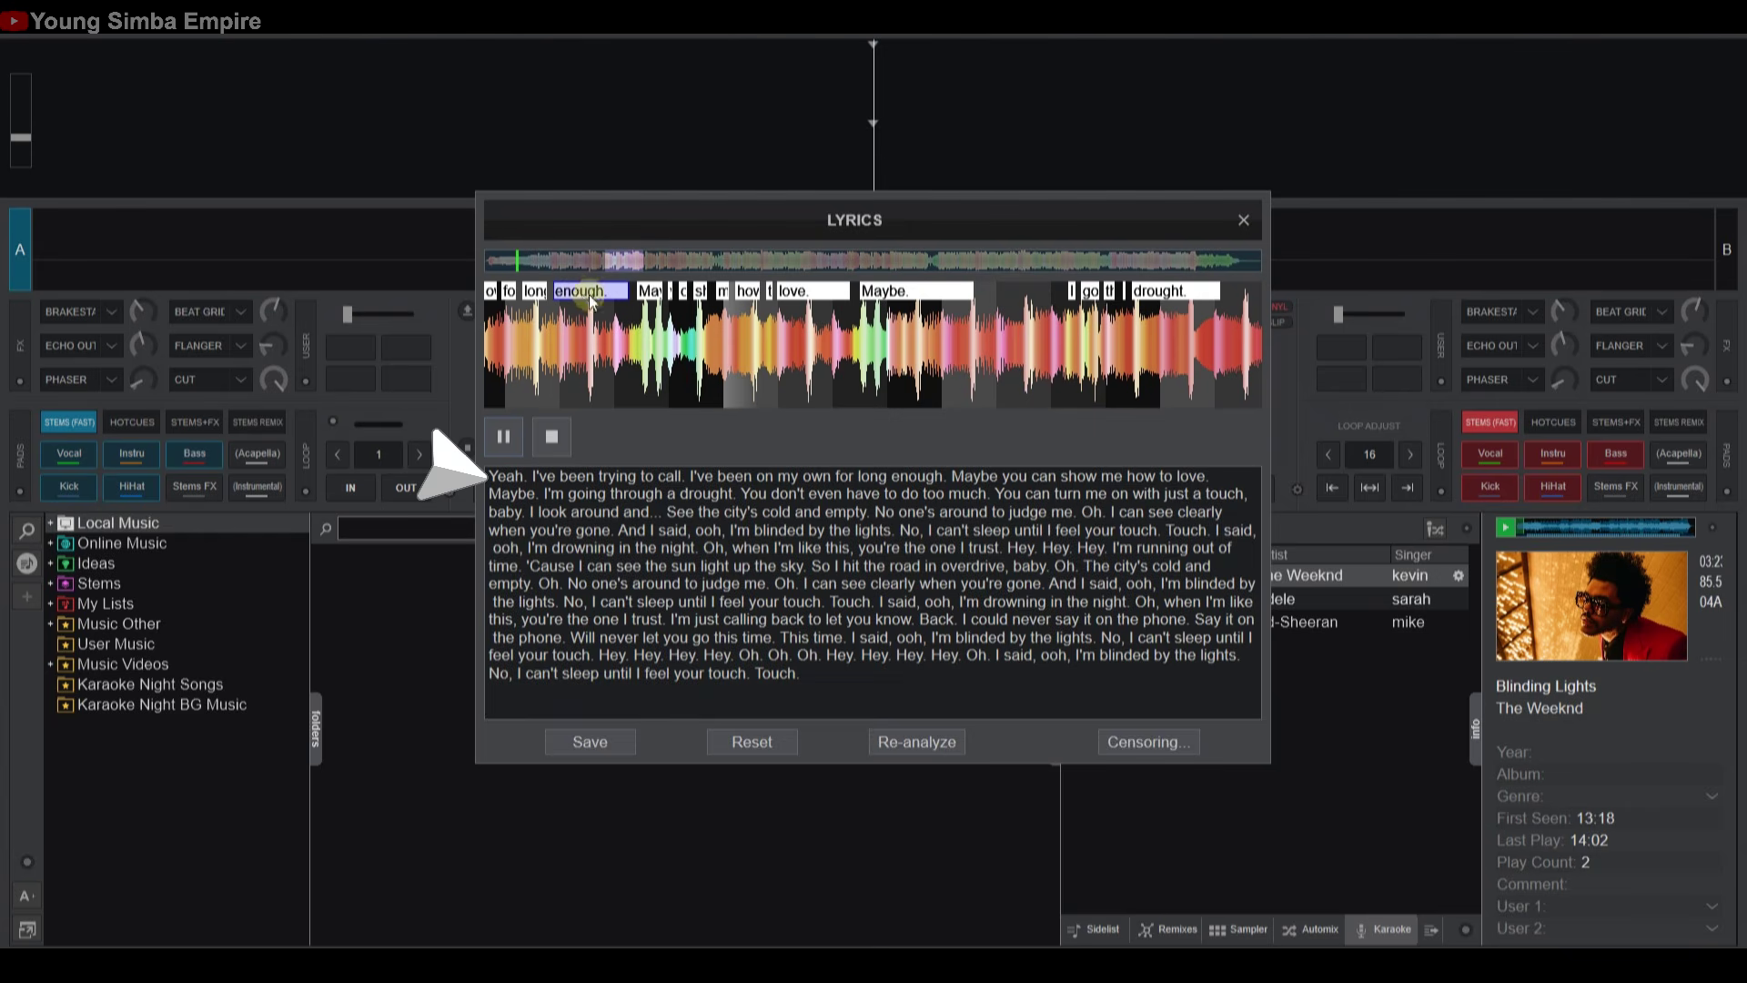
left_click(882, 291)
left_click(1137, 301)
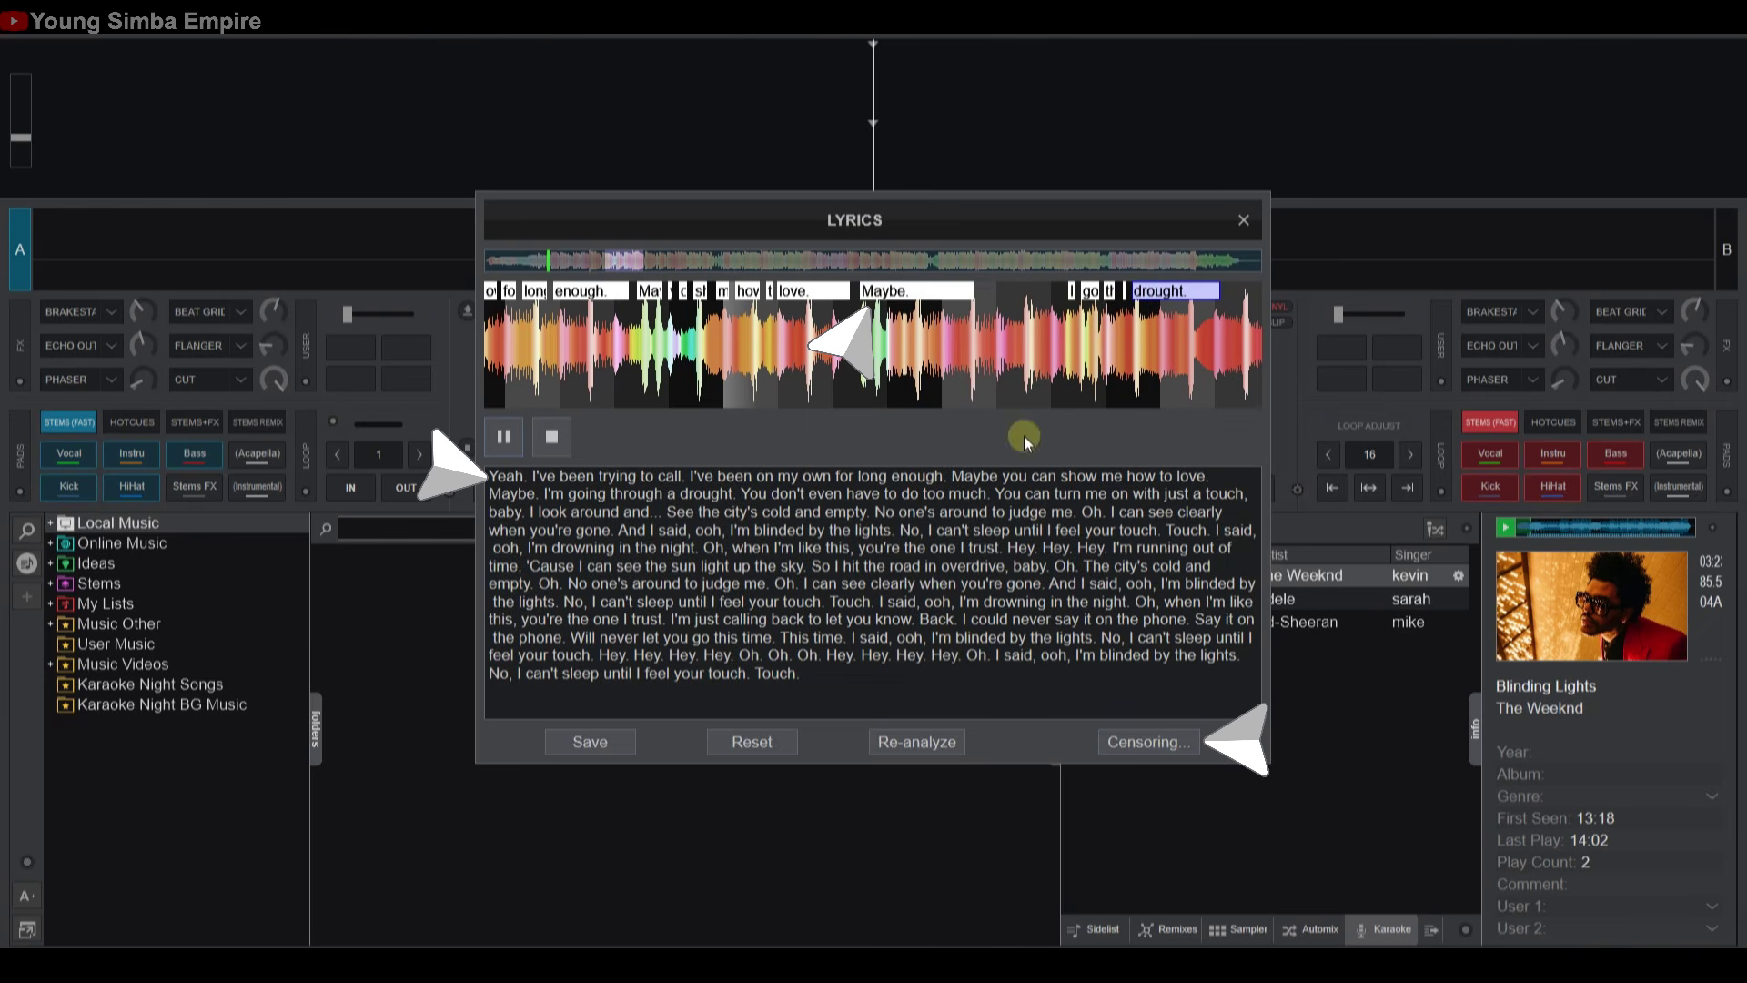
left_click(597, 259)
left_click(565, 261)
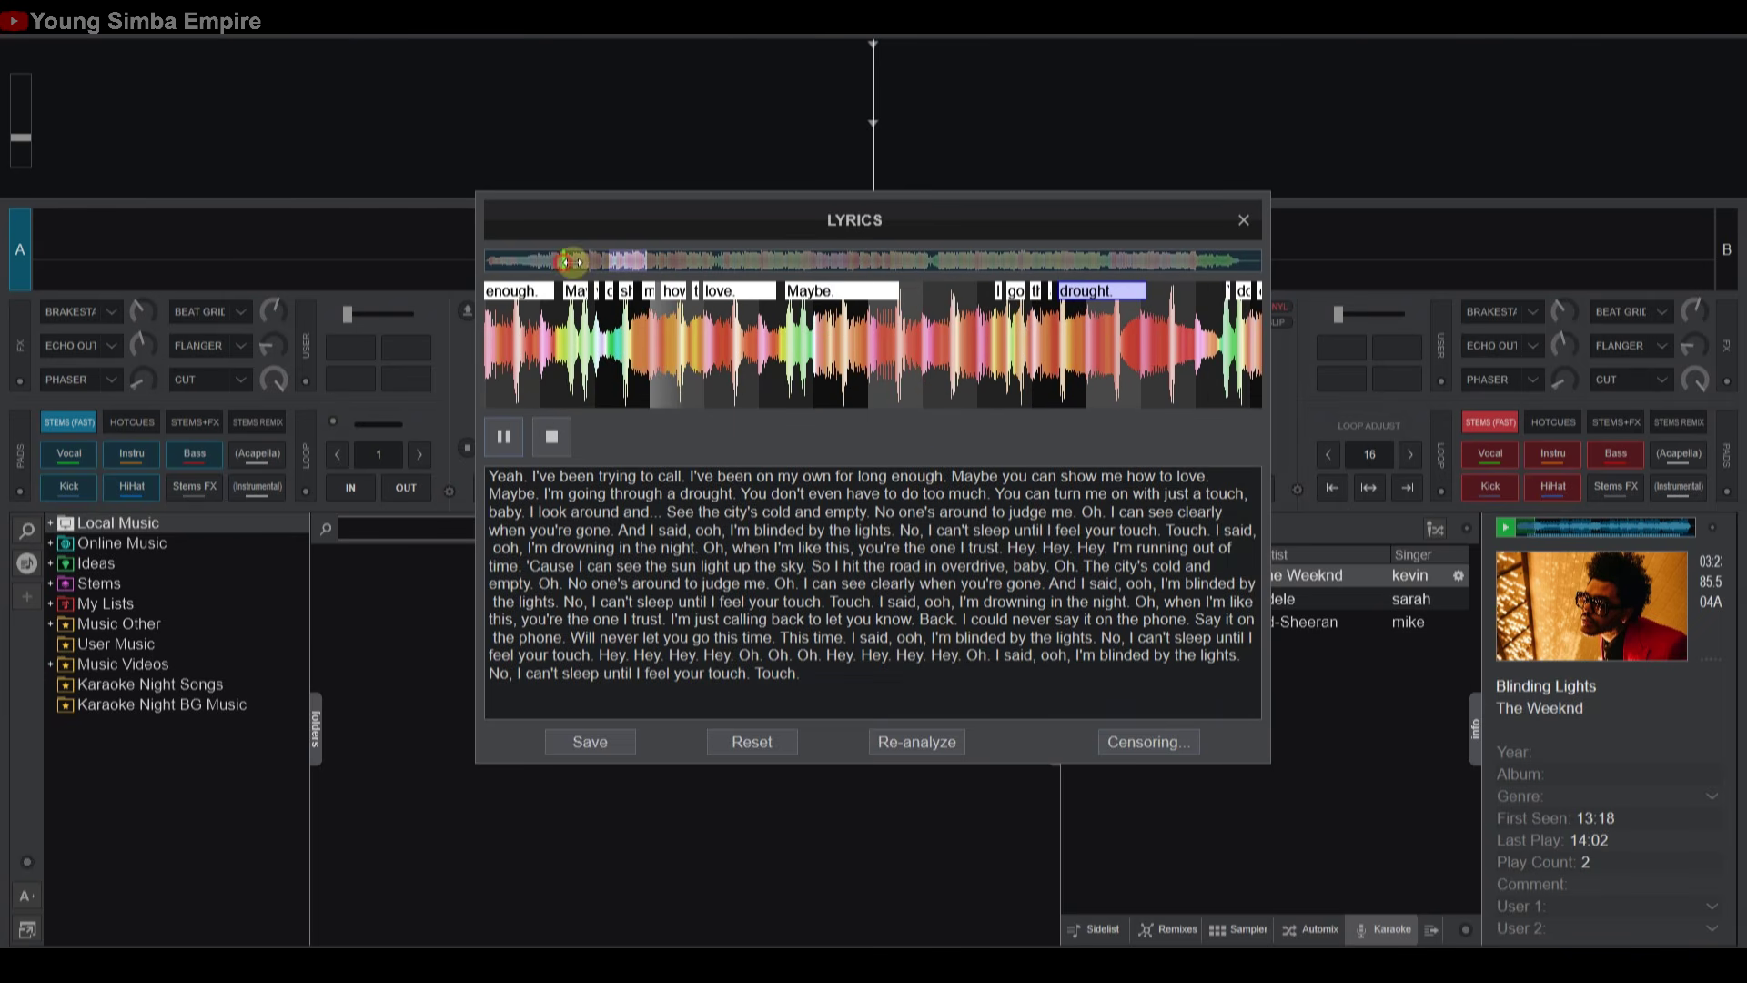
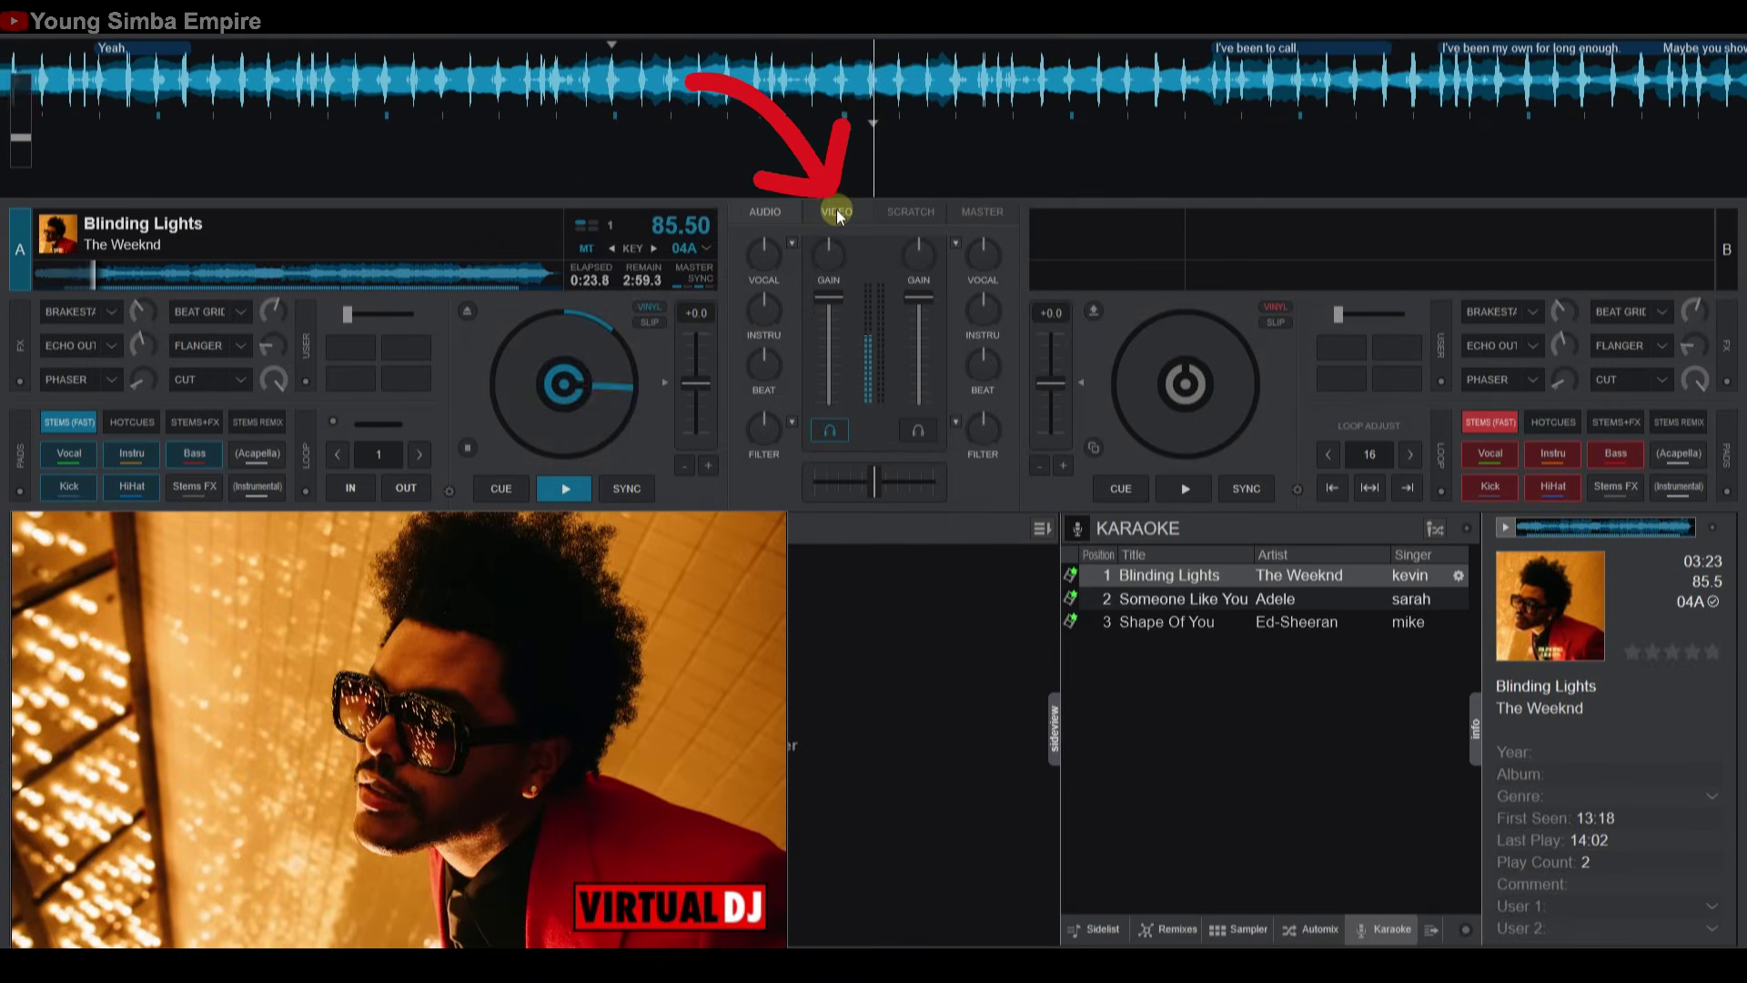
- Choose Karaoke as the master video effect and turn it on for the playing Blinding Lights track
left_click(837, 212)
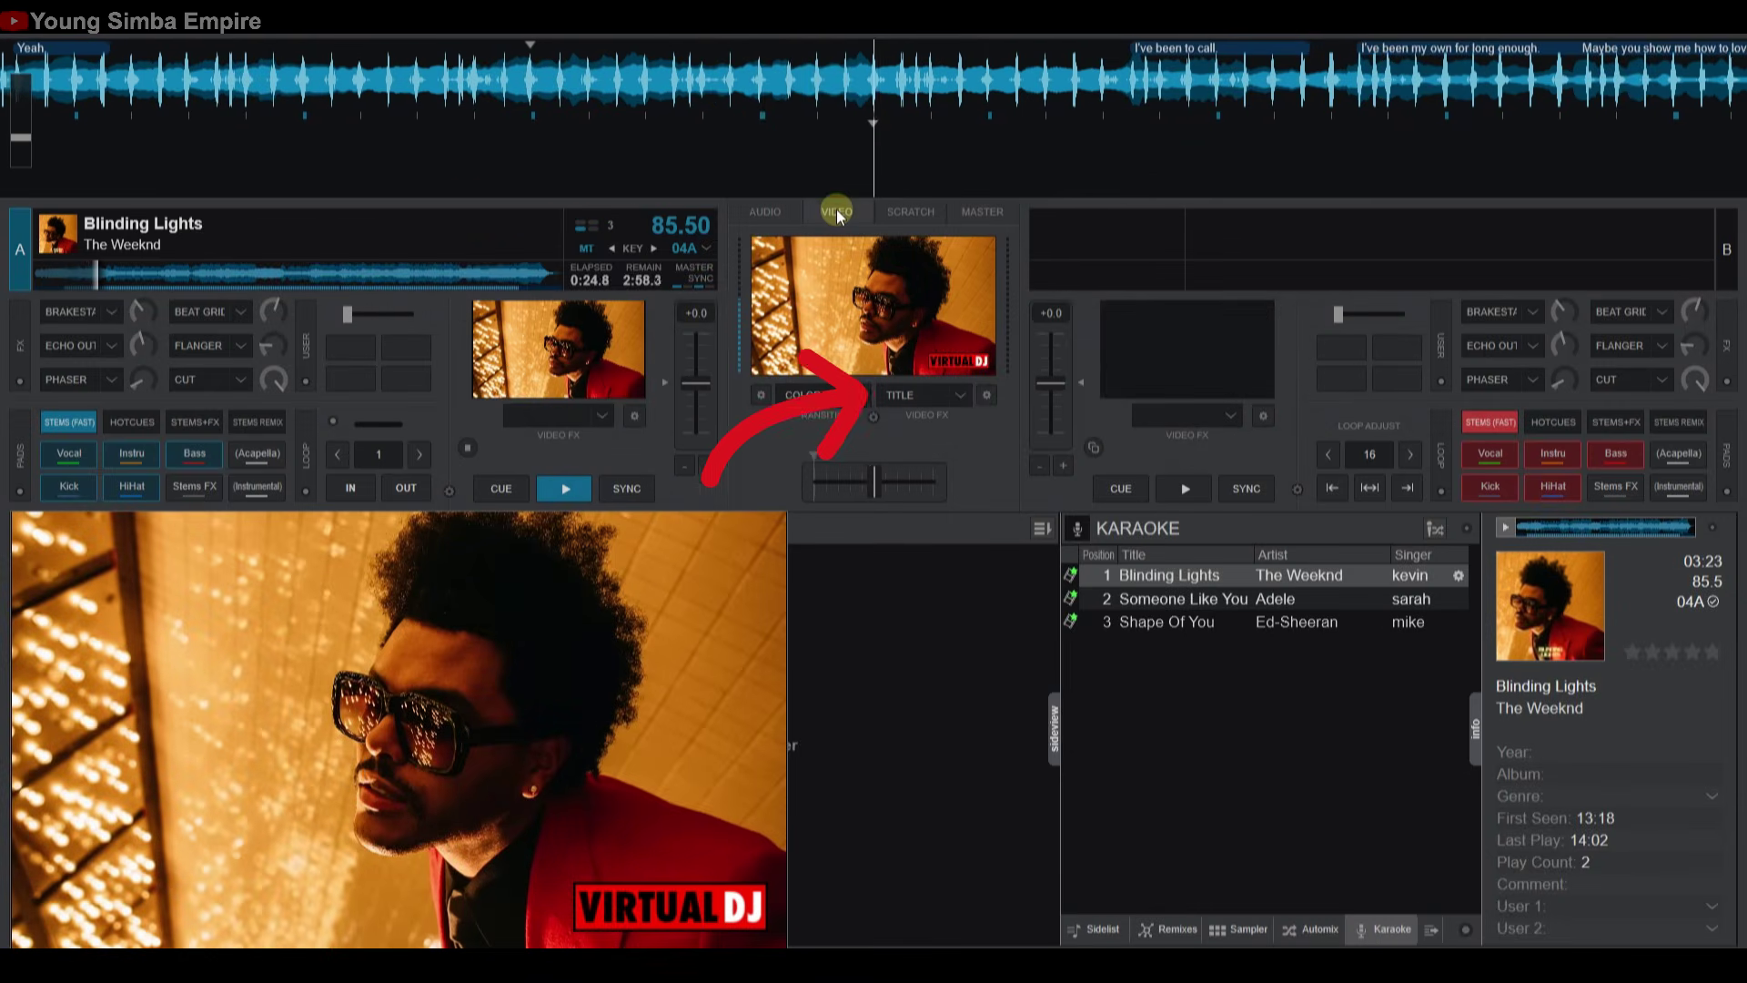
left_click(961, 393)
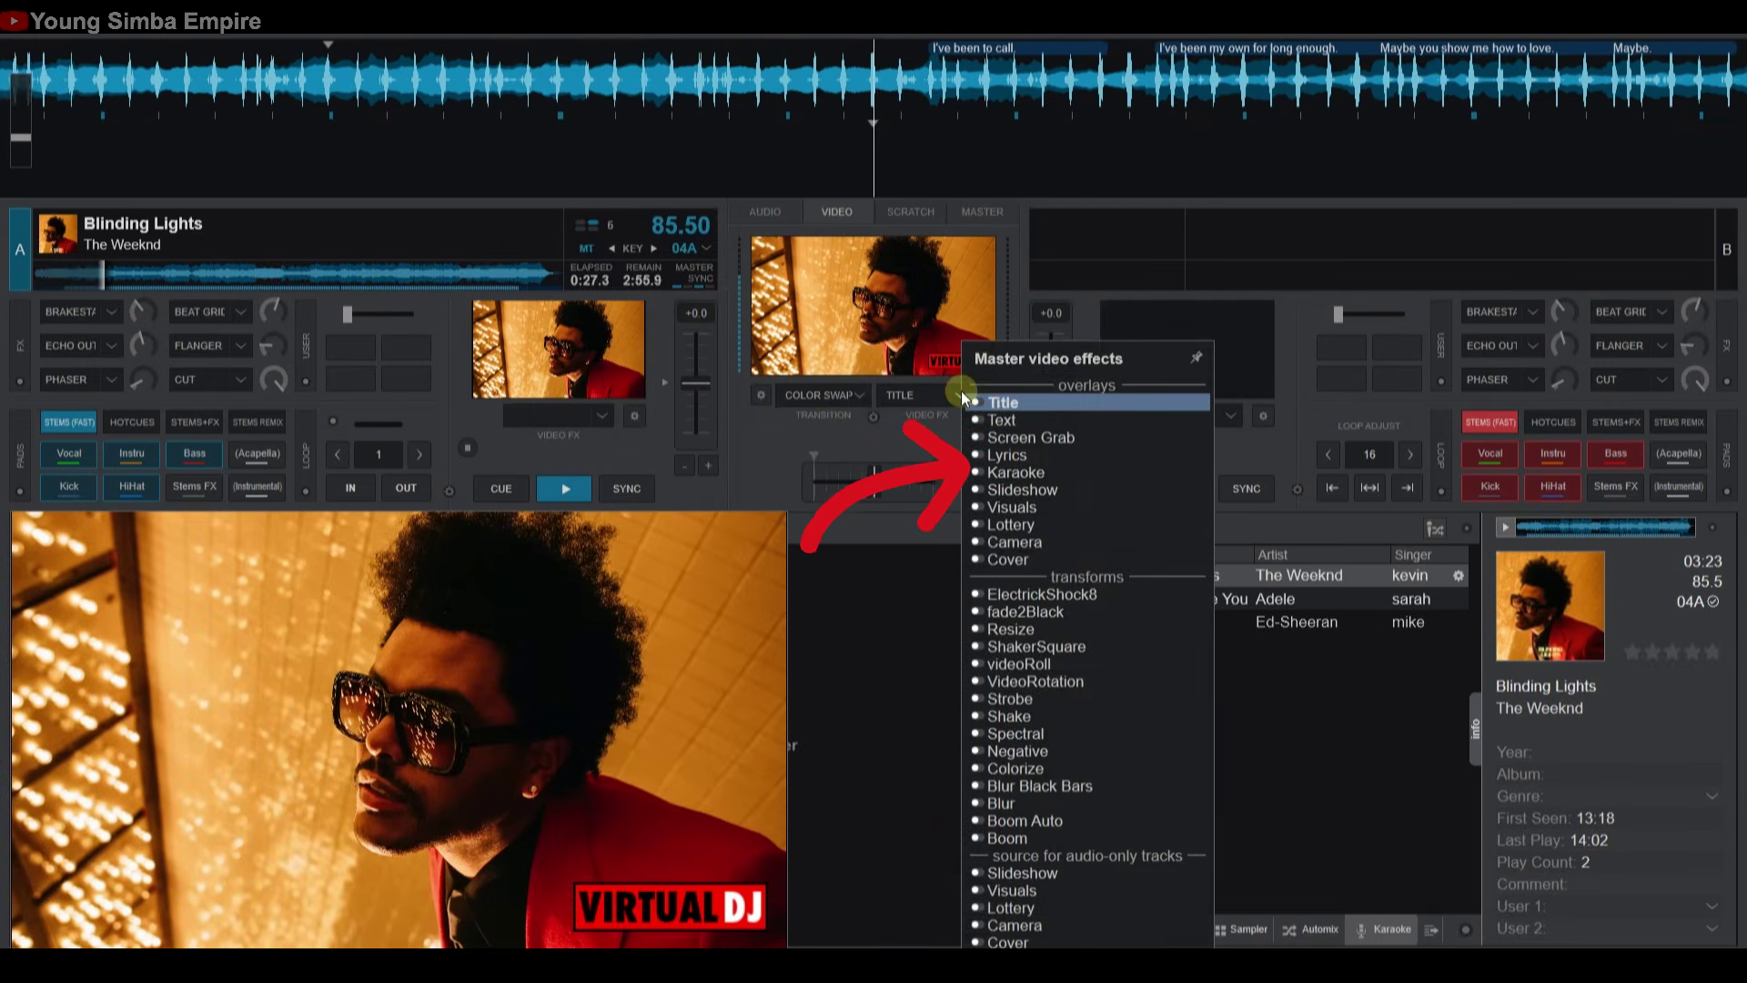
left_click(1009, 473)
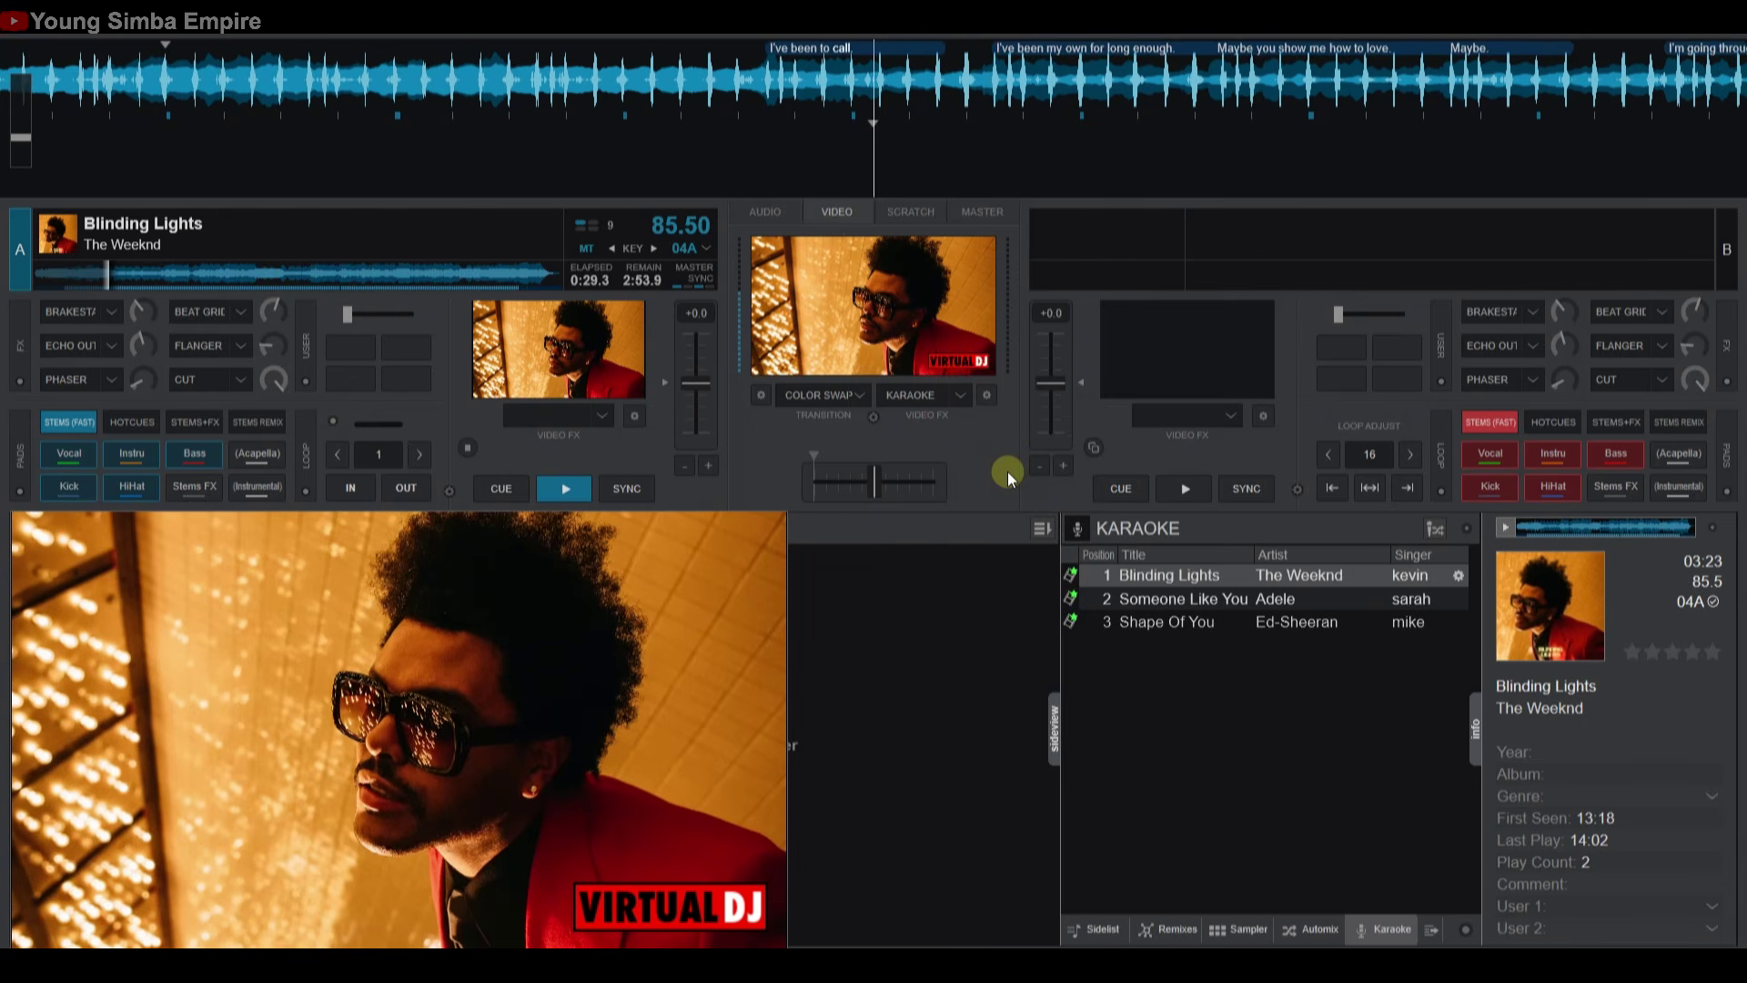
left_click(906, 395)
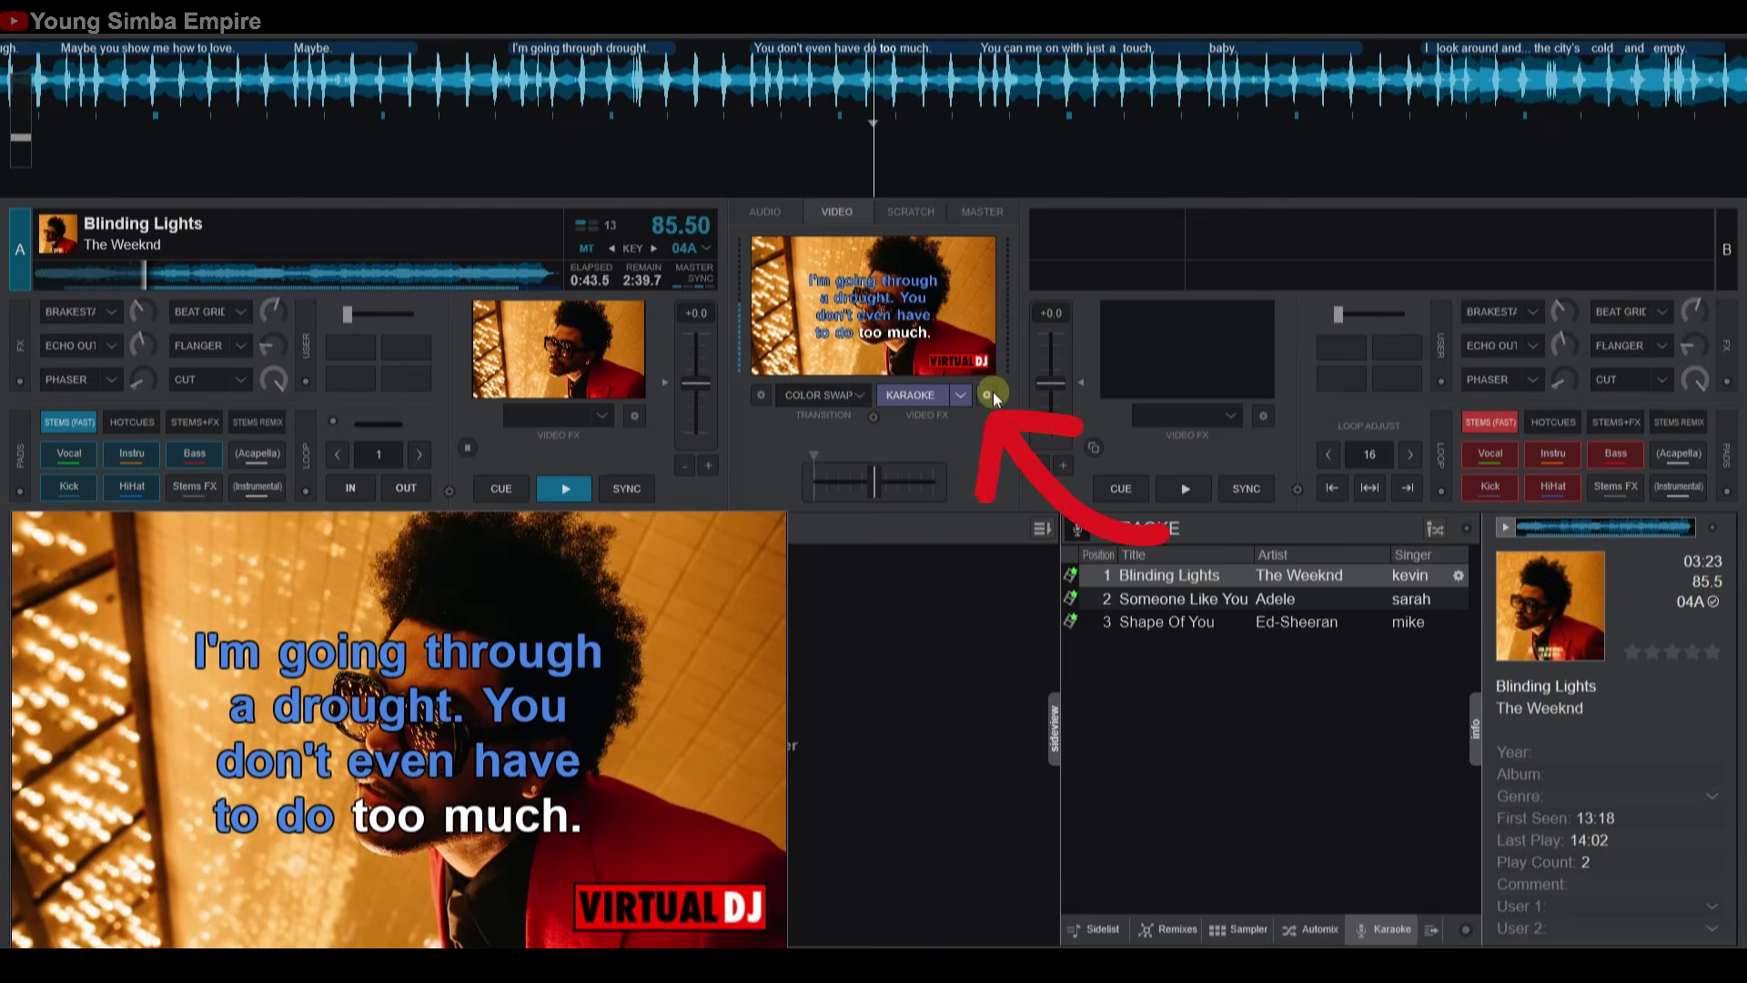
- Open the Karaoke effect's presets editor and choose the Elapse preset
left_click(991, 394)
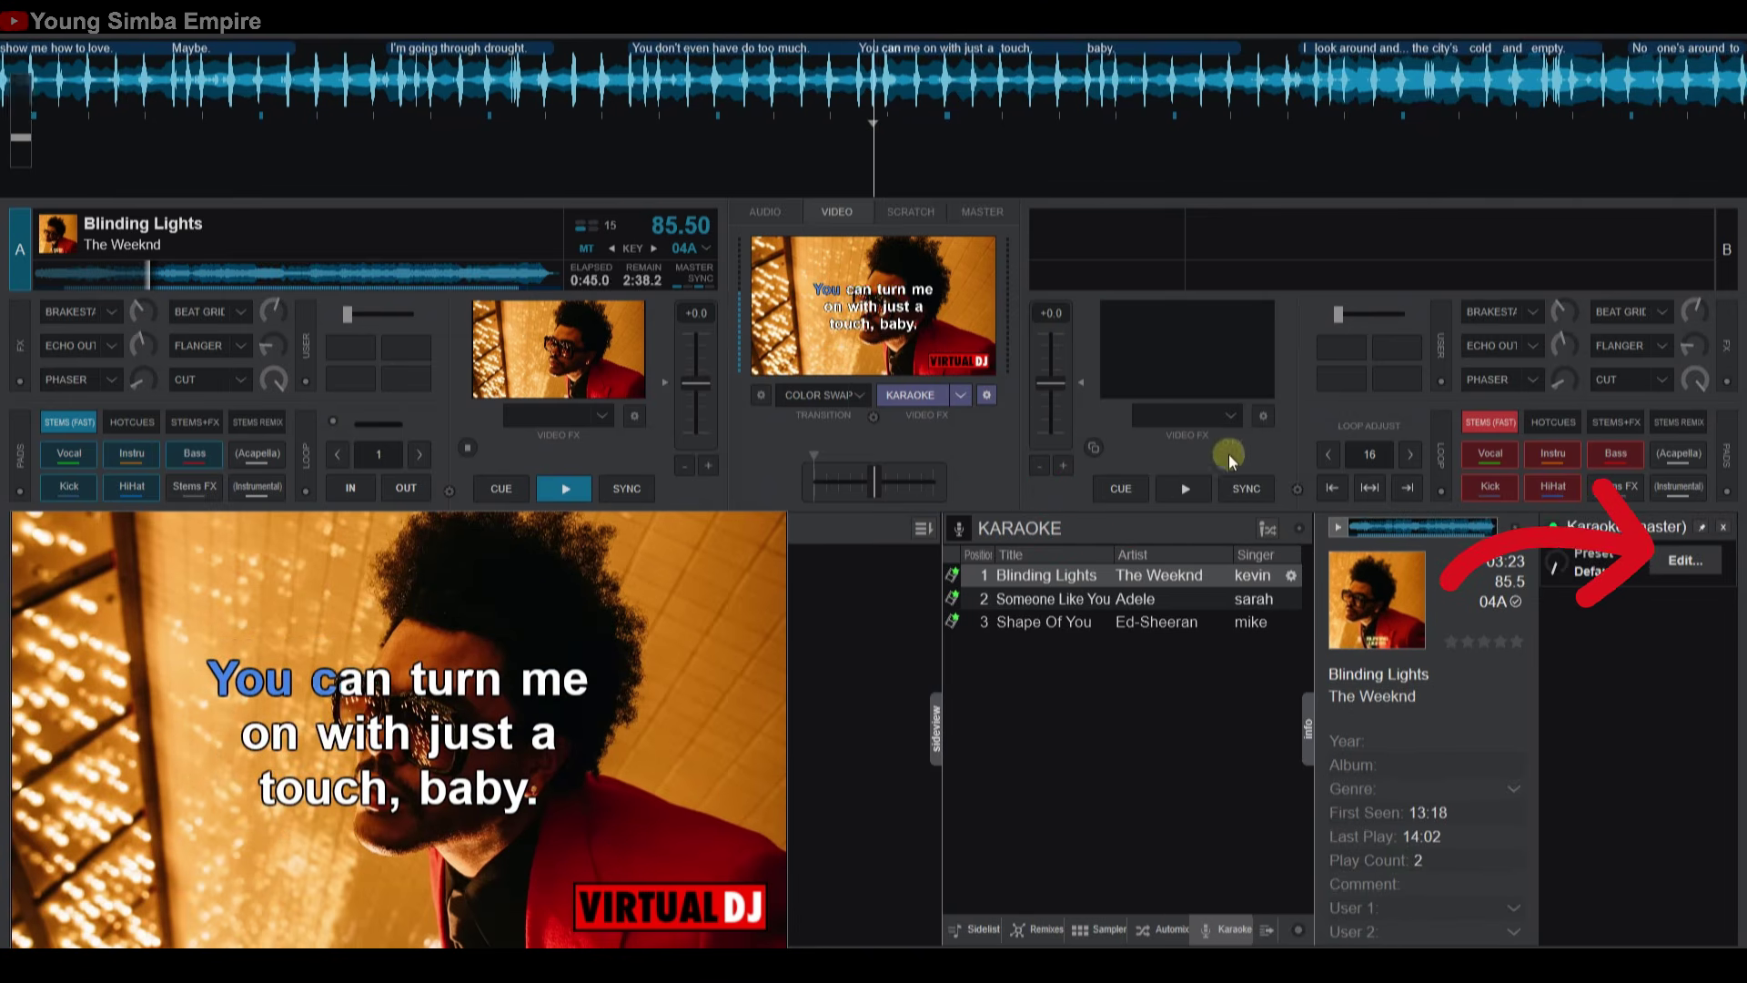
left_click(1685, 560)
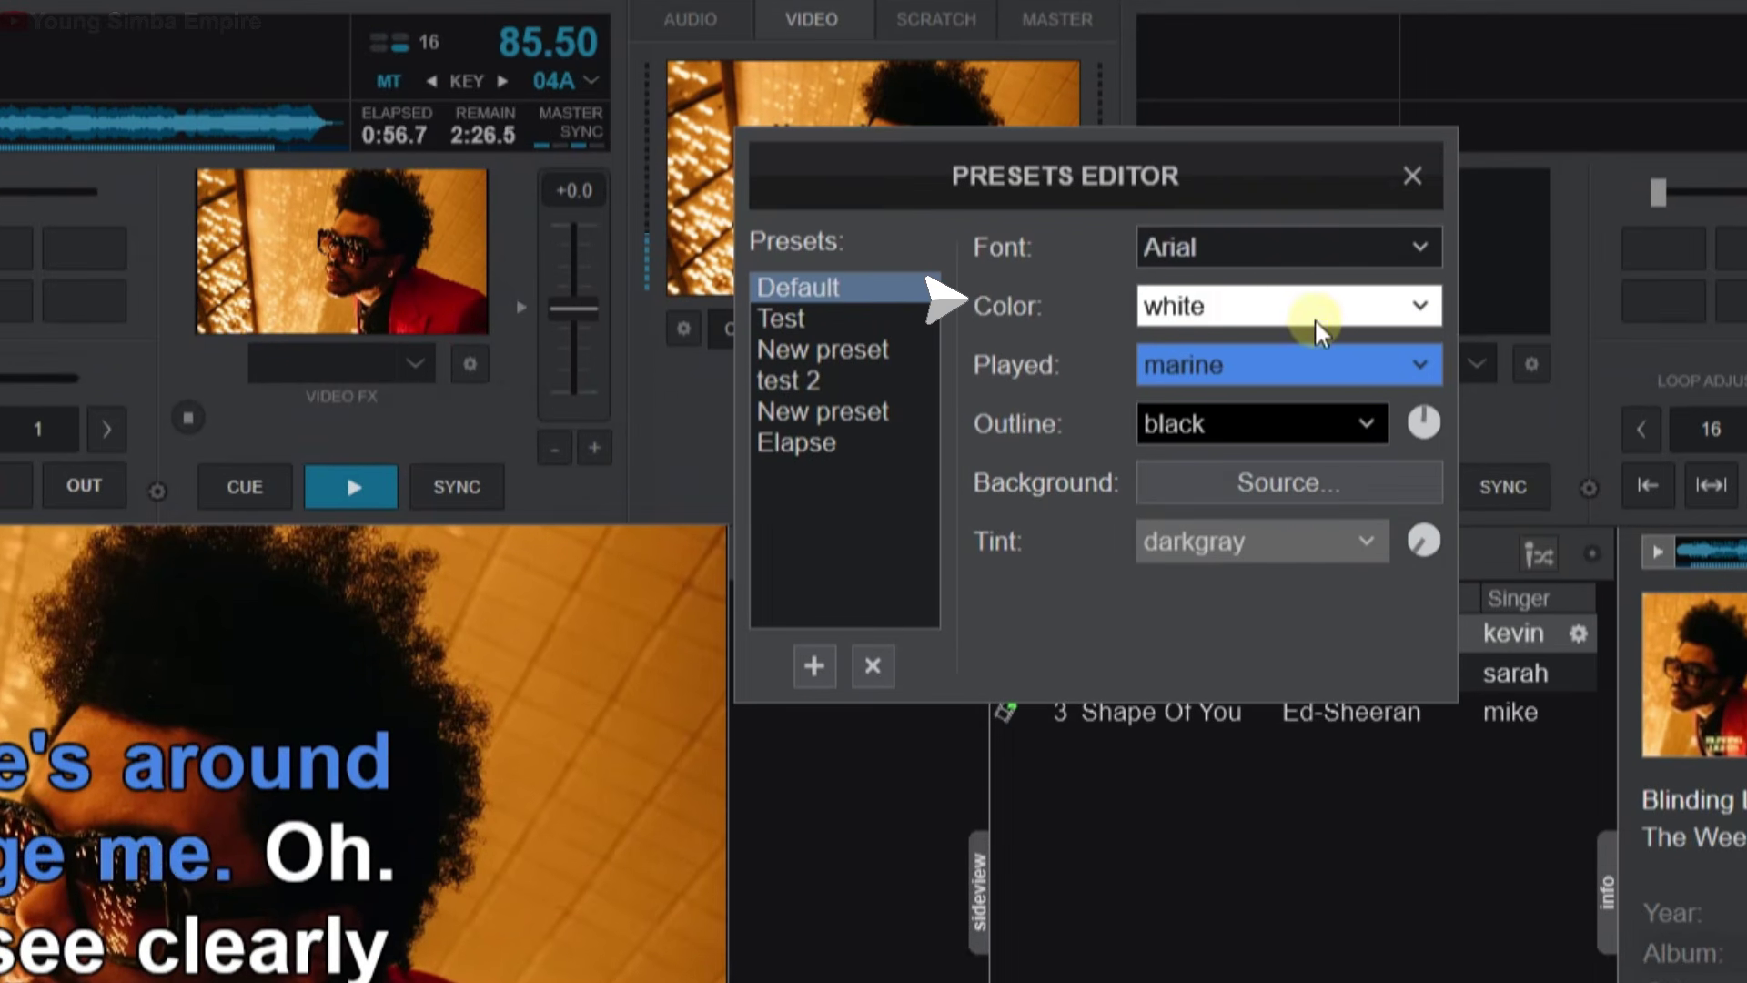
left_click(855, 463)
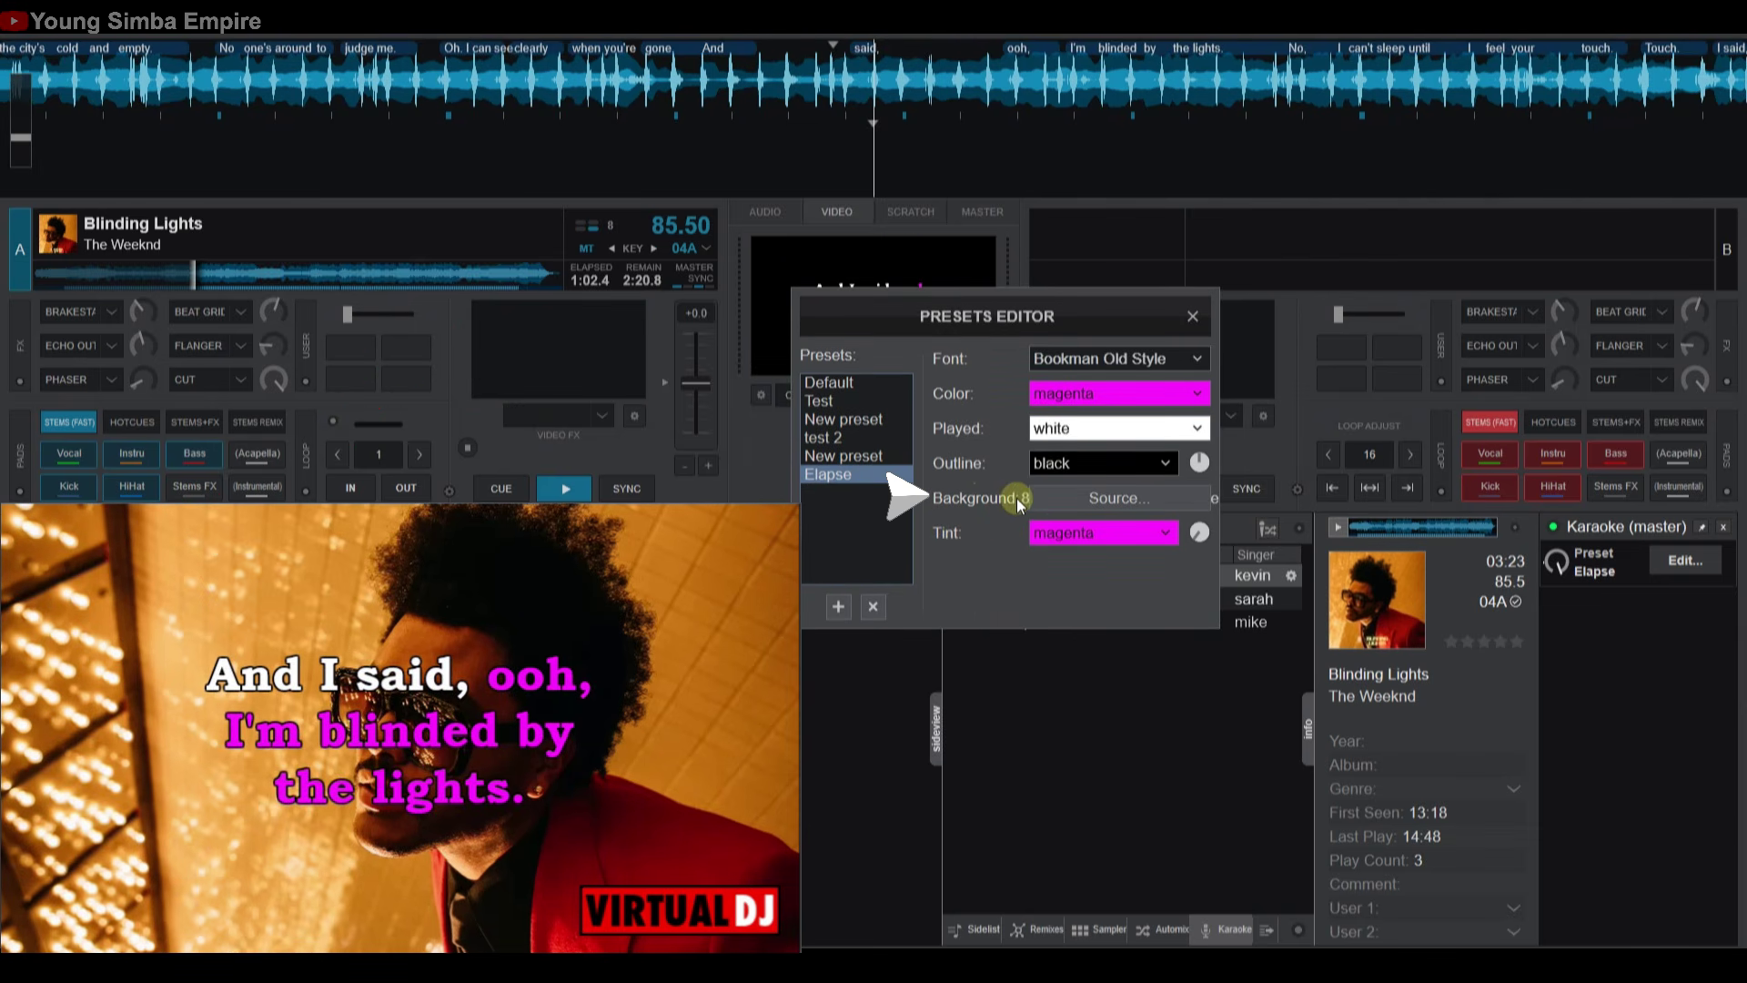
- Set the Elapse preset's background to the neon-framed microphone image from the Karaoke BG folder in Pictures
left_click(1067, 499)
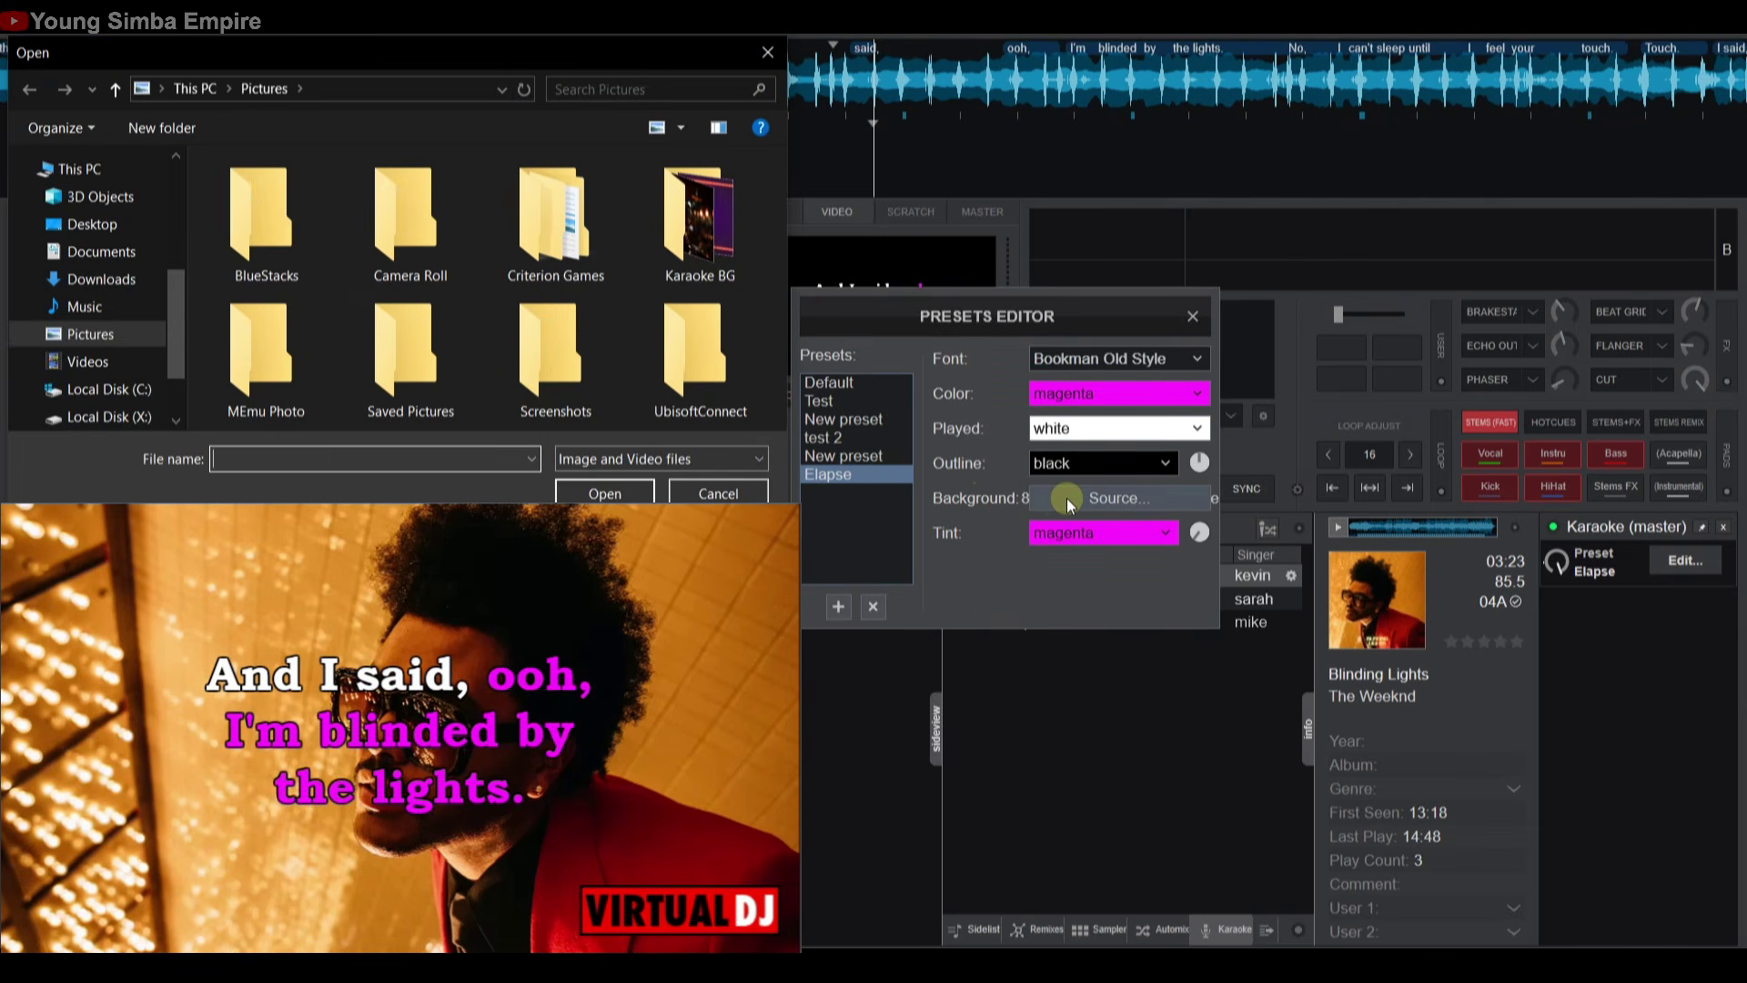
double_click(728, 252)
left_click(314, 273)
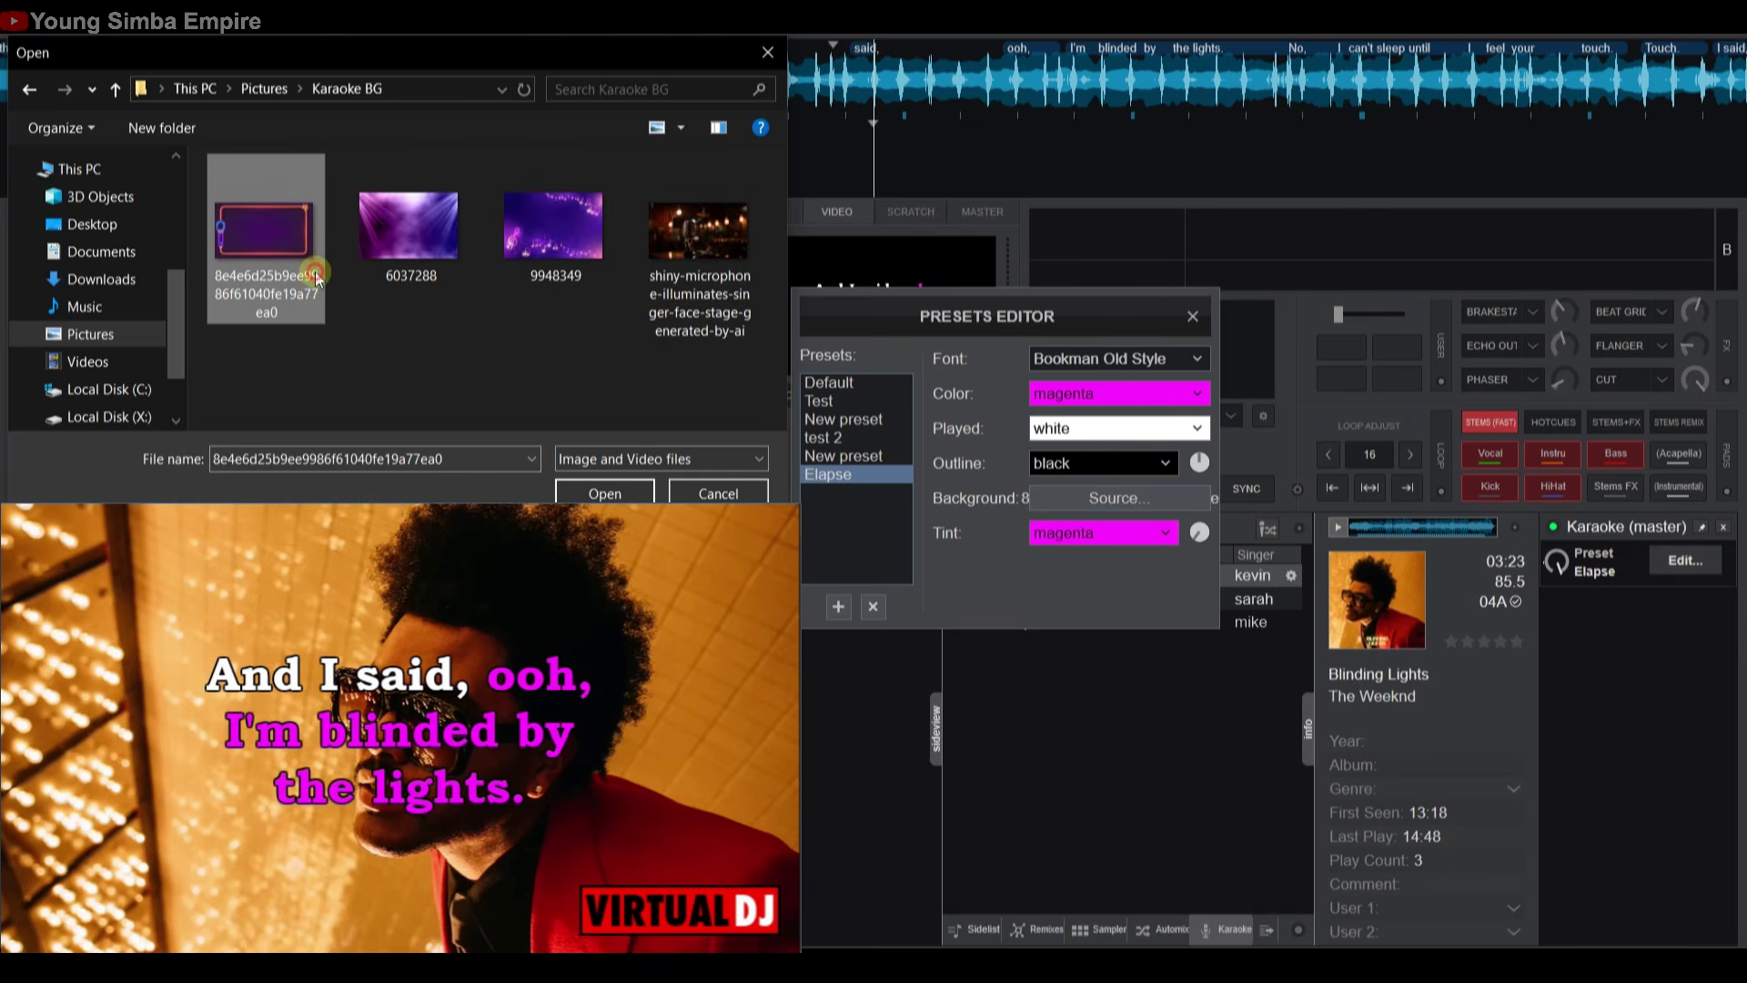
left_click(605, 494)
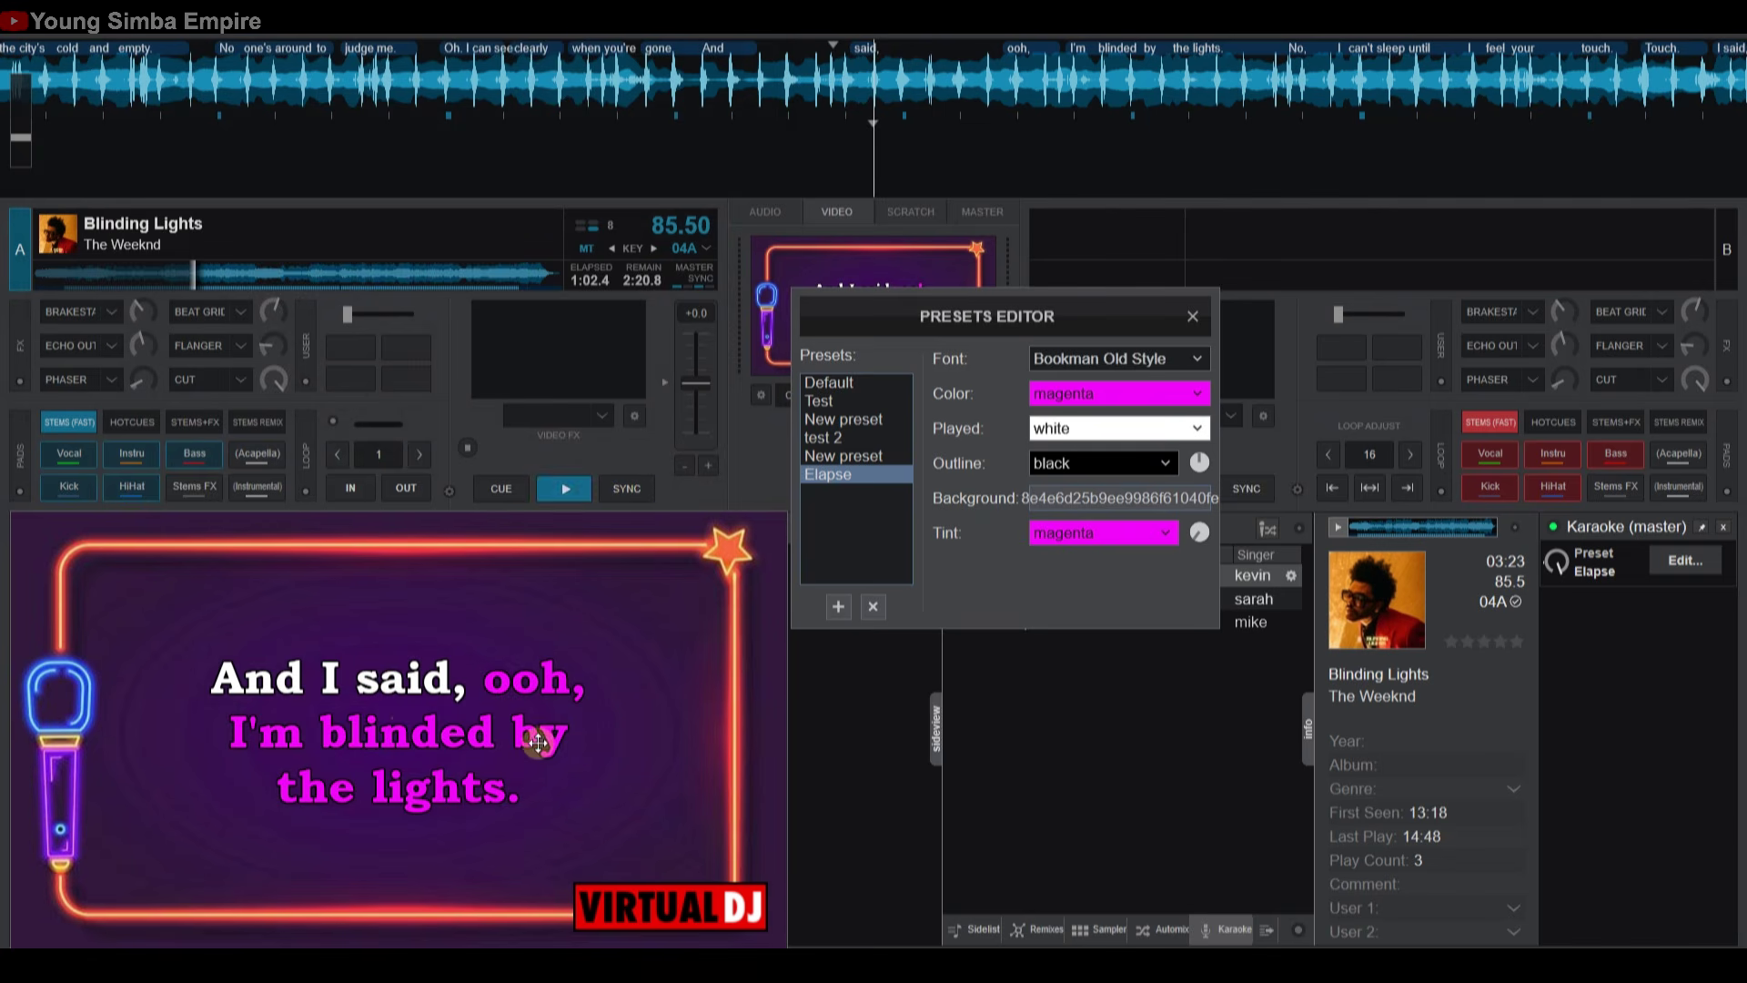
- Try image 6037288 as the preset's background and replace it with the shiny-microphone stage image from Karaoke BG
left_click(1062, 490)
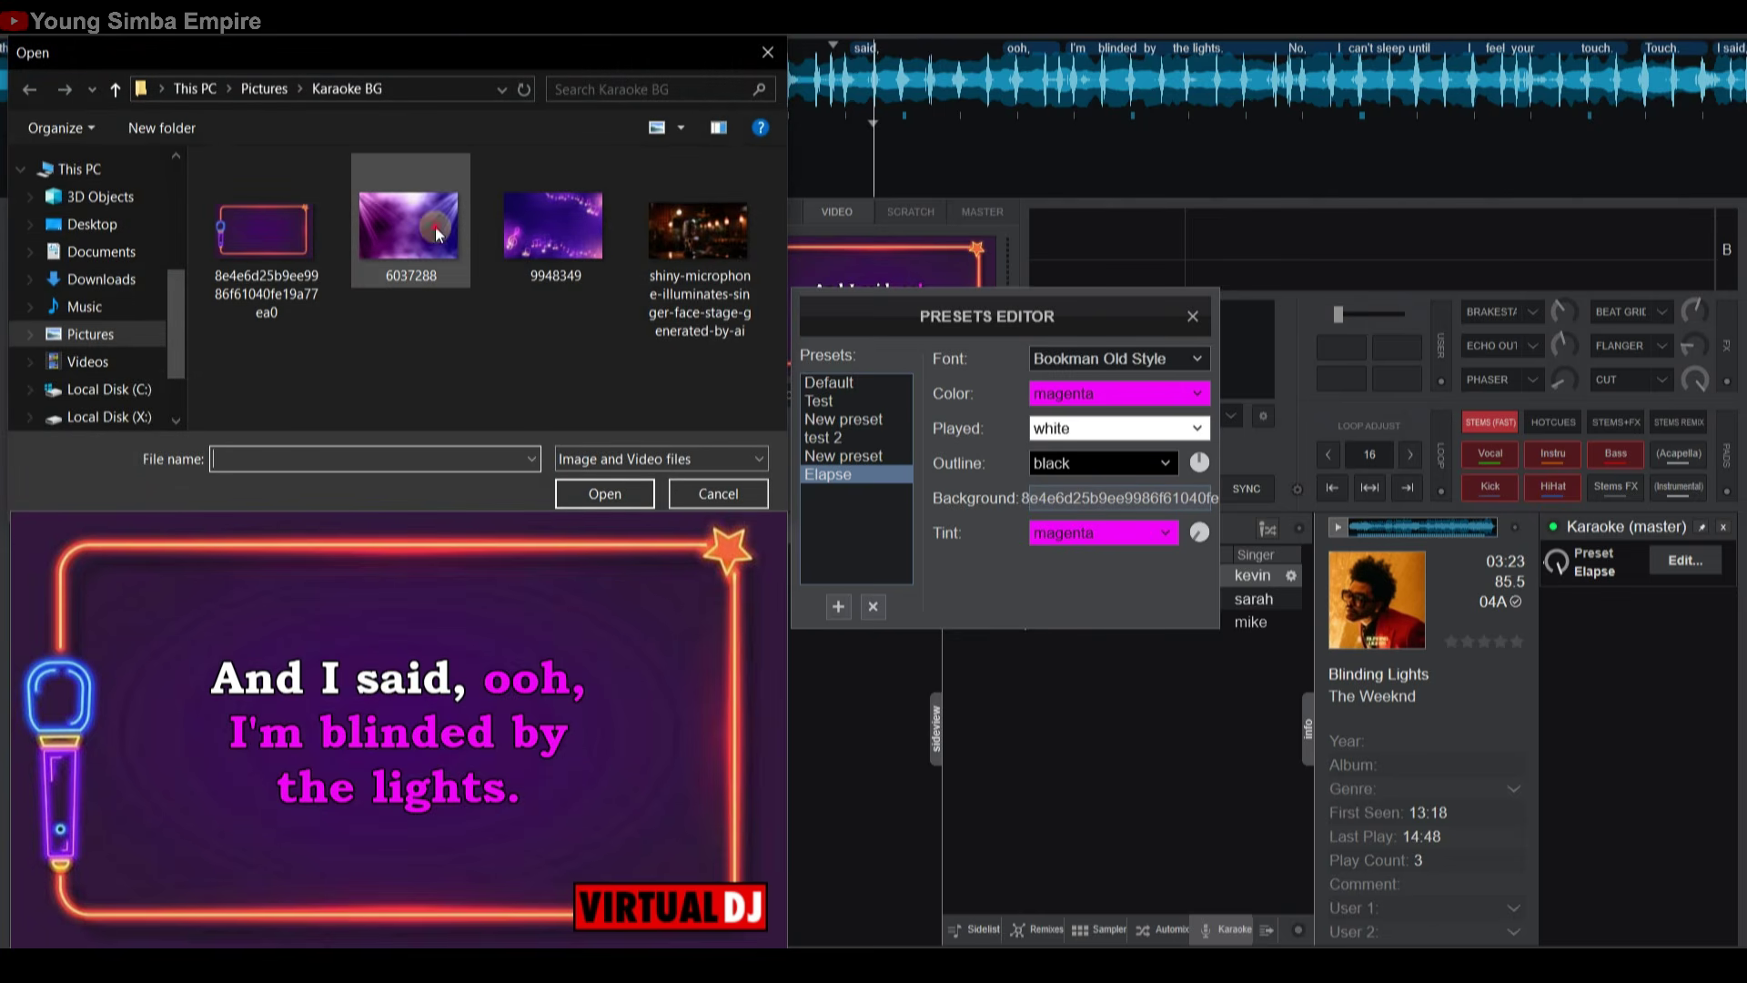
left_click(438, 233)
left_click(607, 503)
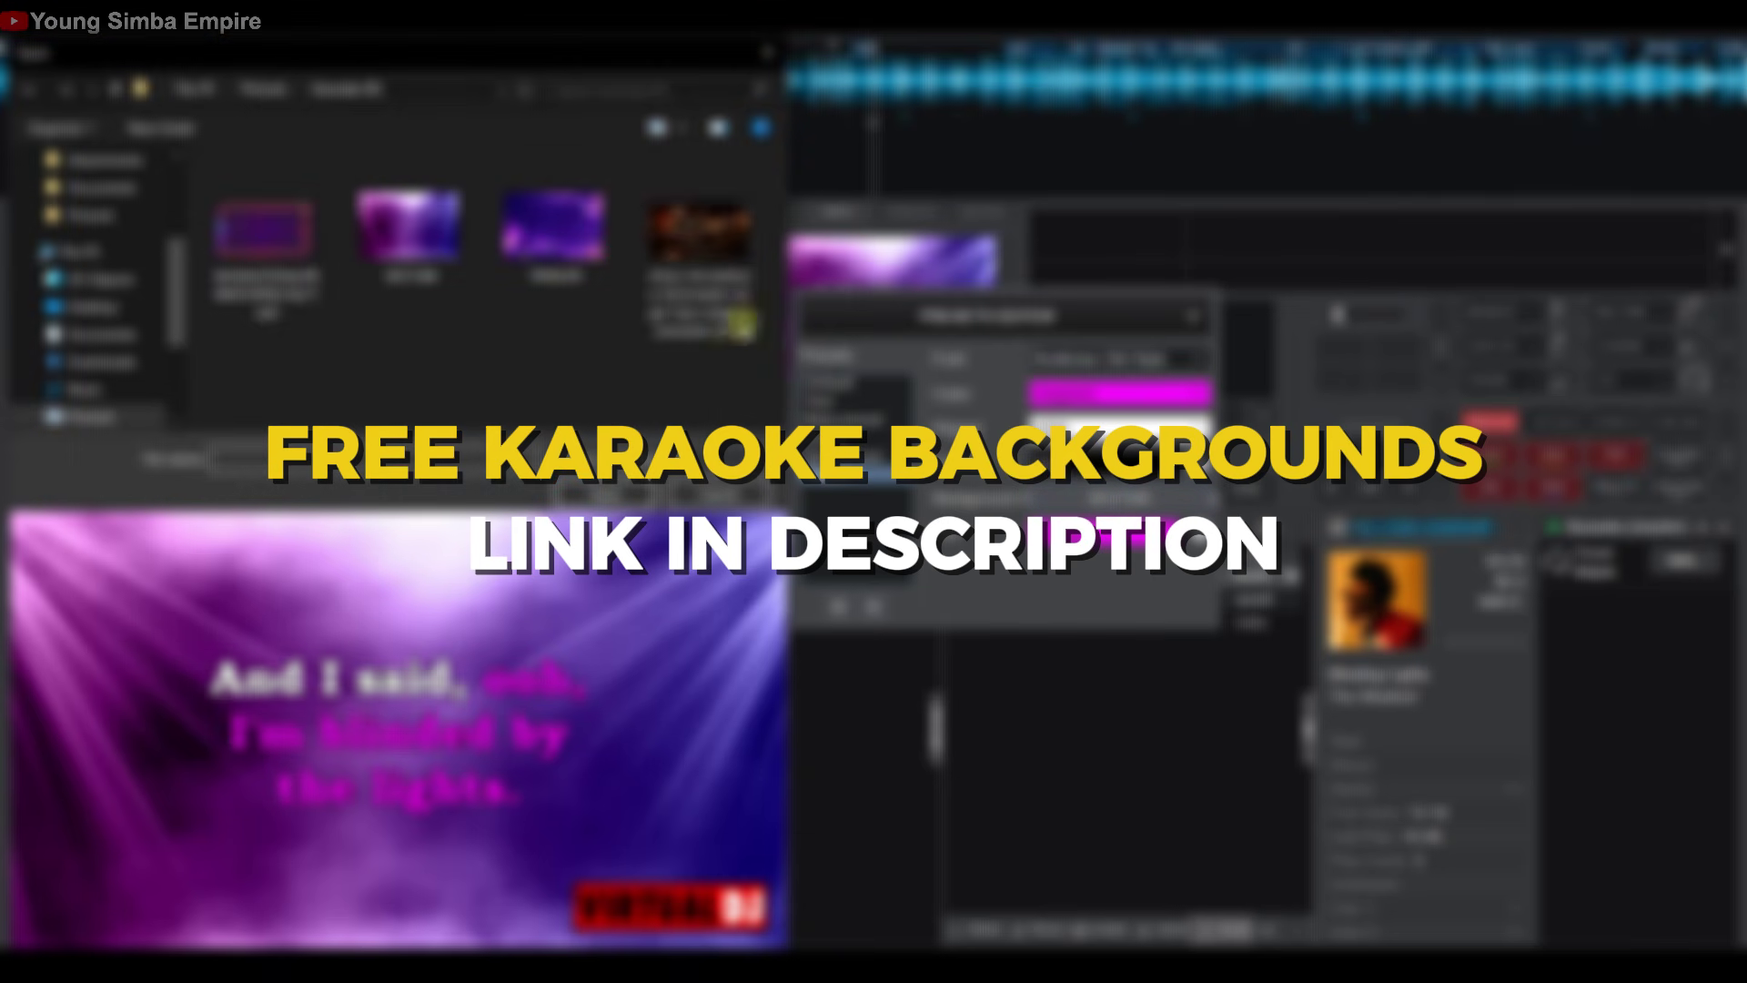
left_click(741, 325)
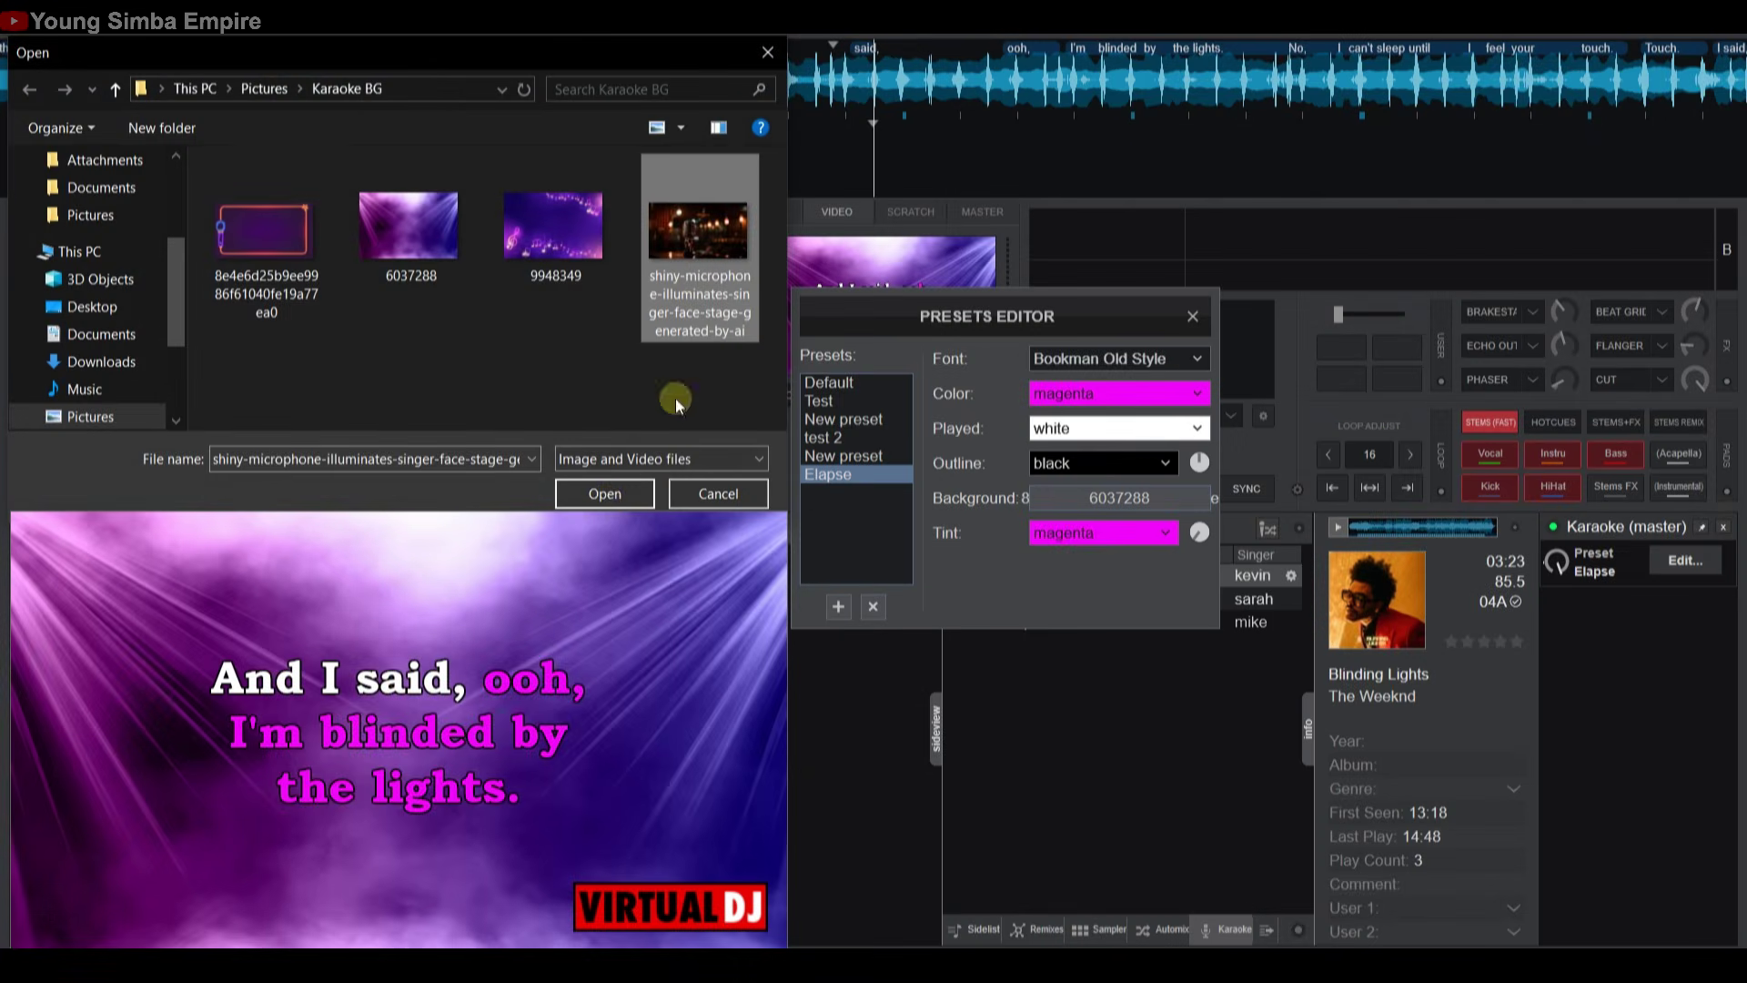
left_click(605, 494)
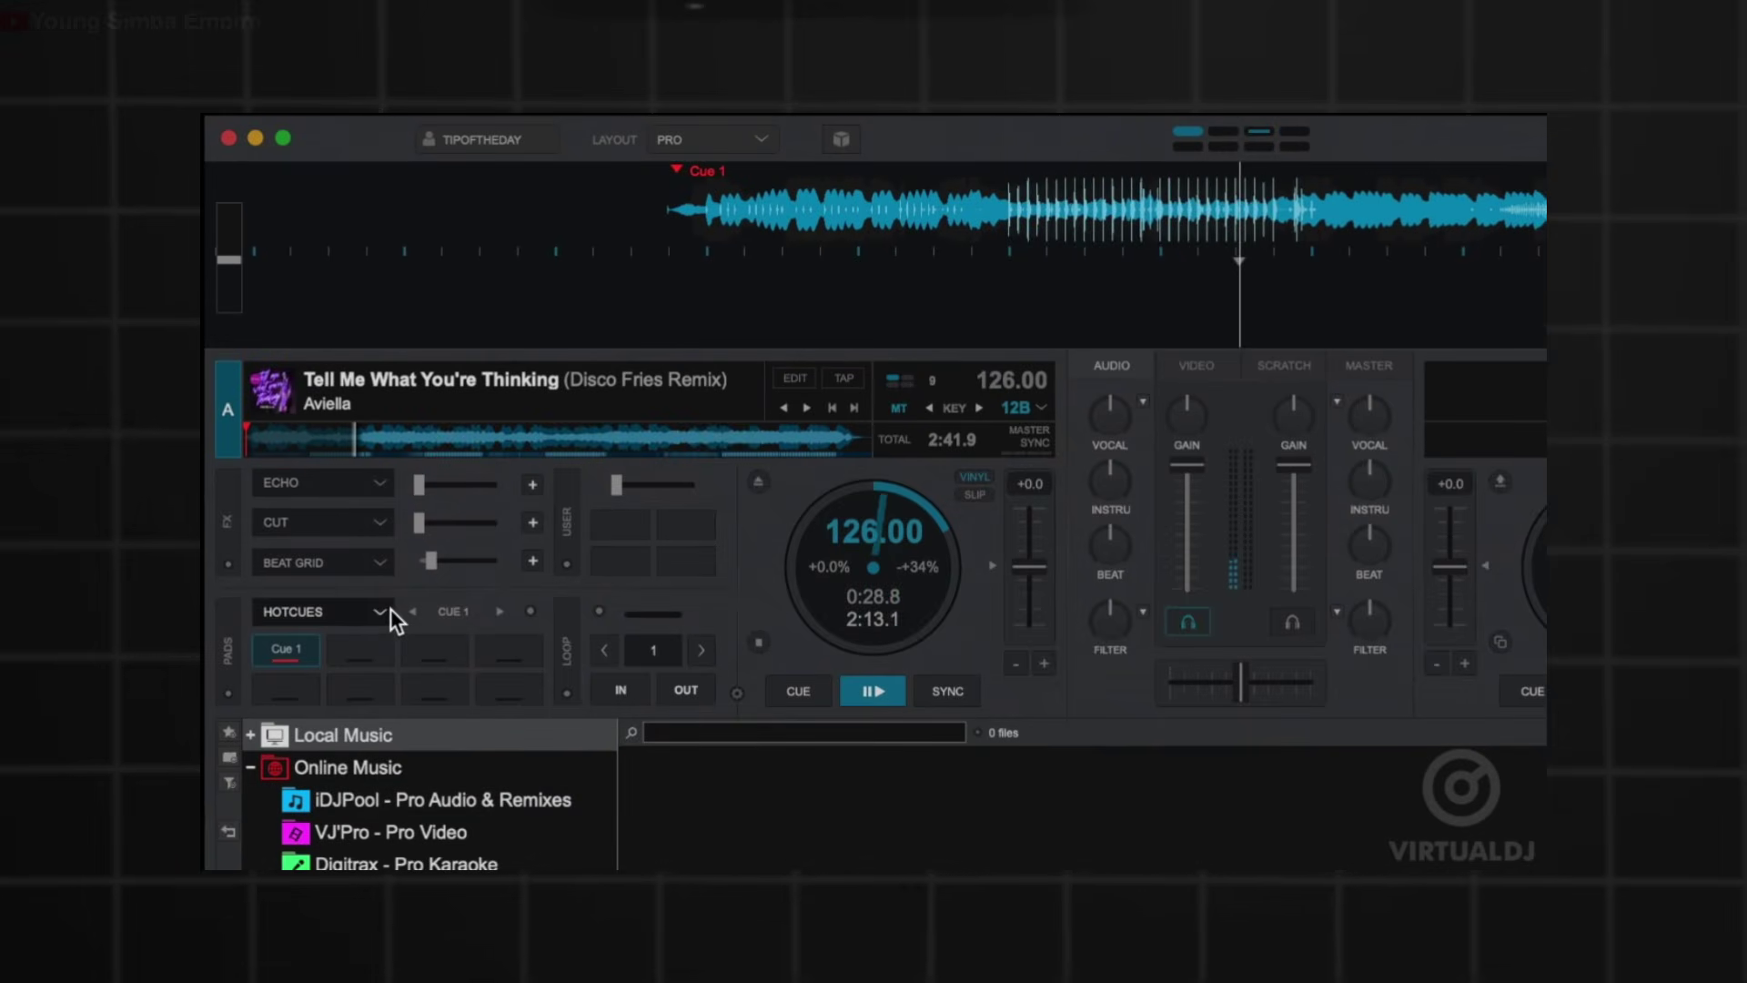
- Switch deck A's performance pads from hotcues to stems and trigger Stems FX
left_click(378, 611)
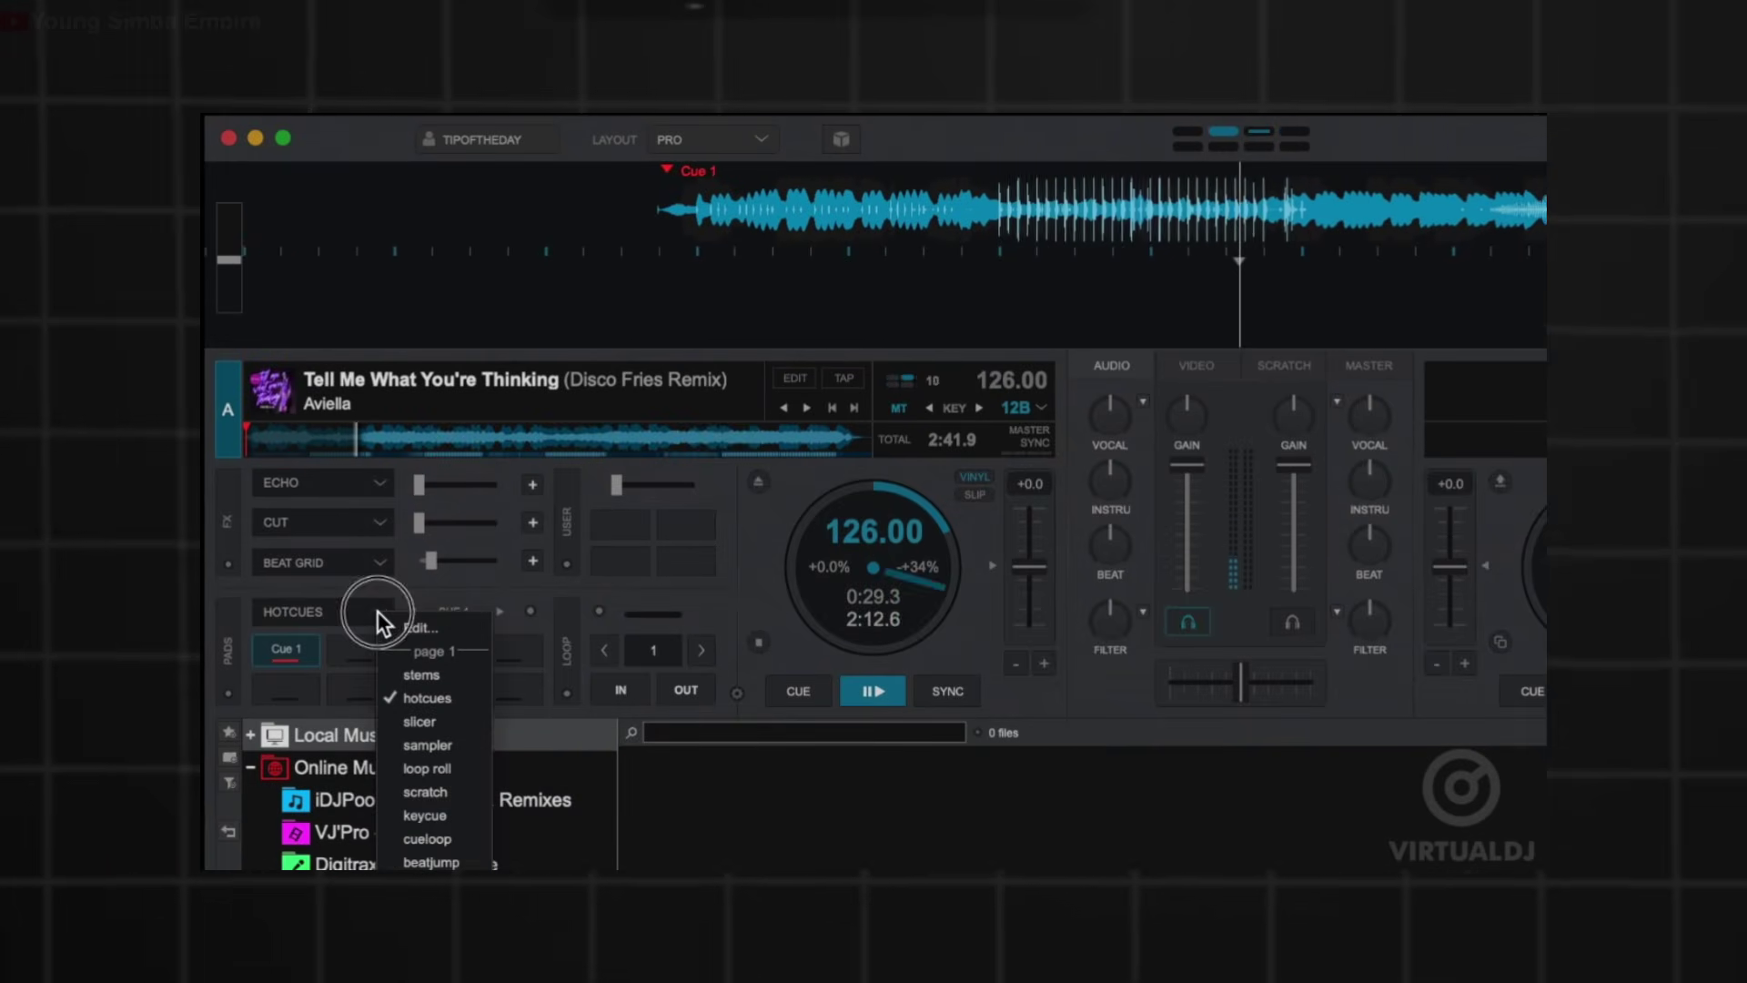
left_click(396, 674)
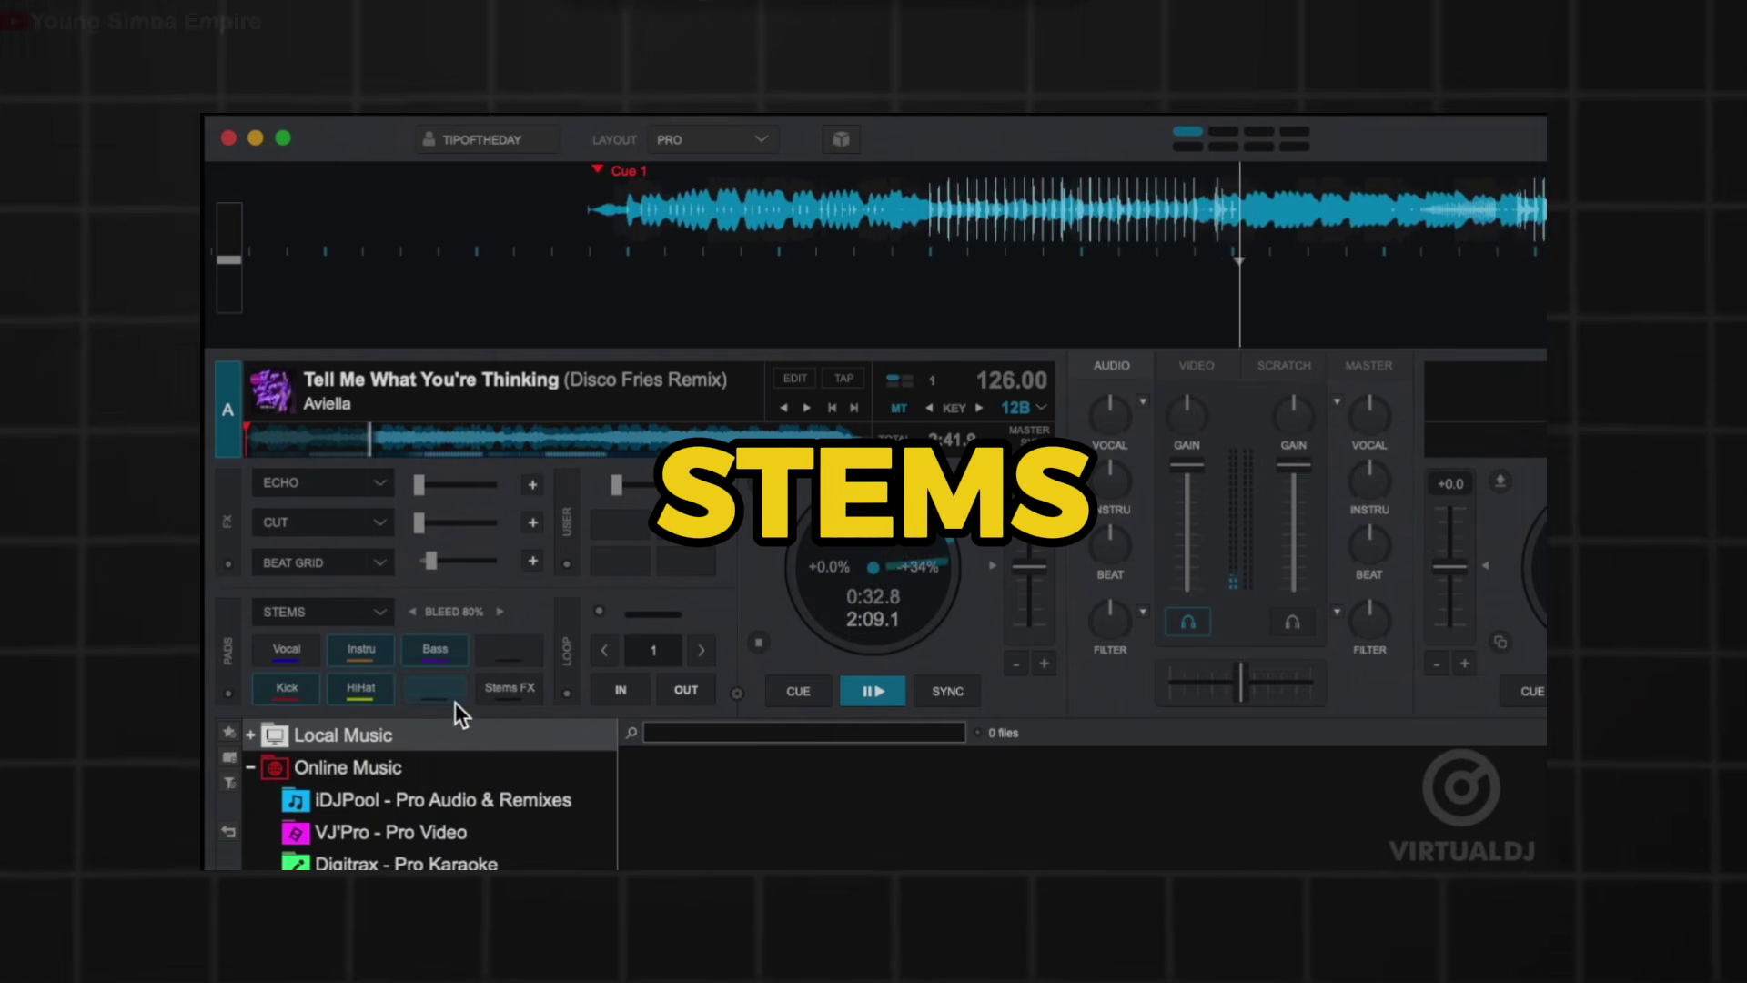
left_click(522, 693)
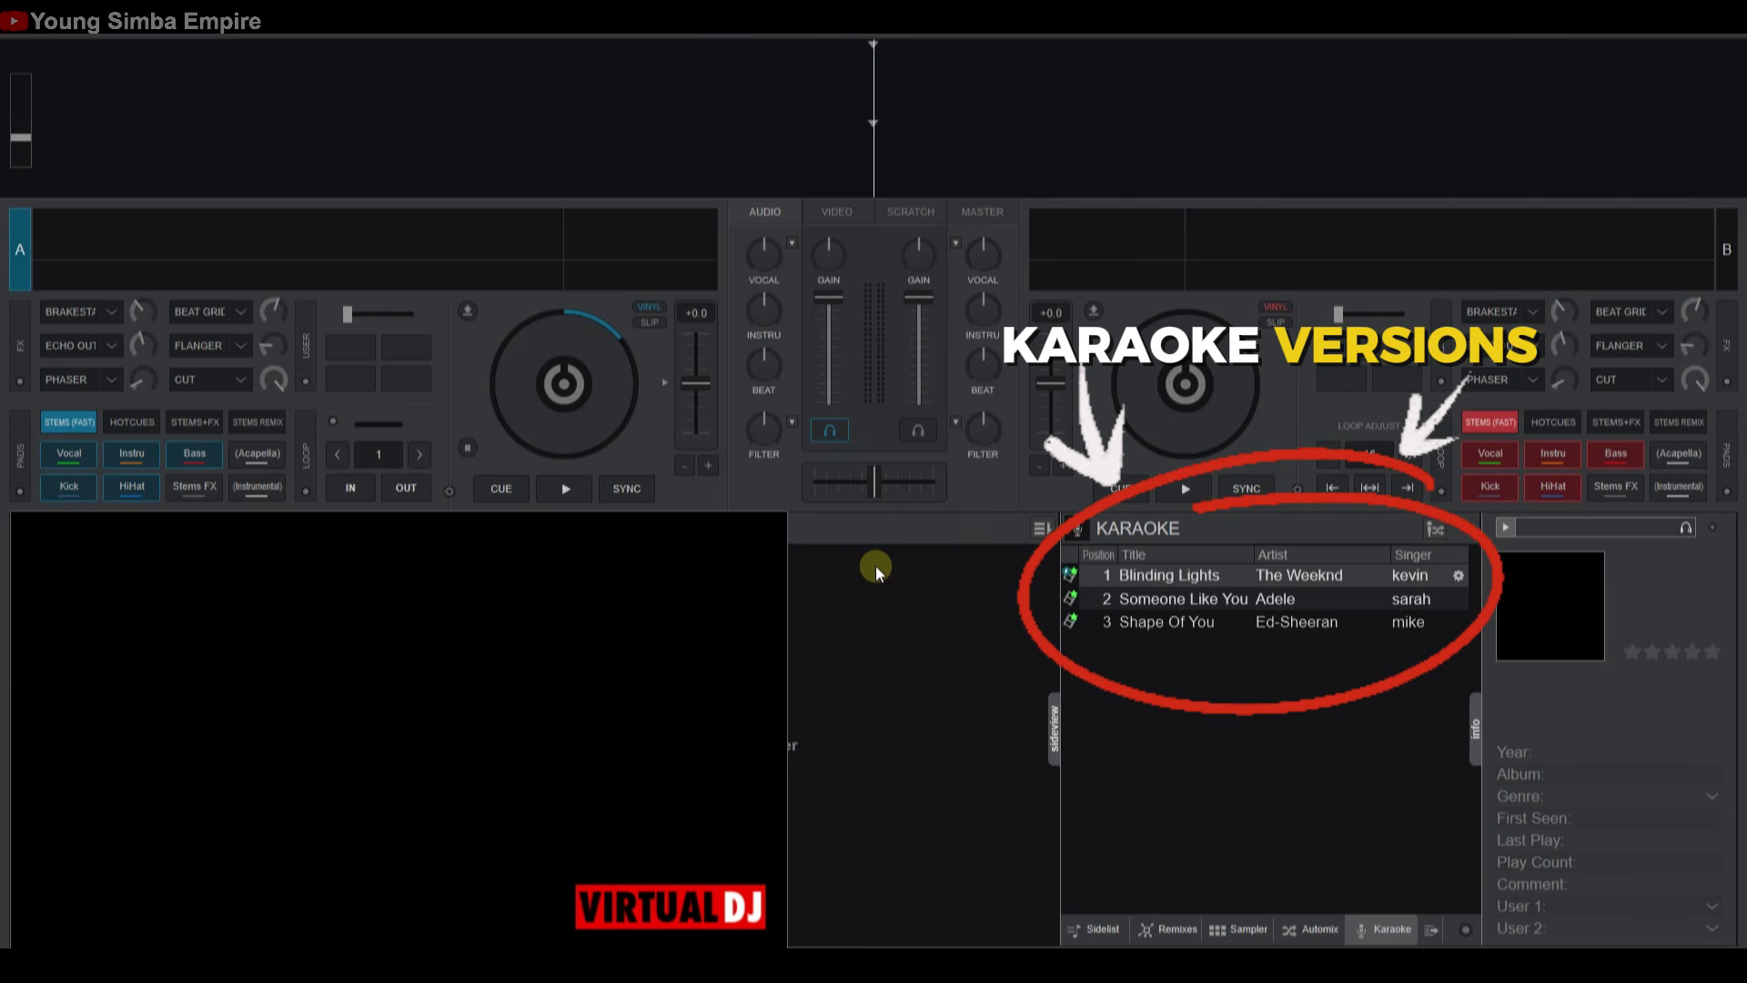
- Load Blinding Lights from the karaoke queue onto deck A and try its stem pads
left_click_drag(1074, 575, 577, 363)
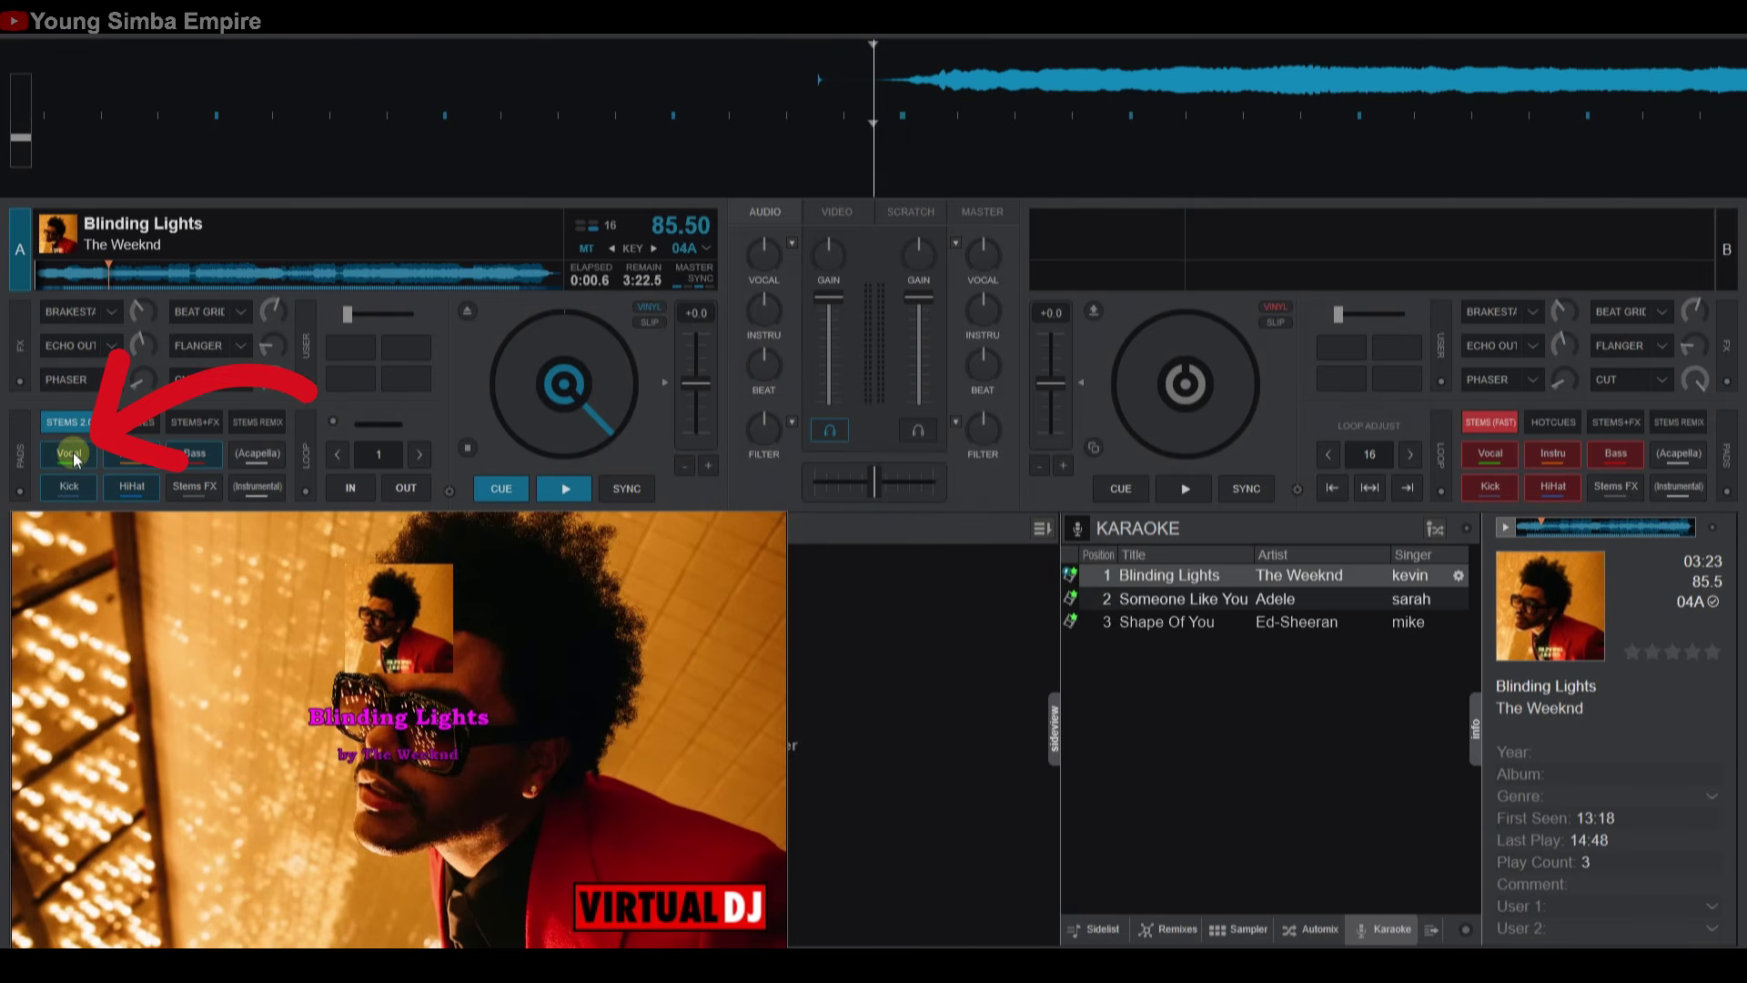
left_click(132, 421)
left_click(131, 454)
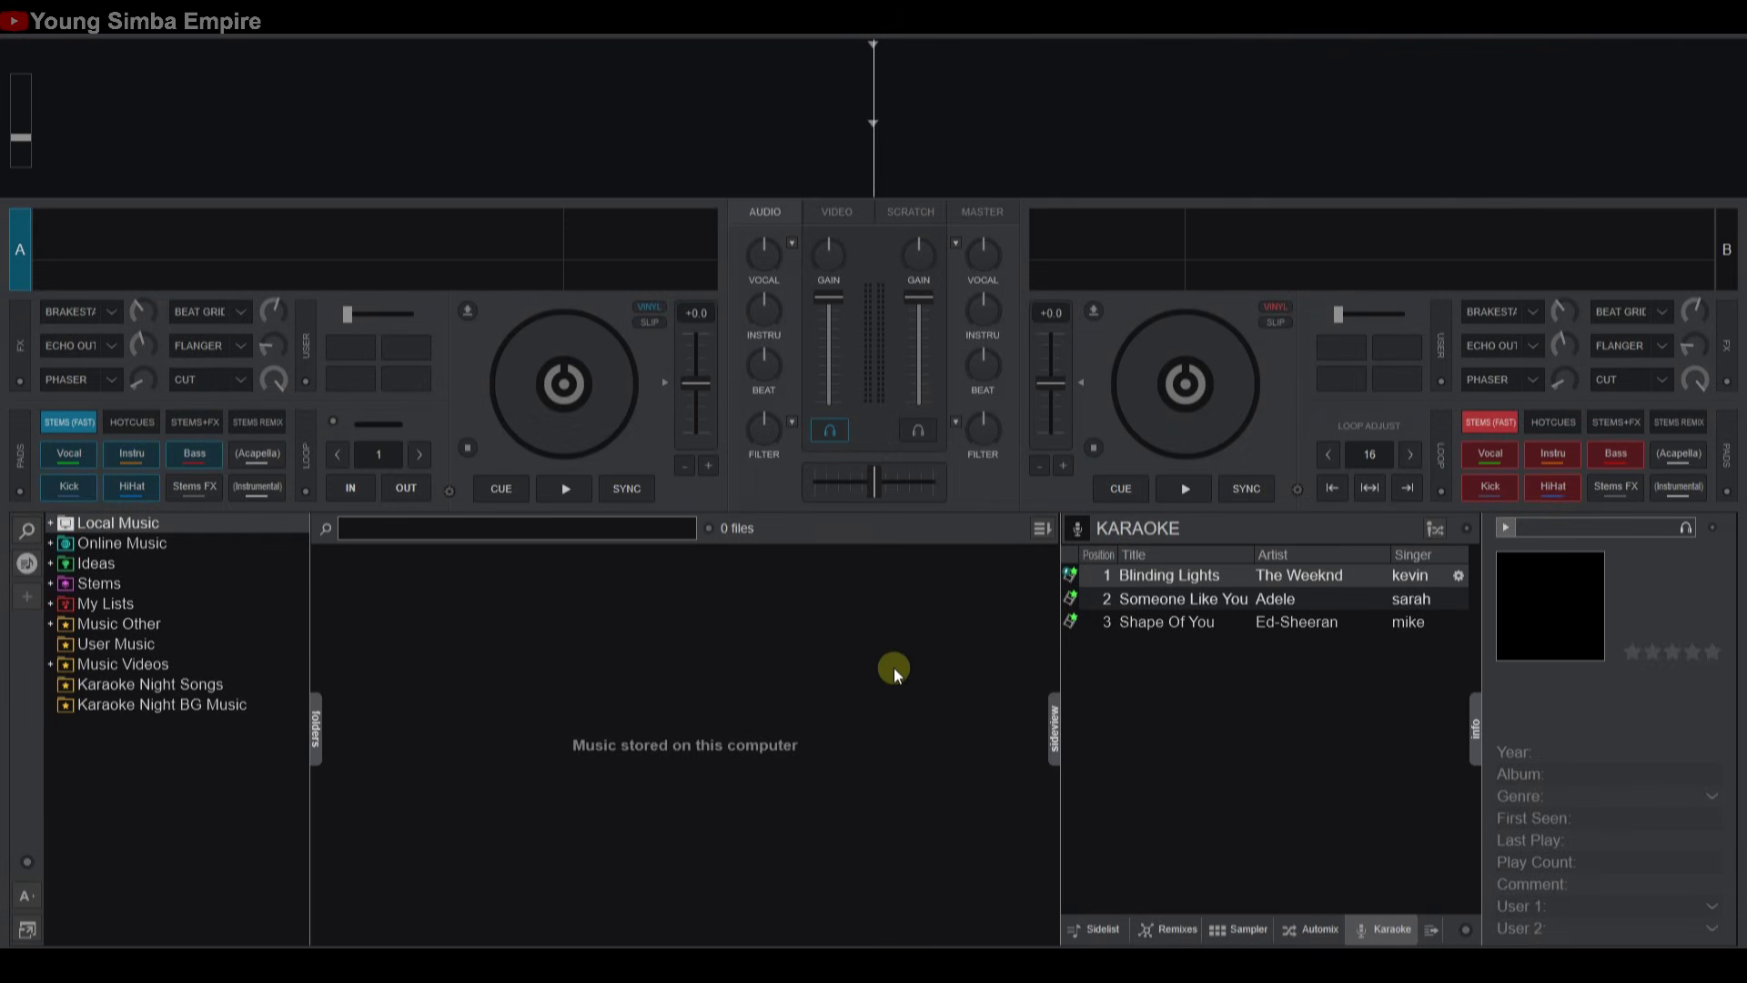
- Review the songs in the karaoke queue and the background tracks in the Sidelist
left_click(1148, 572)
left_click(1103, 929)
left_click(1178, 575)
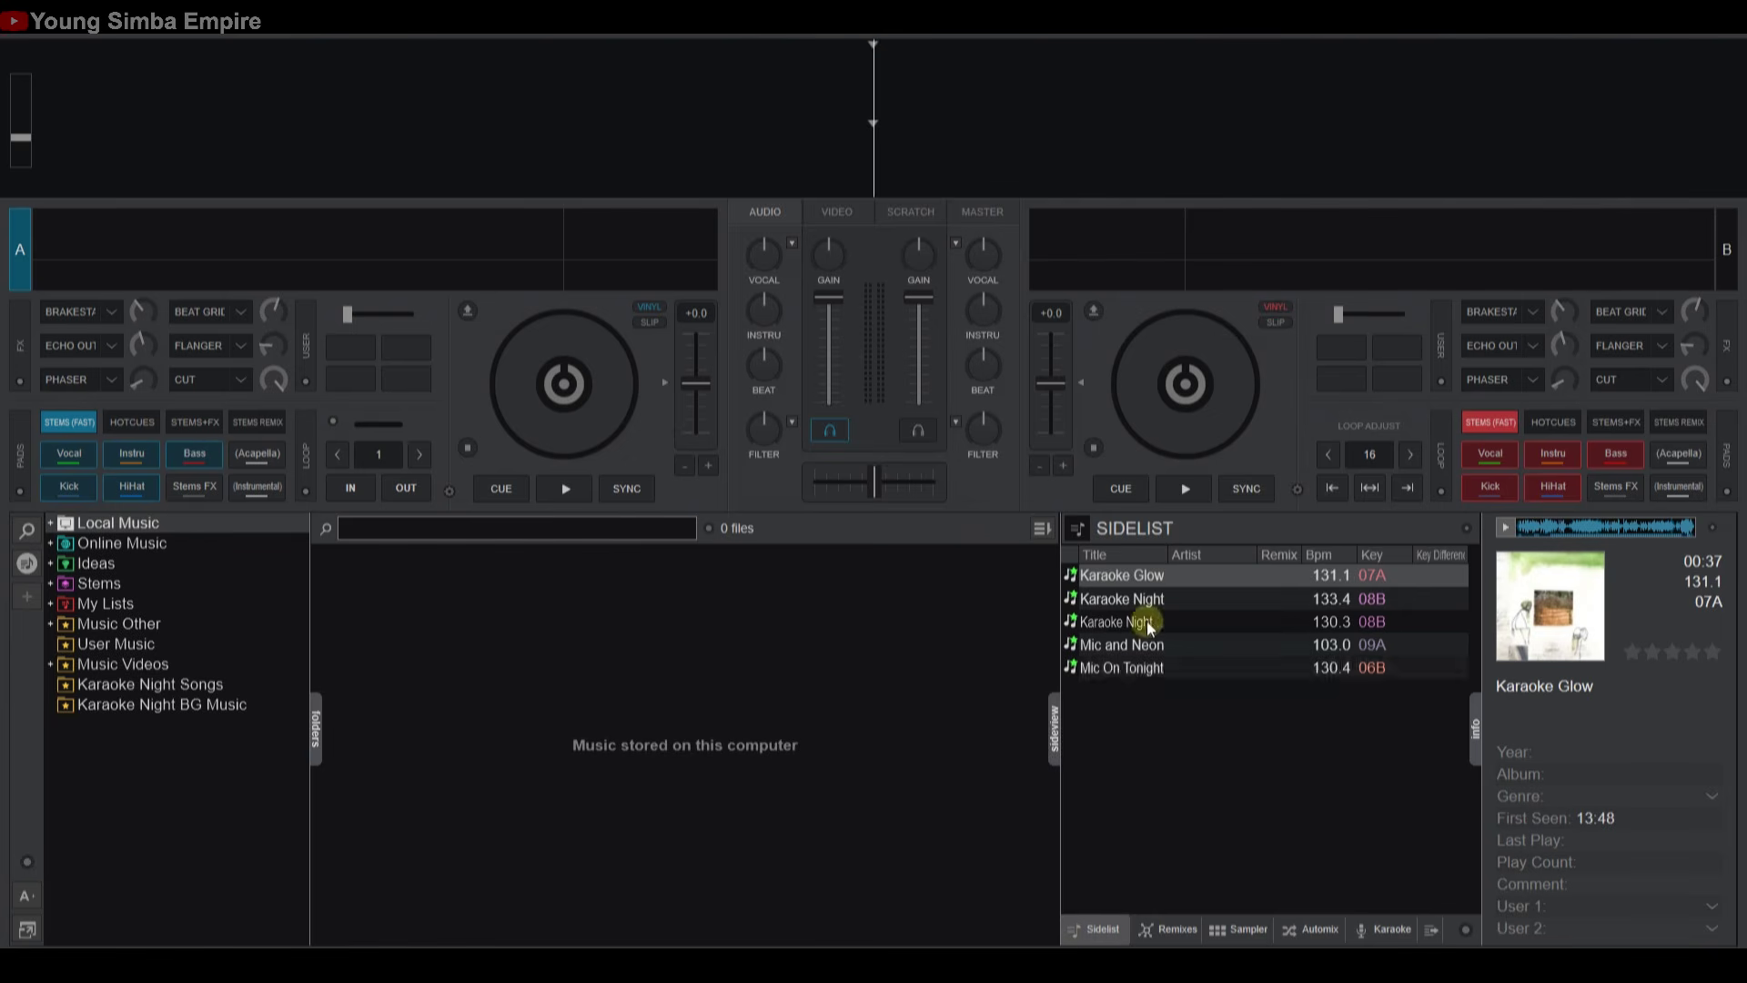
left_click(1378, 933)
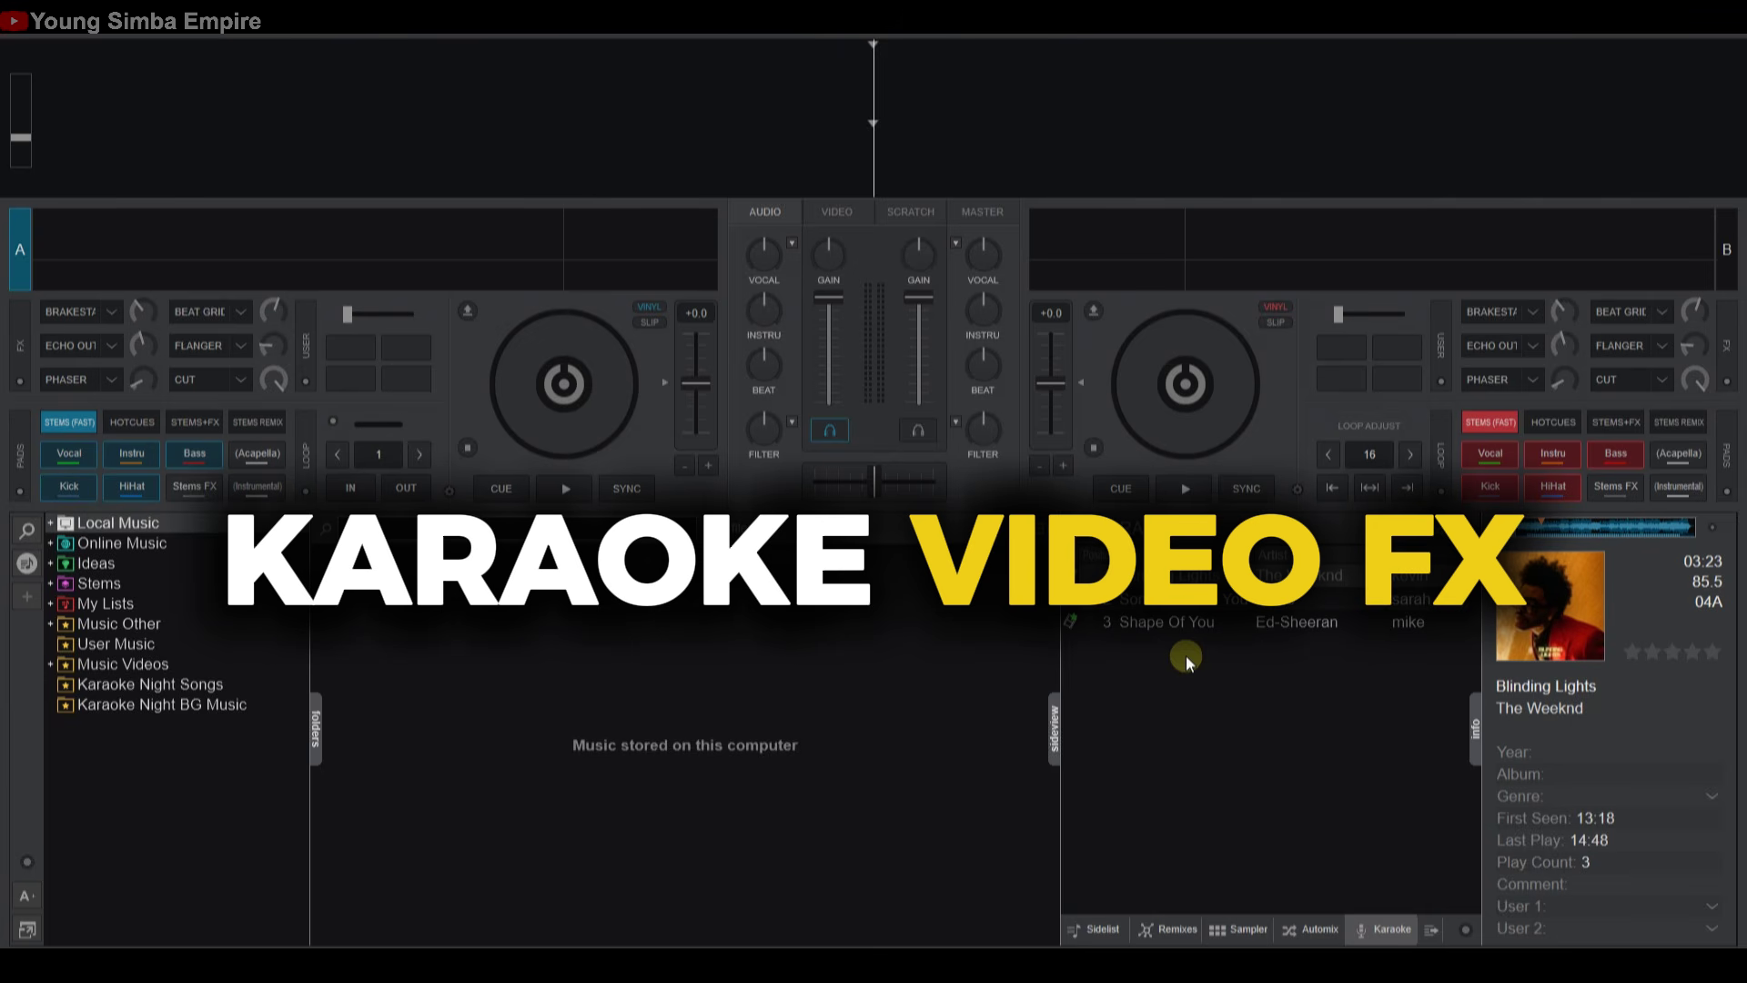
- Turn on the Karaoke master video effect and activate karaoke mode for the queue
left_click(834, 212)
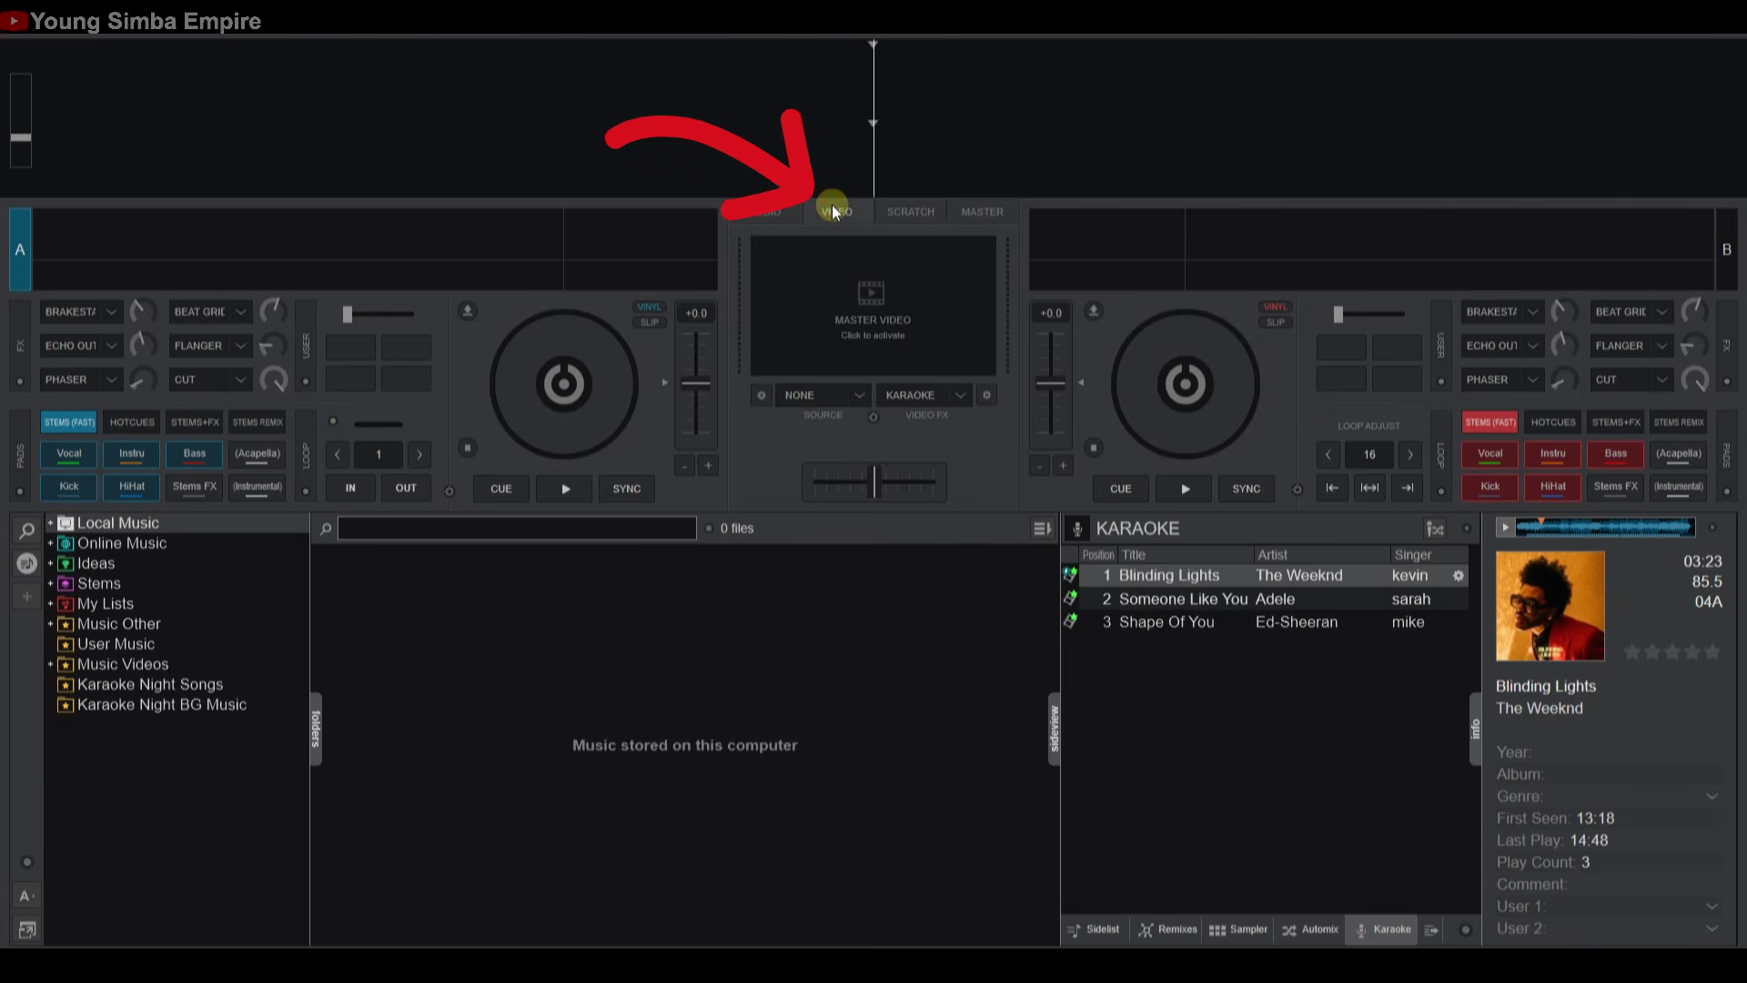
left_click(902, 391)
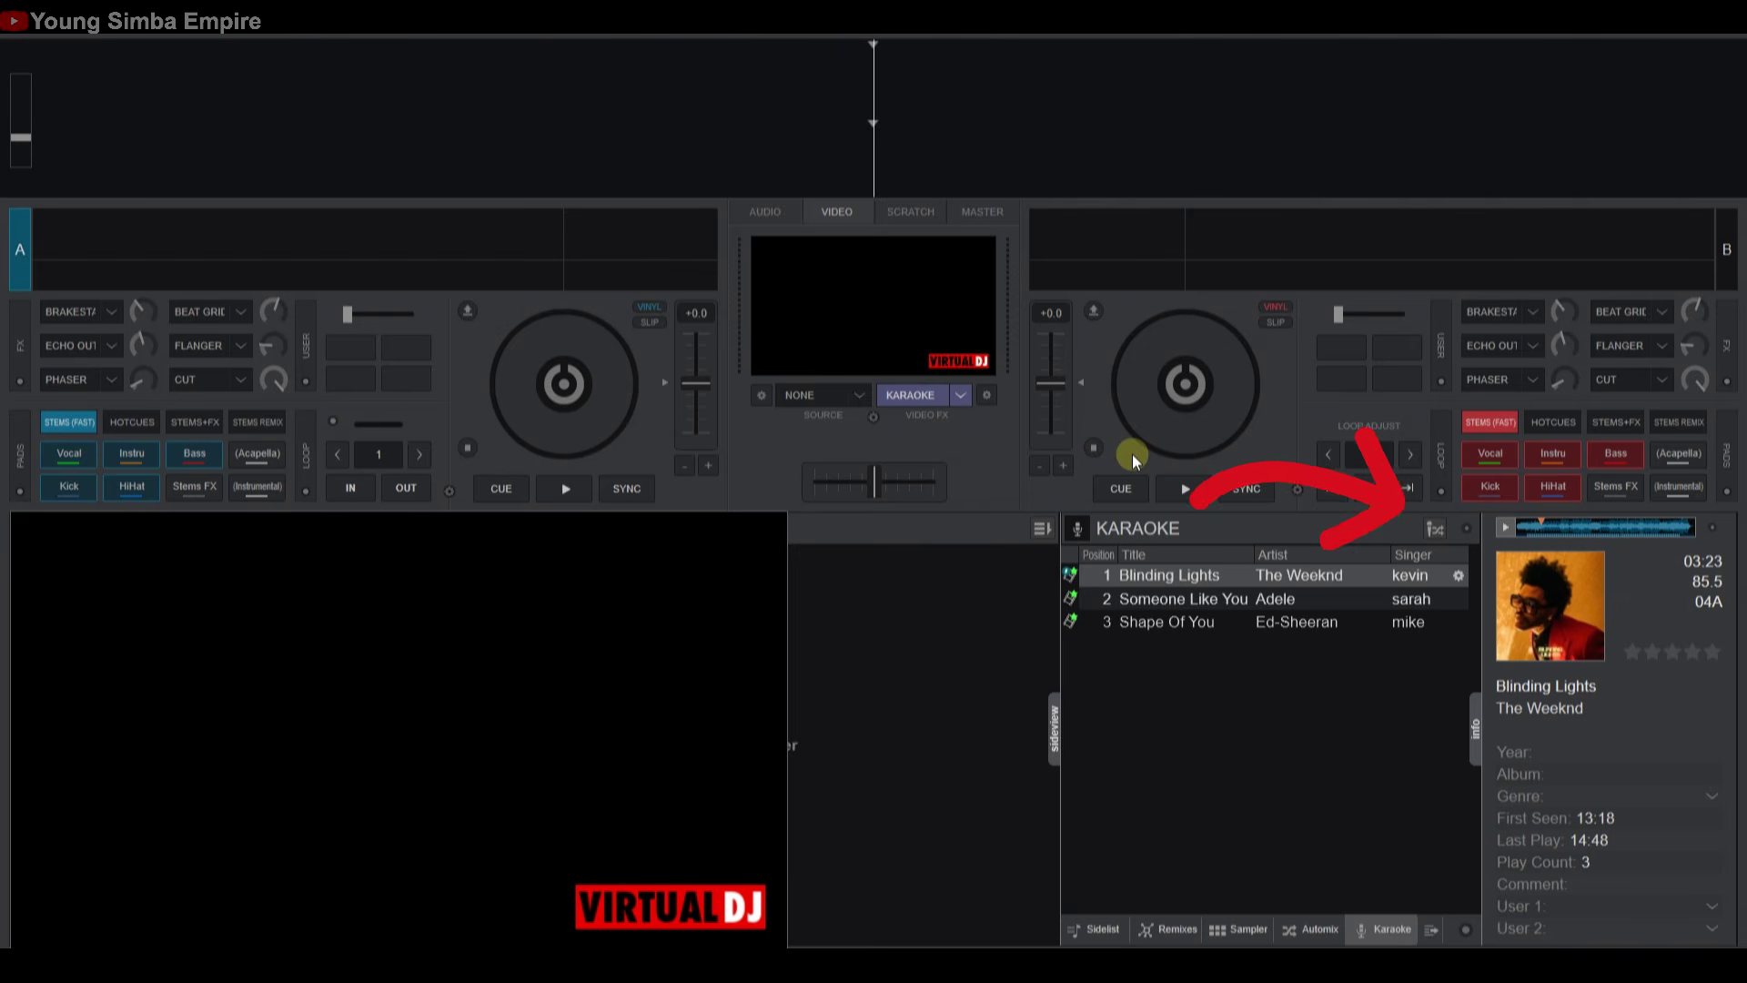
left_click(1430, 529)
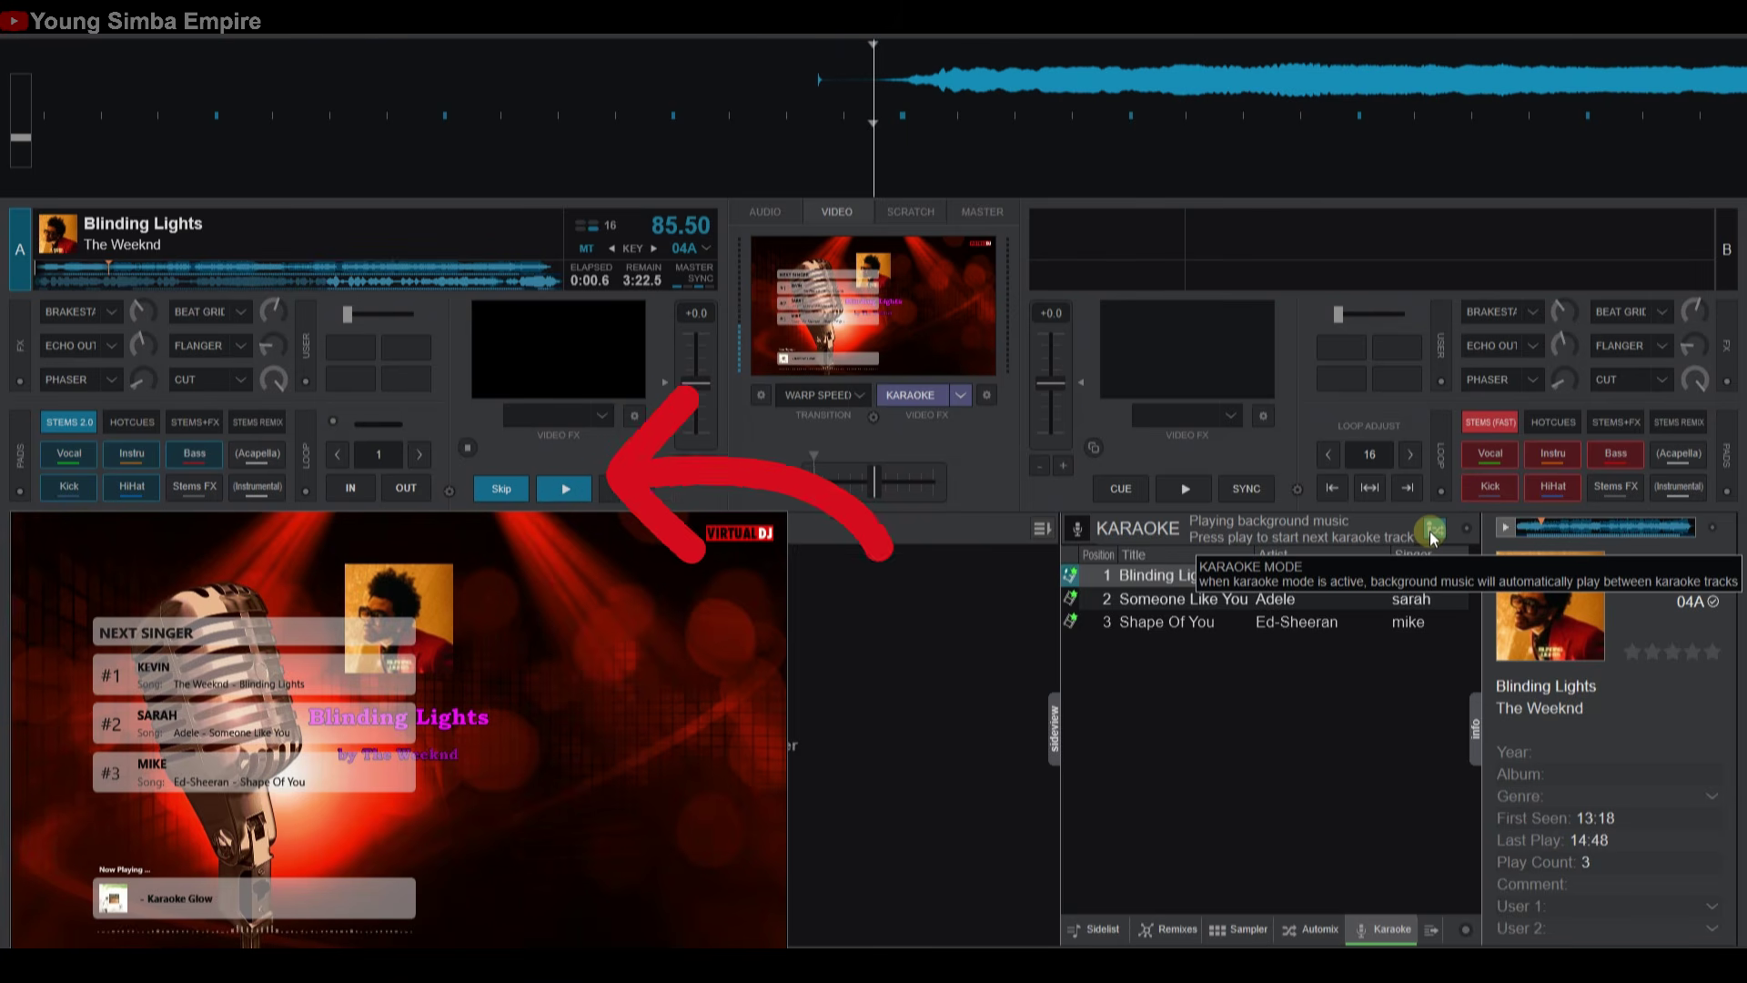
- Start Blinding Lights, skip to near its end, and start Someone Like You after the background music
left_click(559, 485)
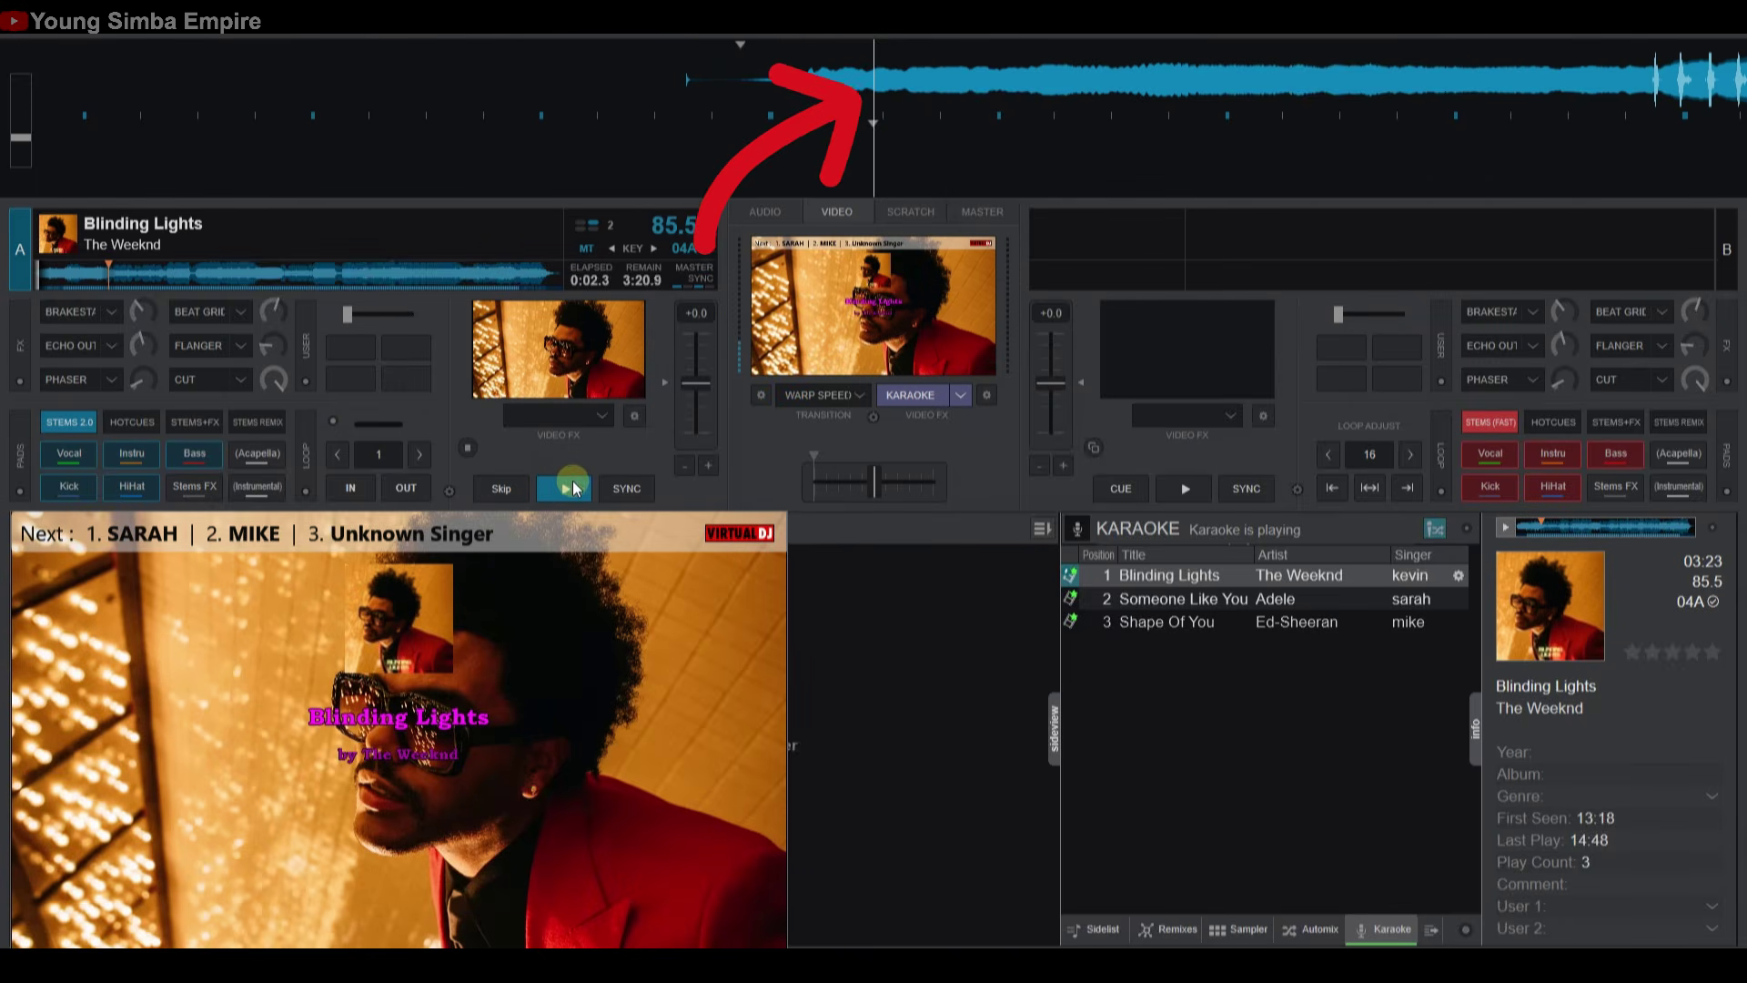
left_click(553, 275)
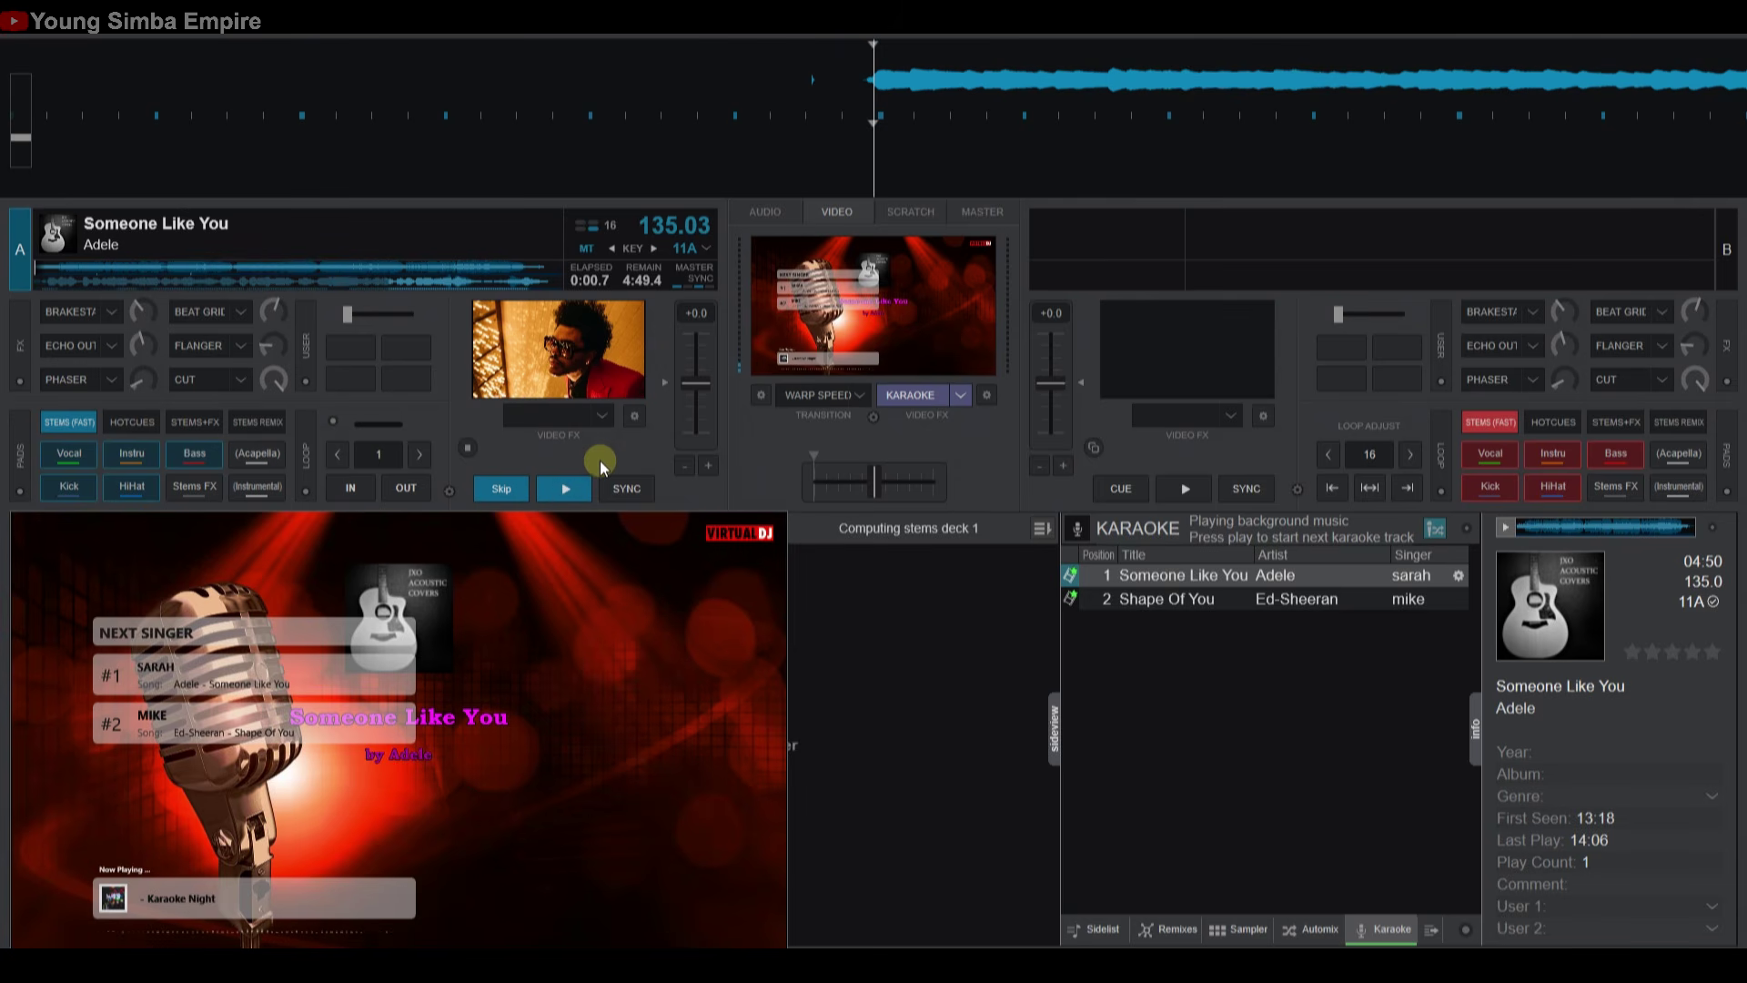
left_click(570, 488)
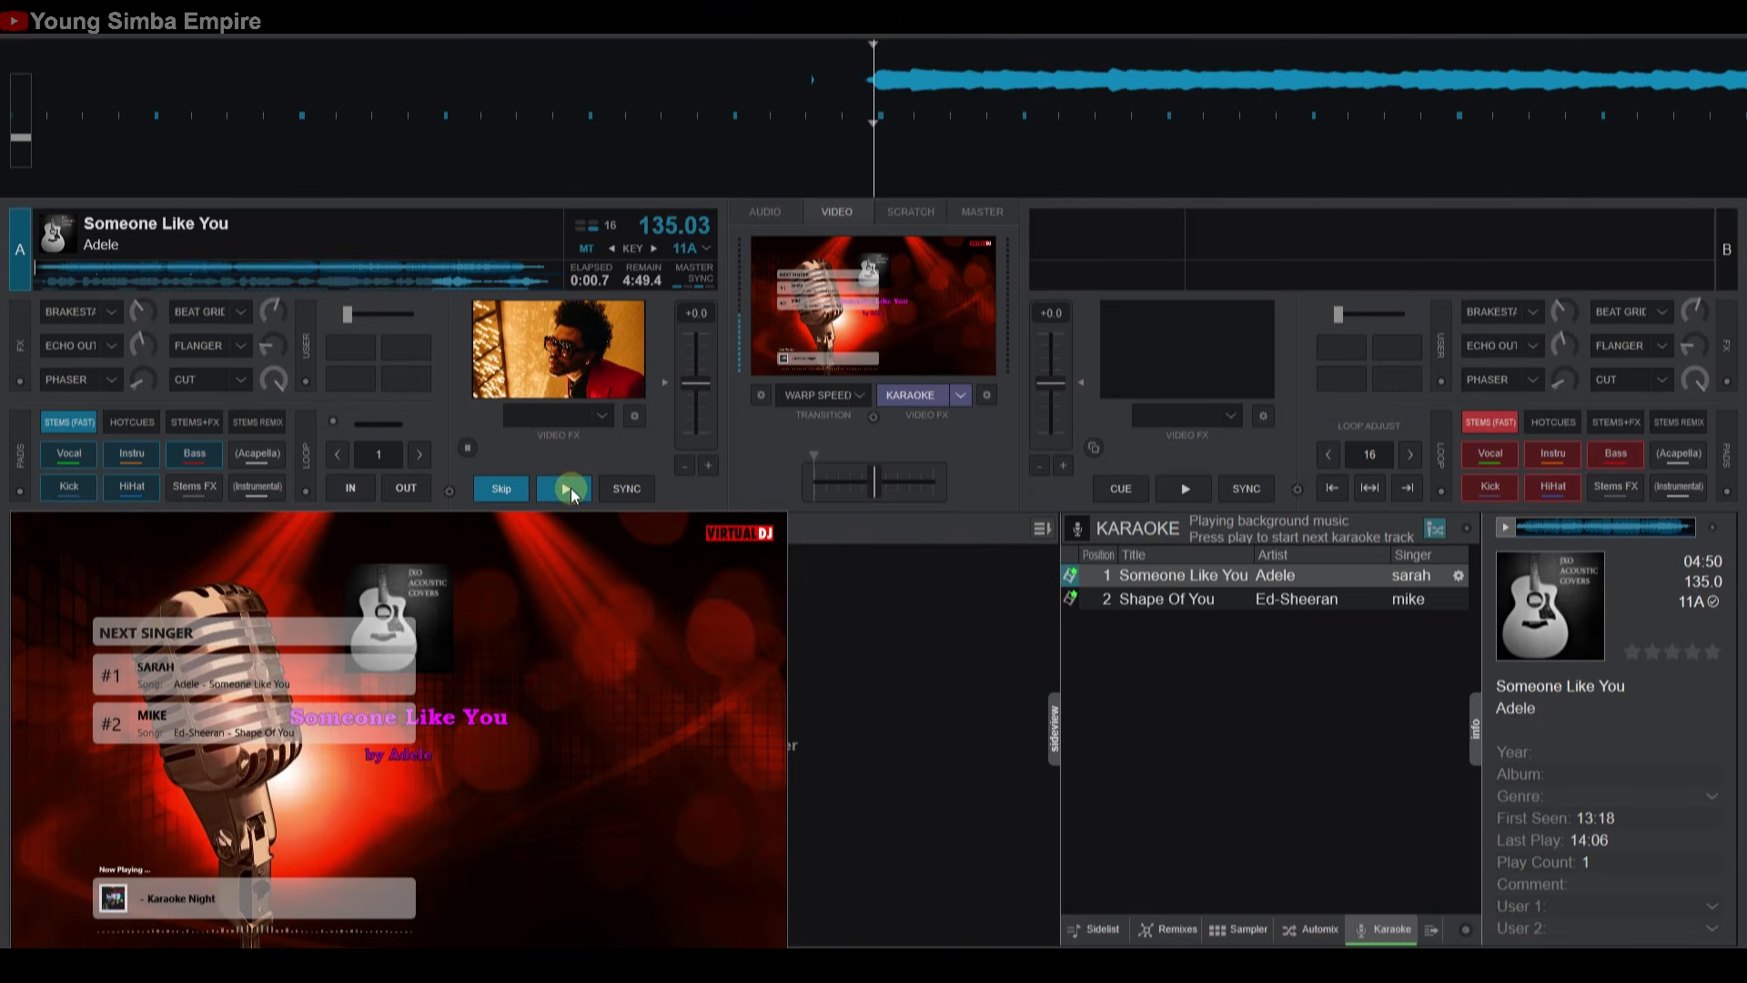
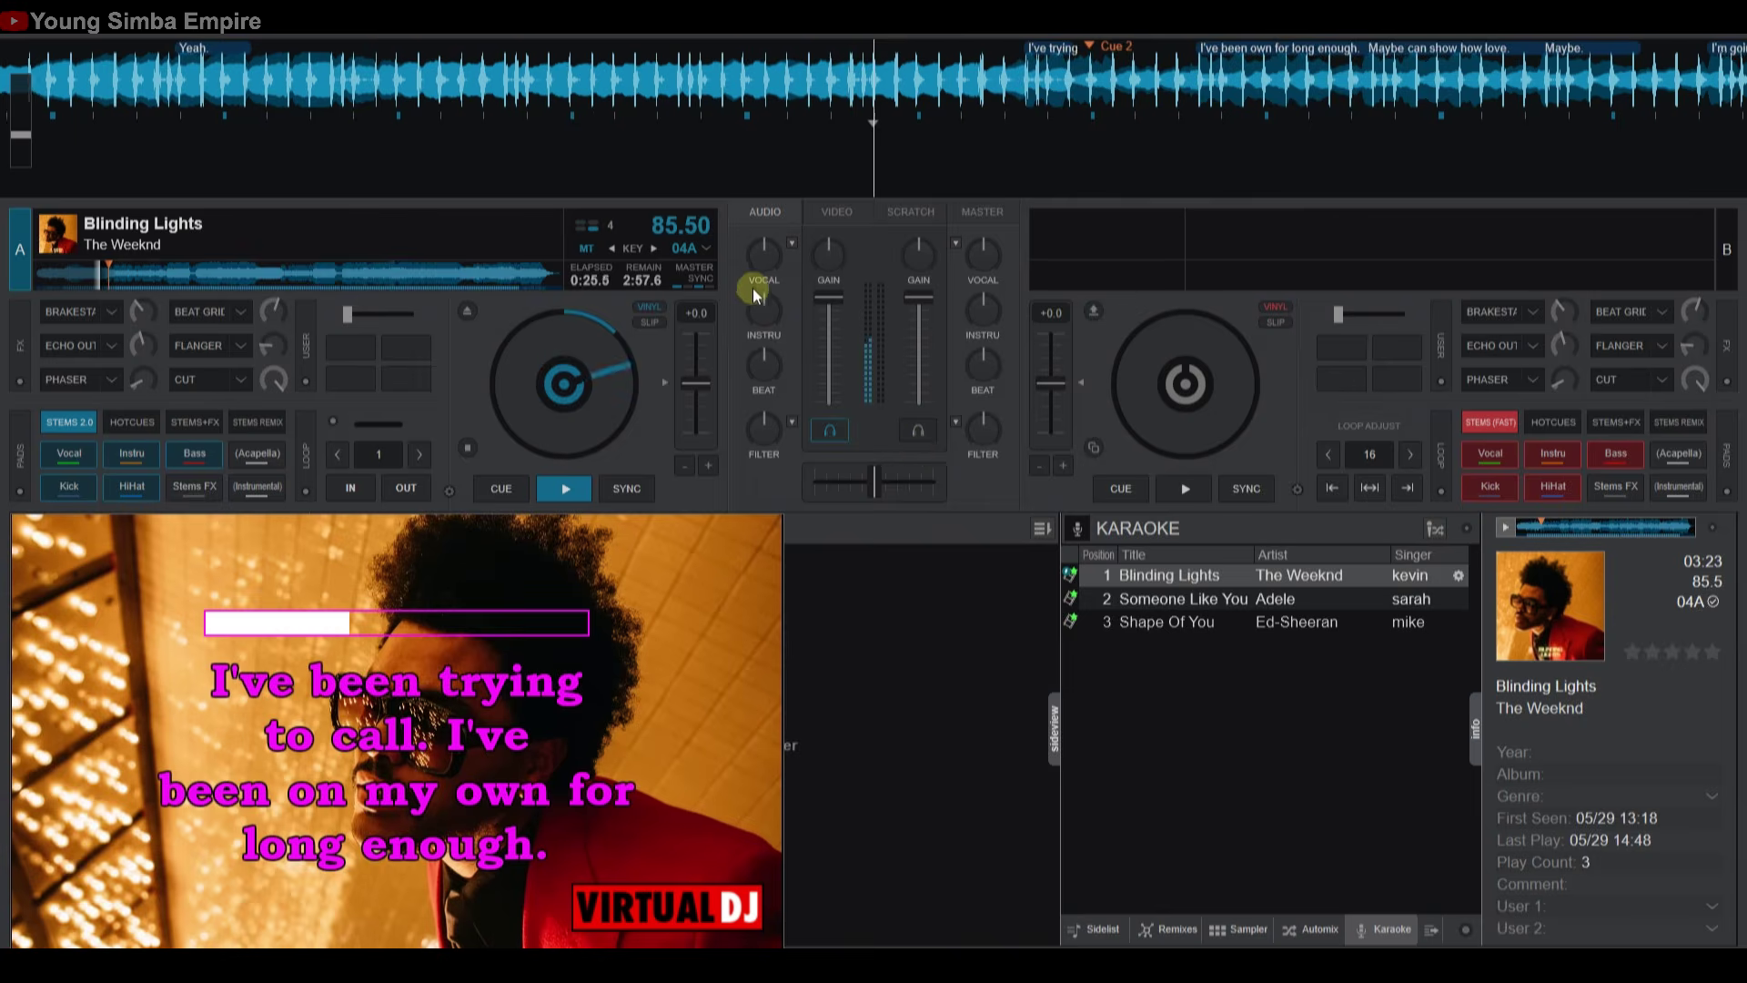
- Lower the vocal level of Blinding Lights on deck A
left_click_drag(757, 259, 793, 310)
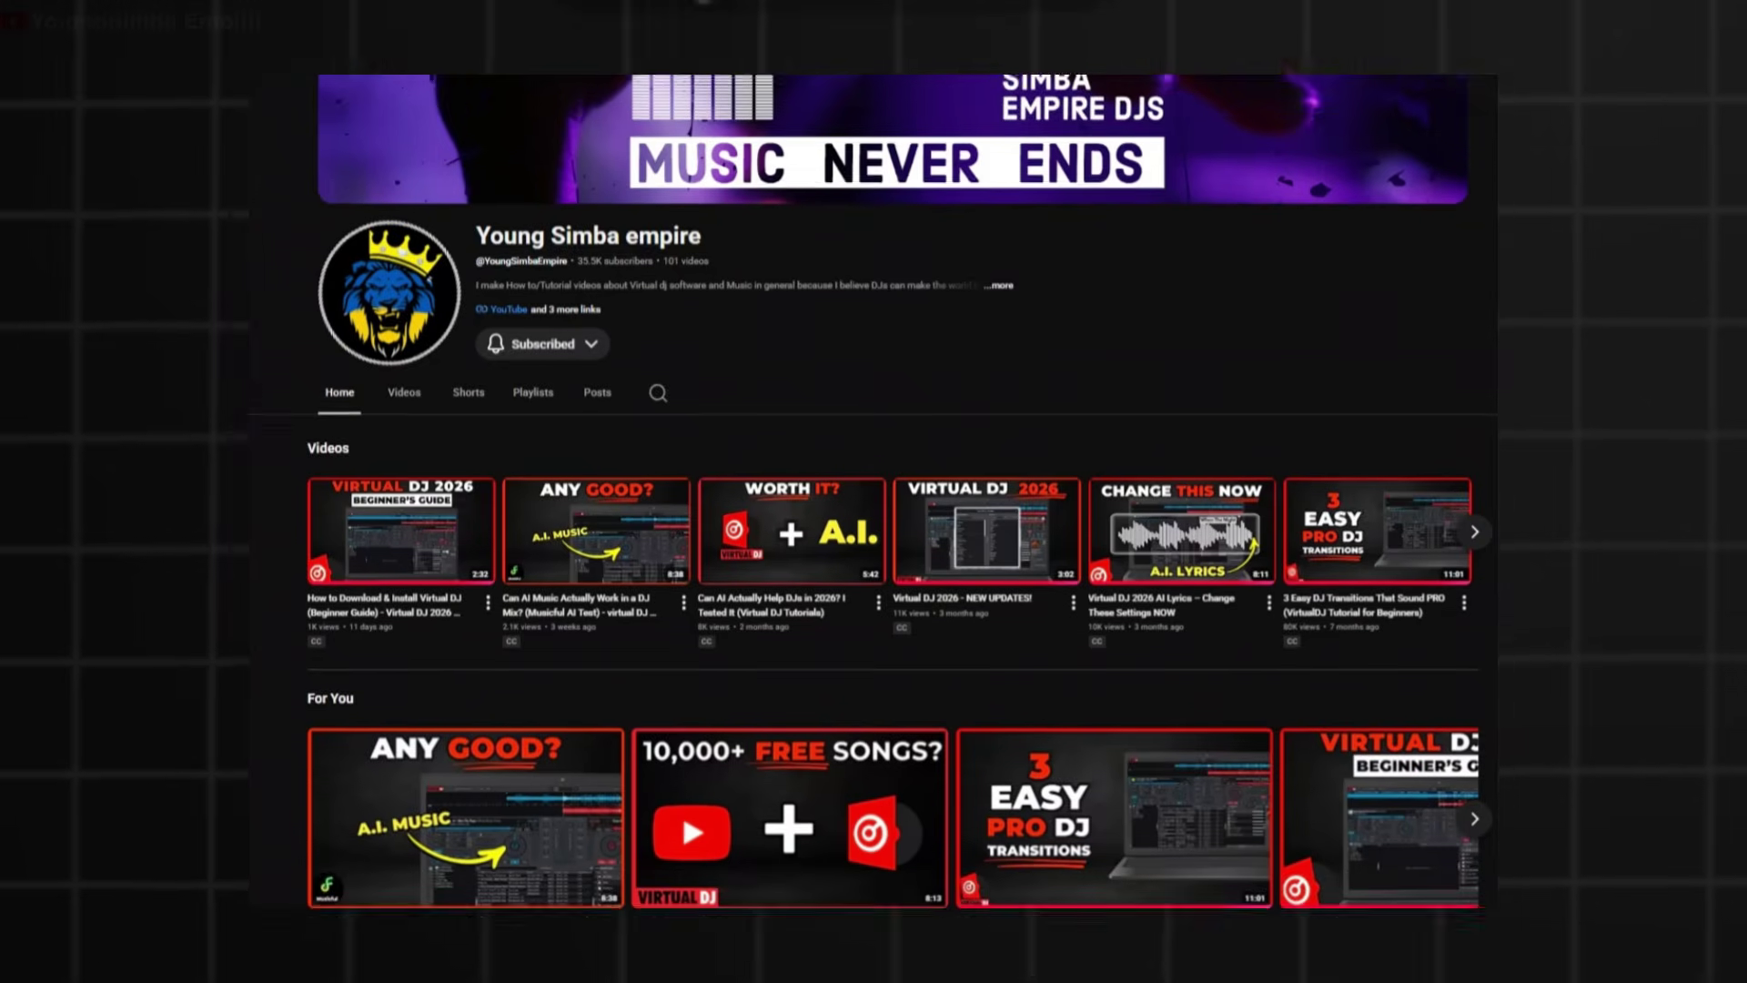
scroll(874, 491, "down", 3)
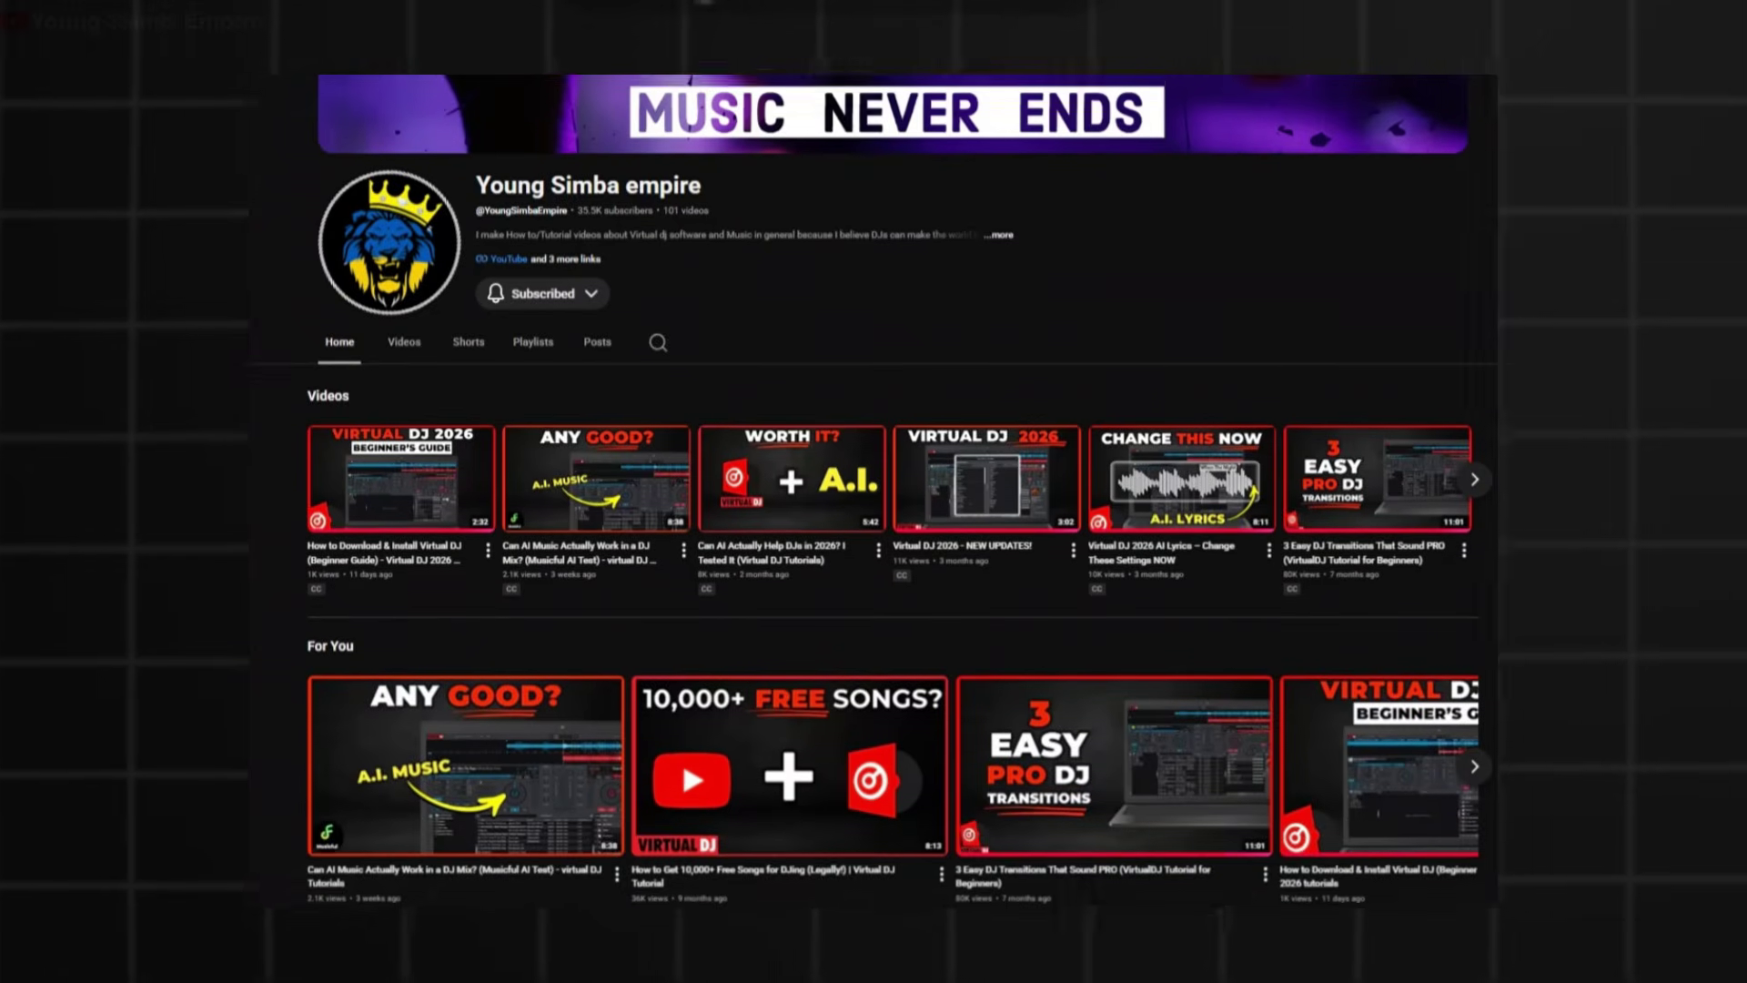
scroll(873, 491, "down", 3)
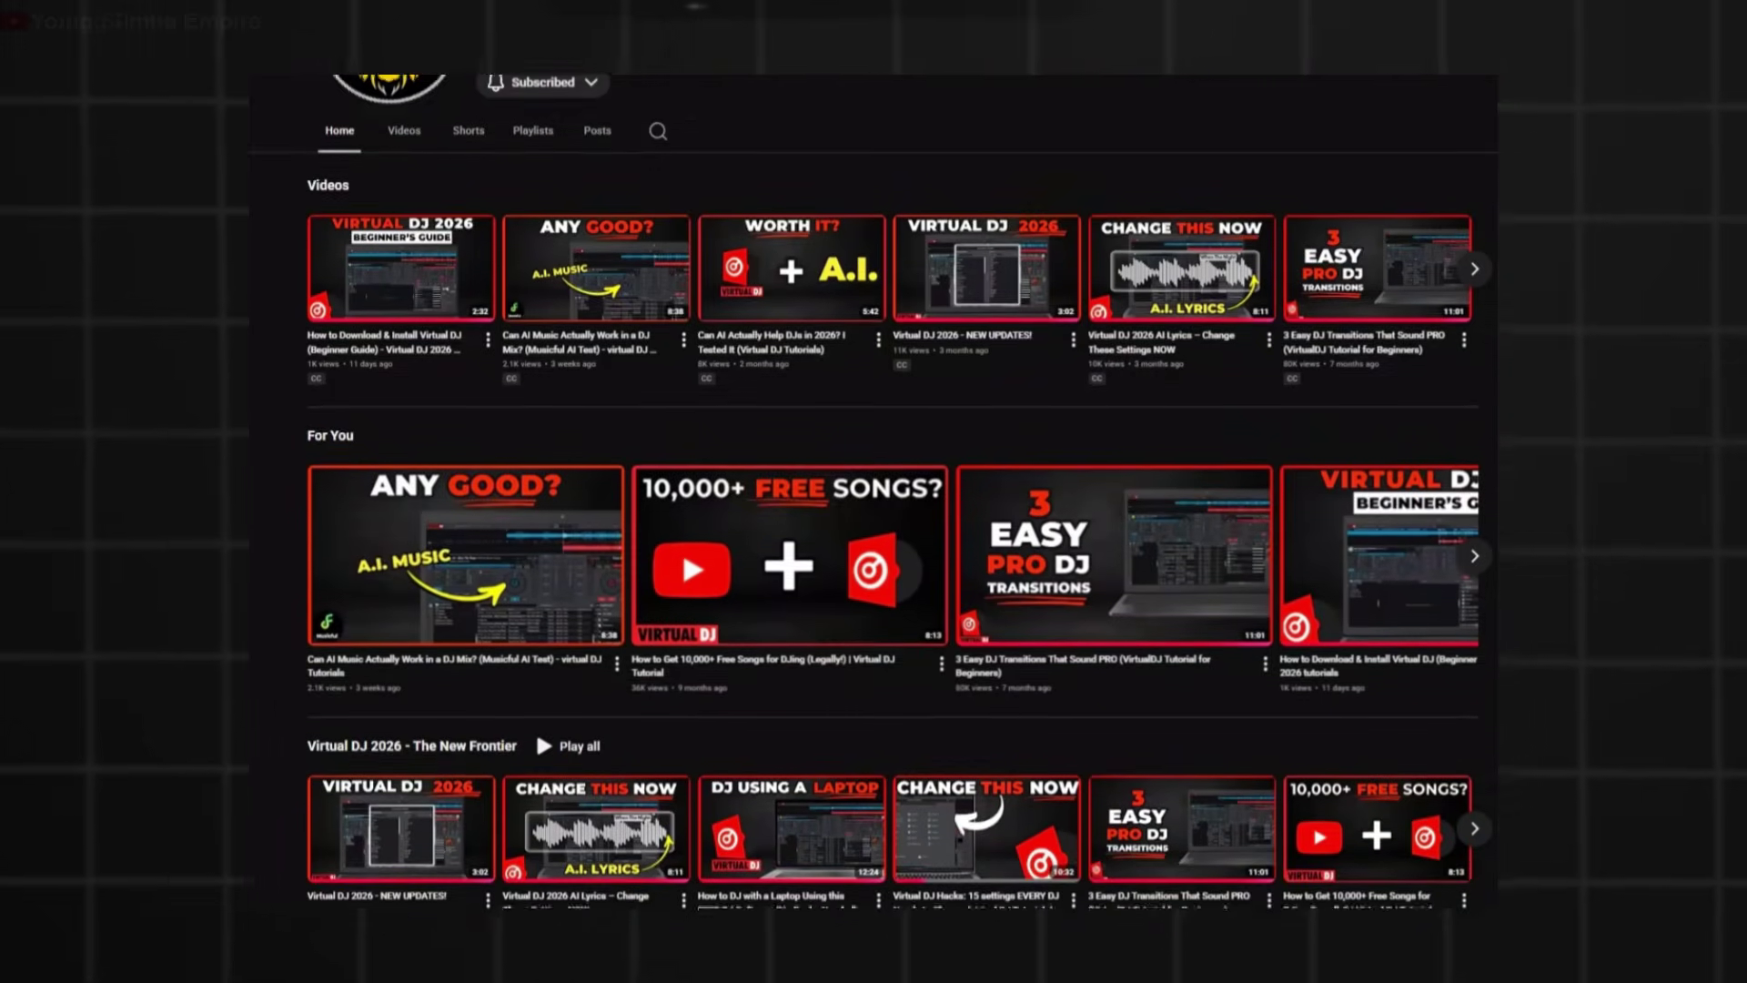
scroll(873, 492, "down", 3)
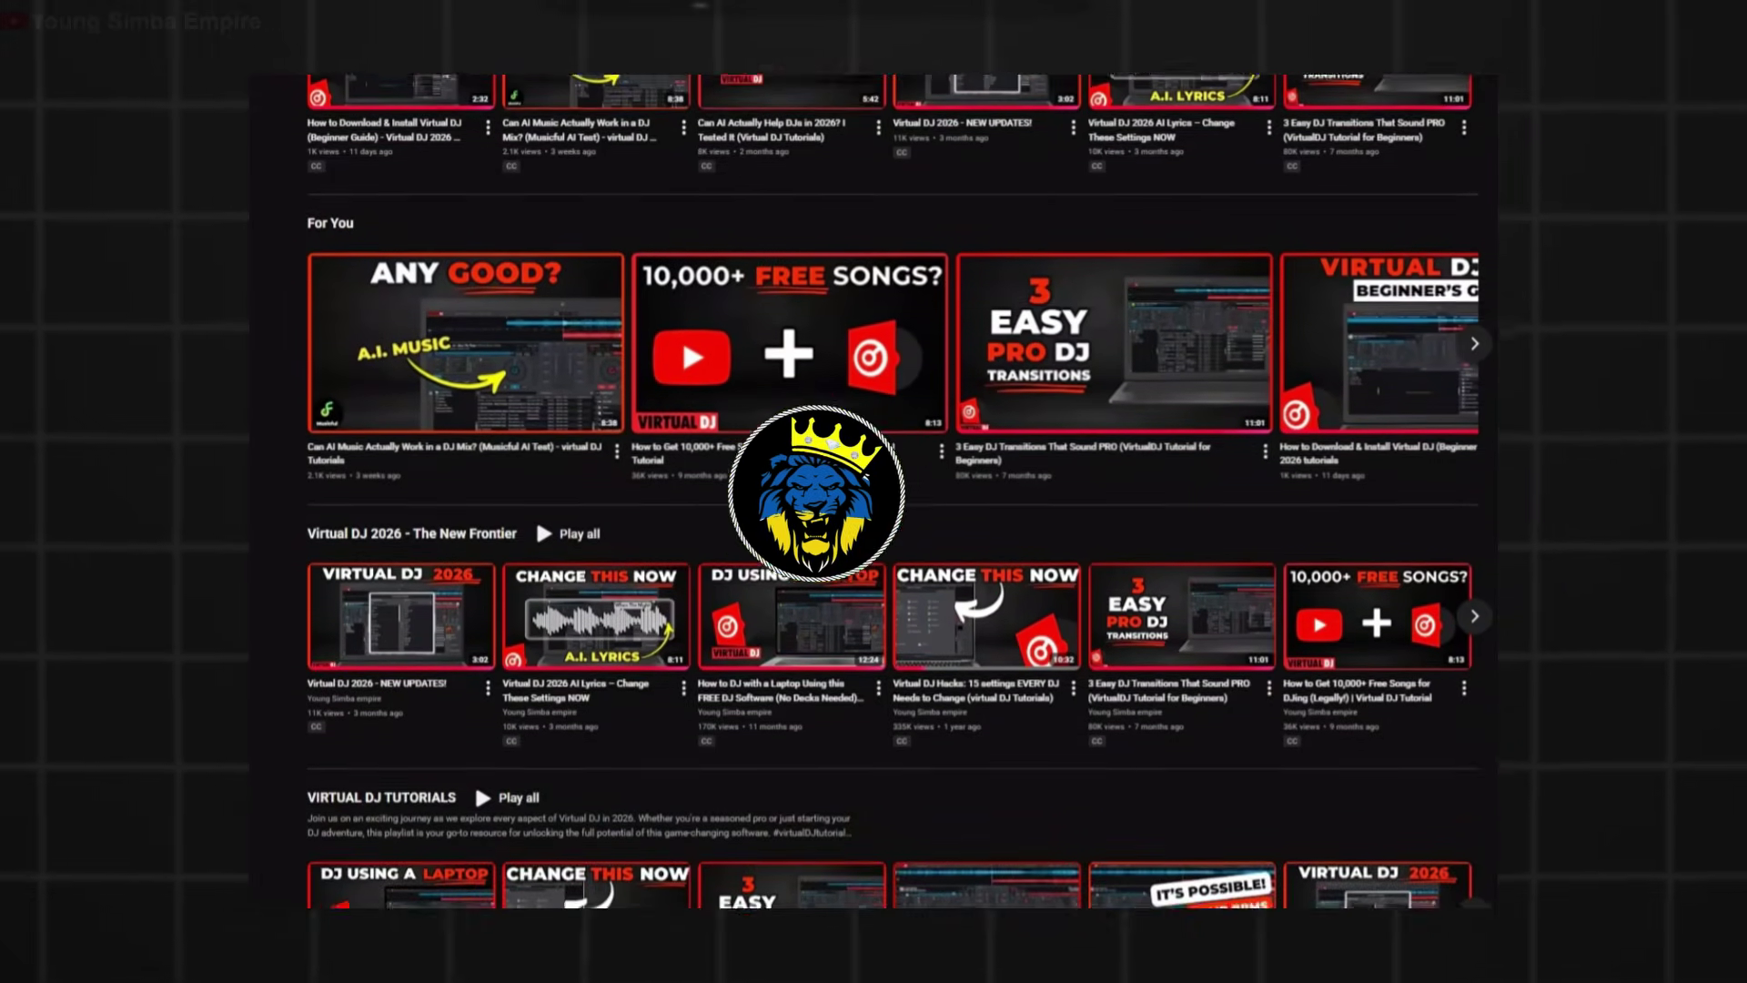
scroll(873, 492, "down", 3)
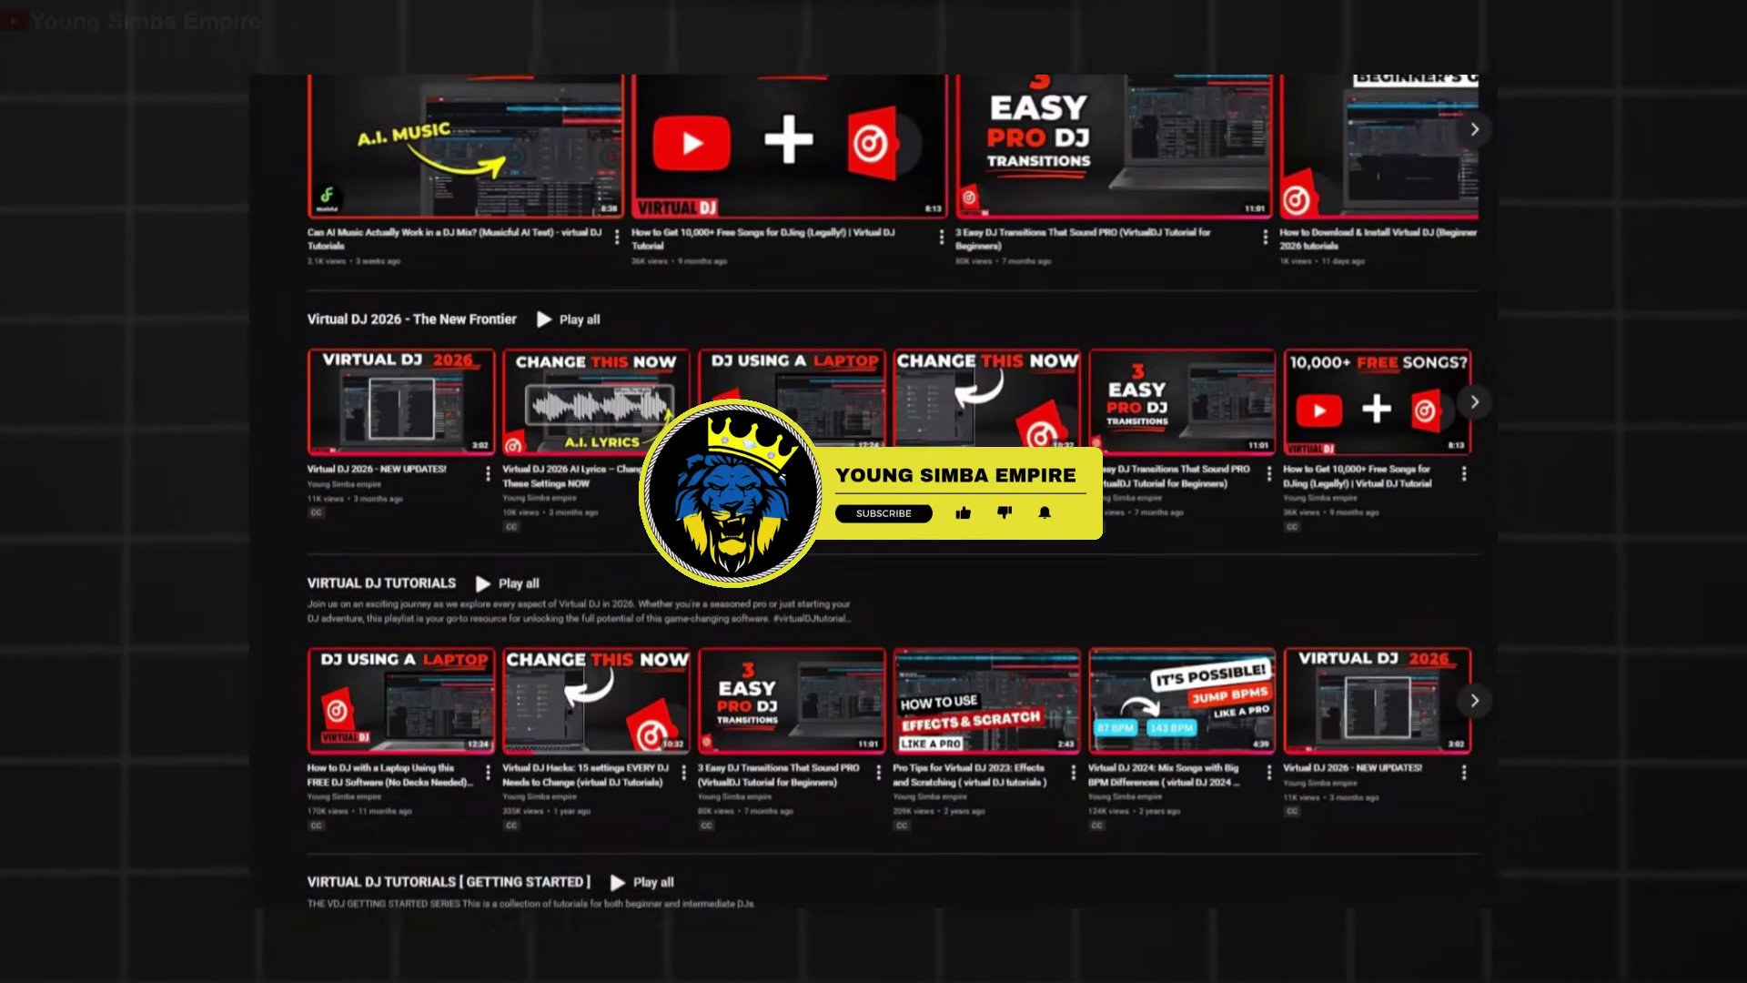
scroll(873, 492, "down", 3)
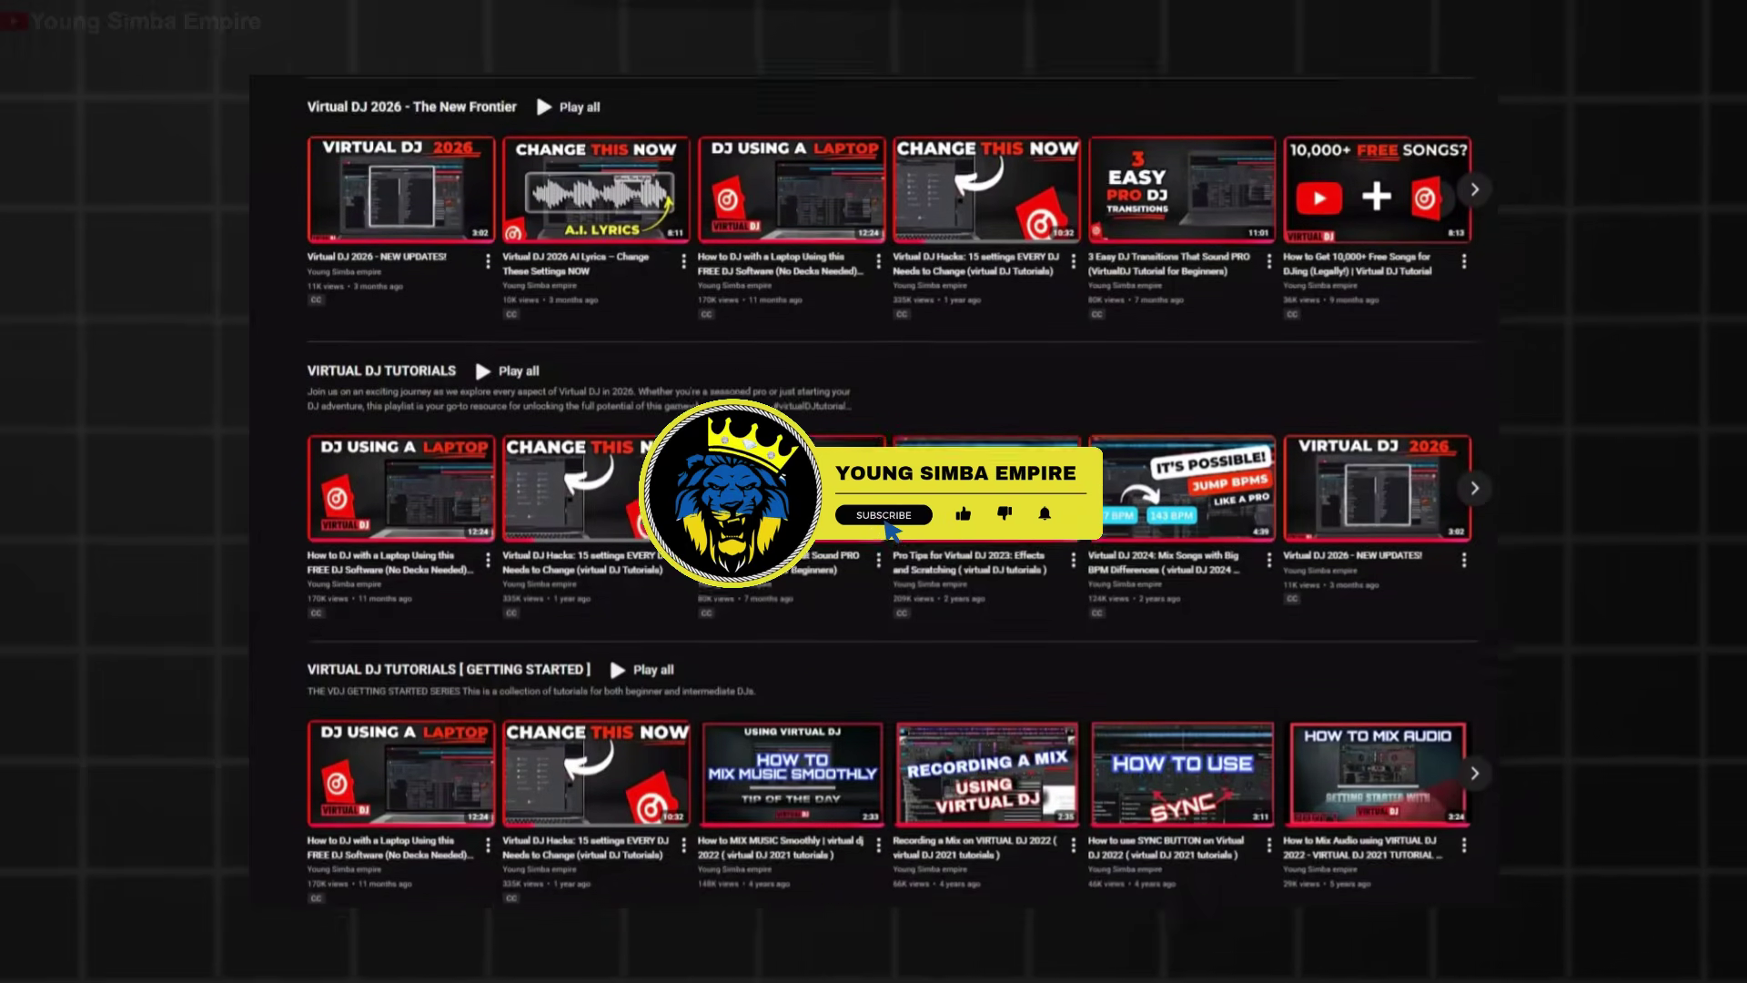
scroll(873, 491, "down", 3)
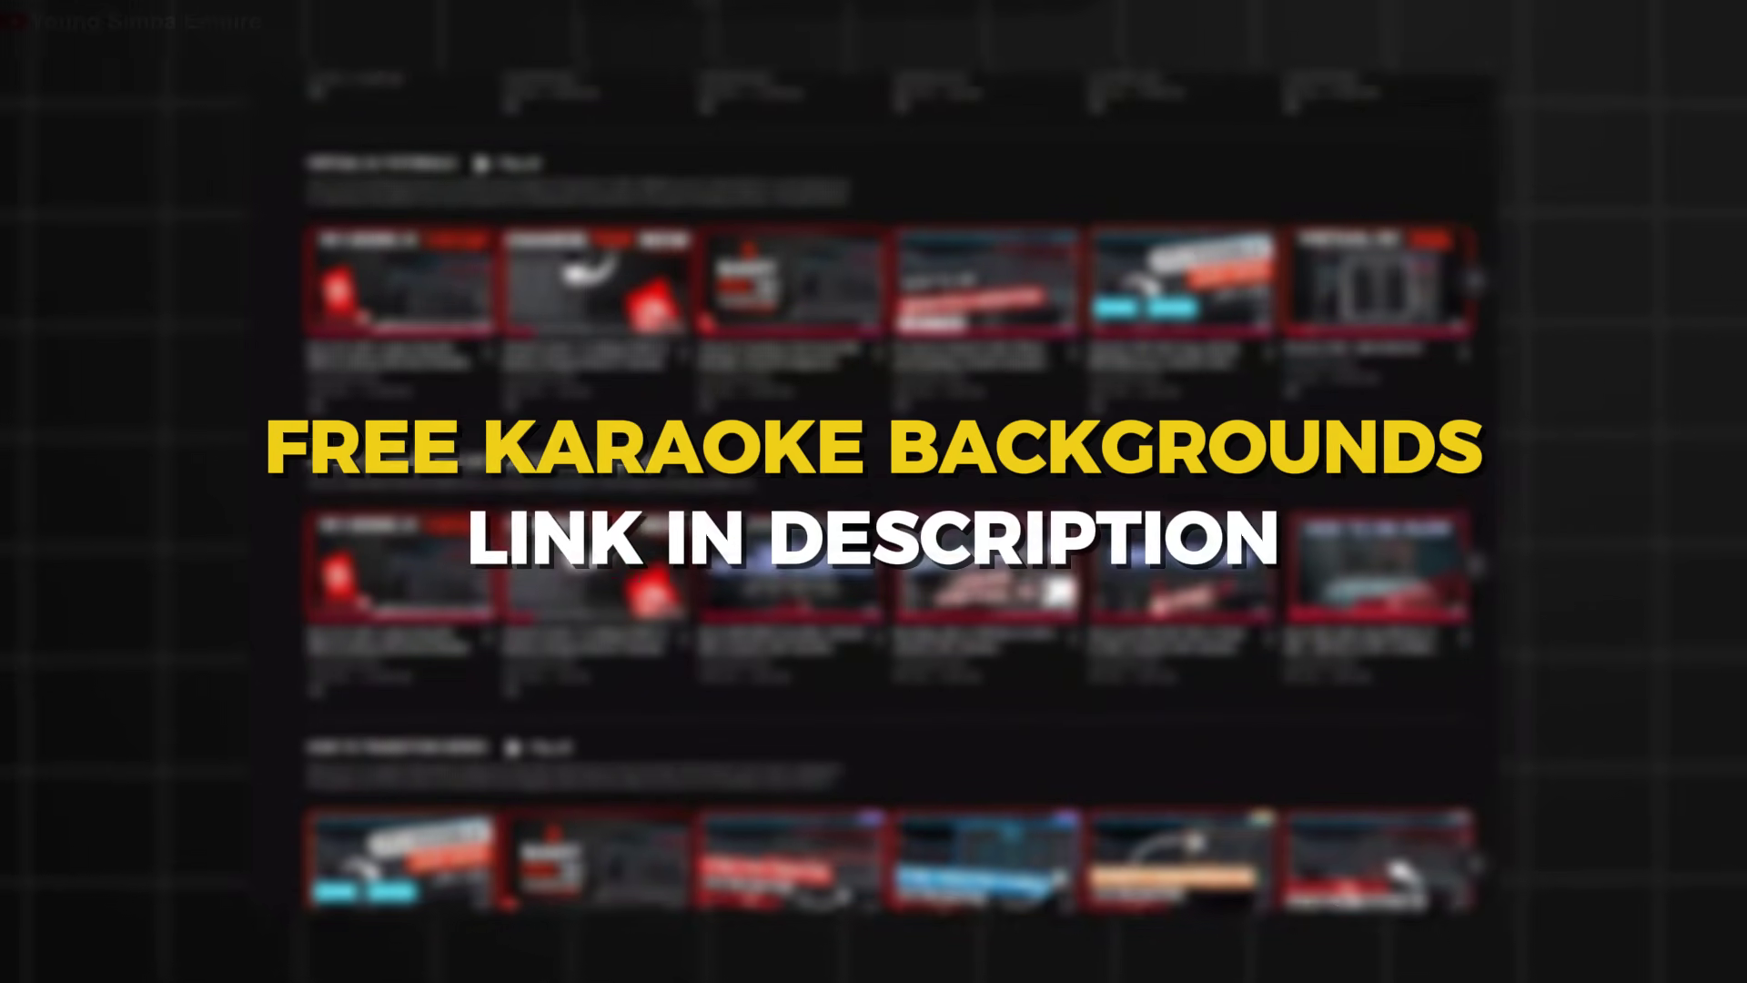
scroll(874, 491, "down", 3)
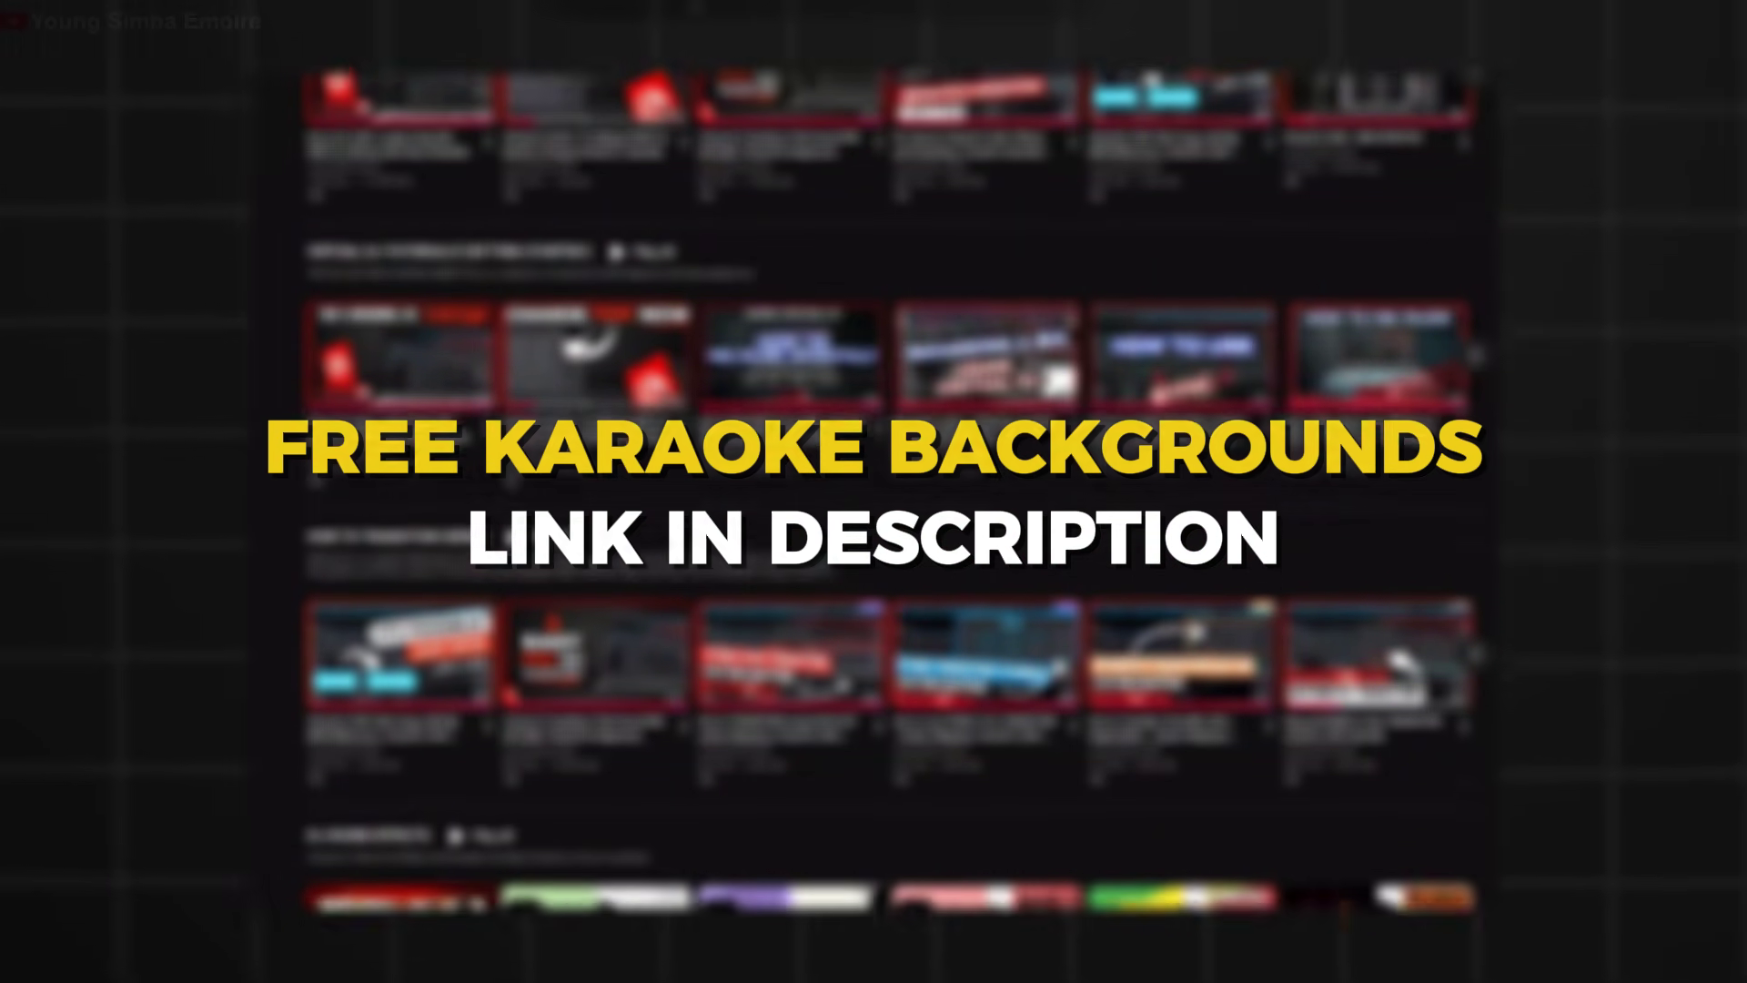